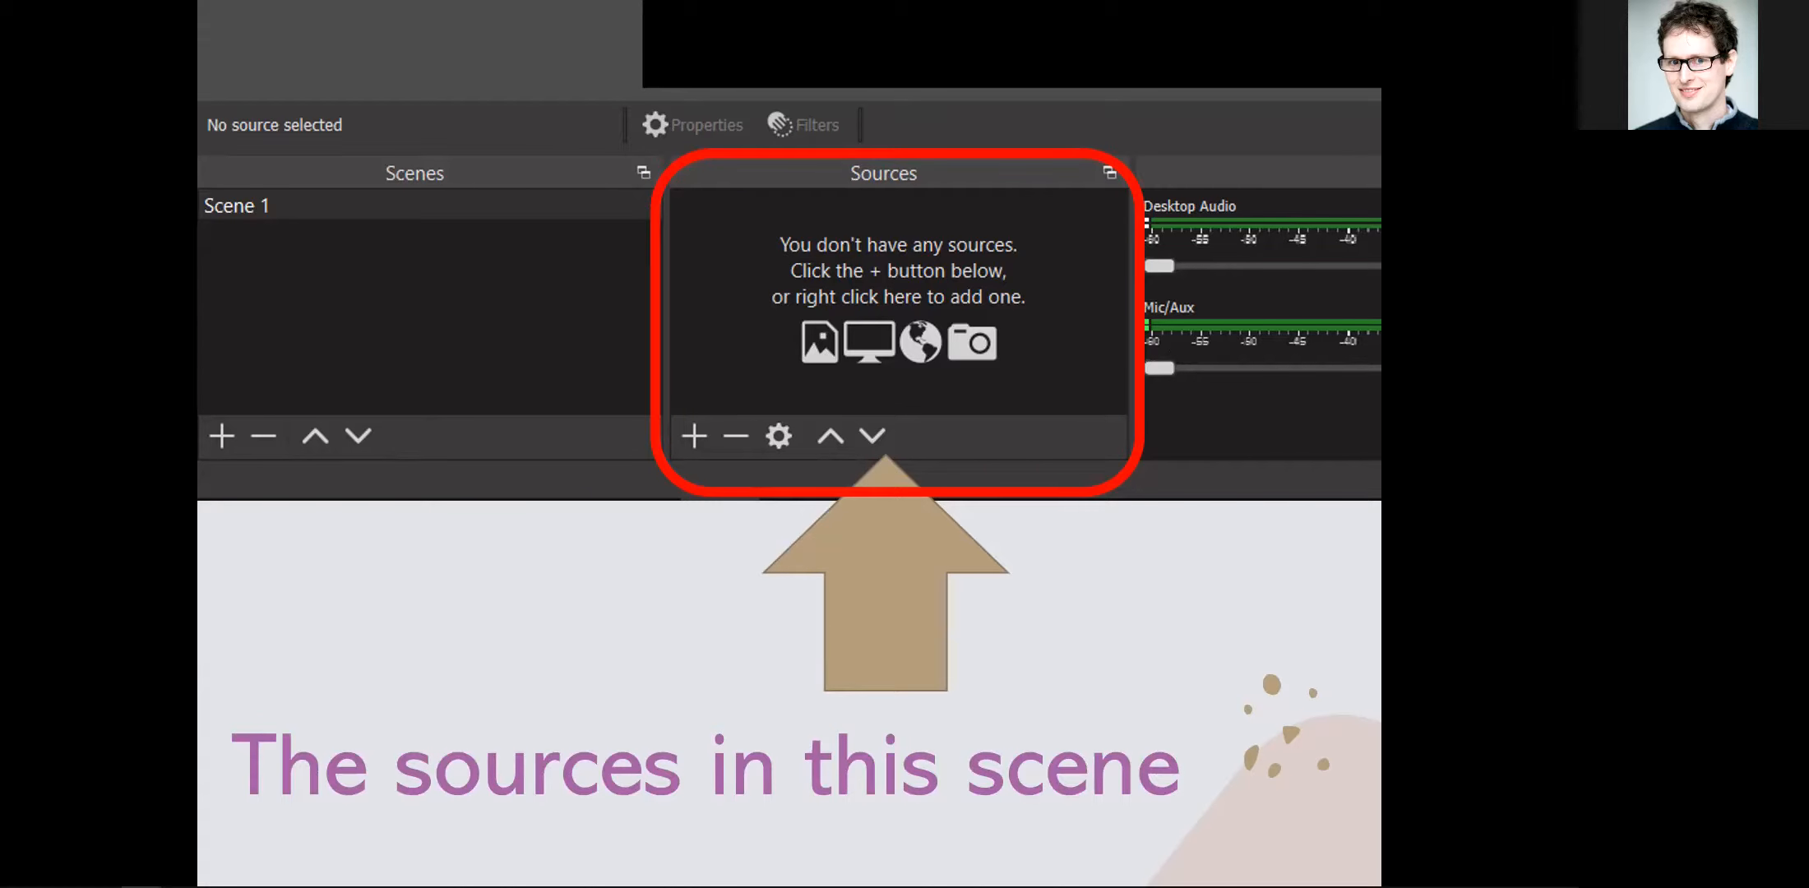
pyautogui.press('Right')
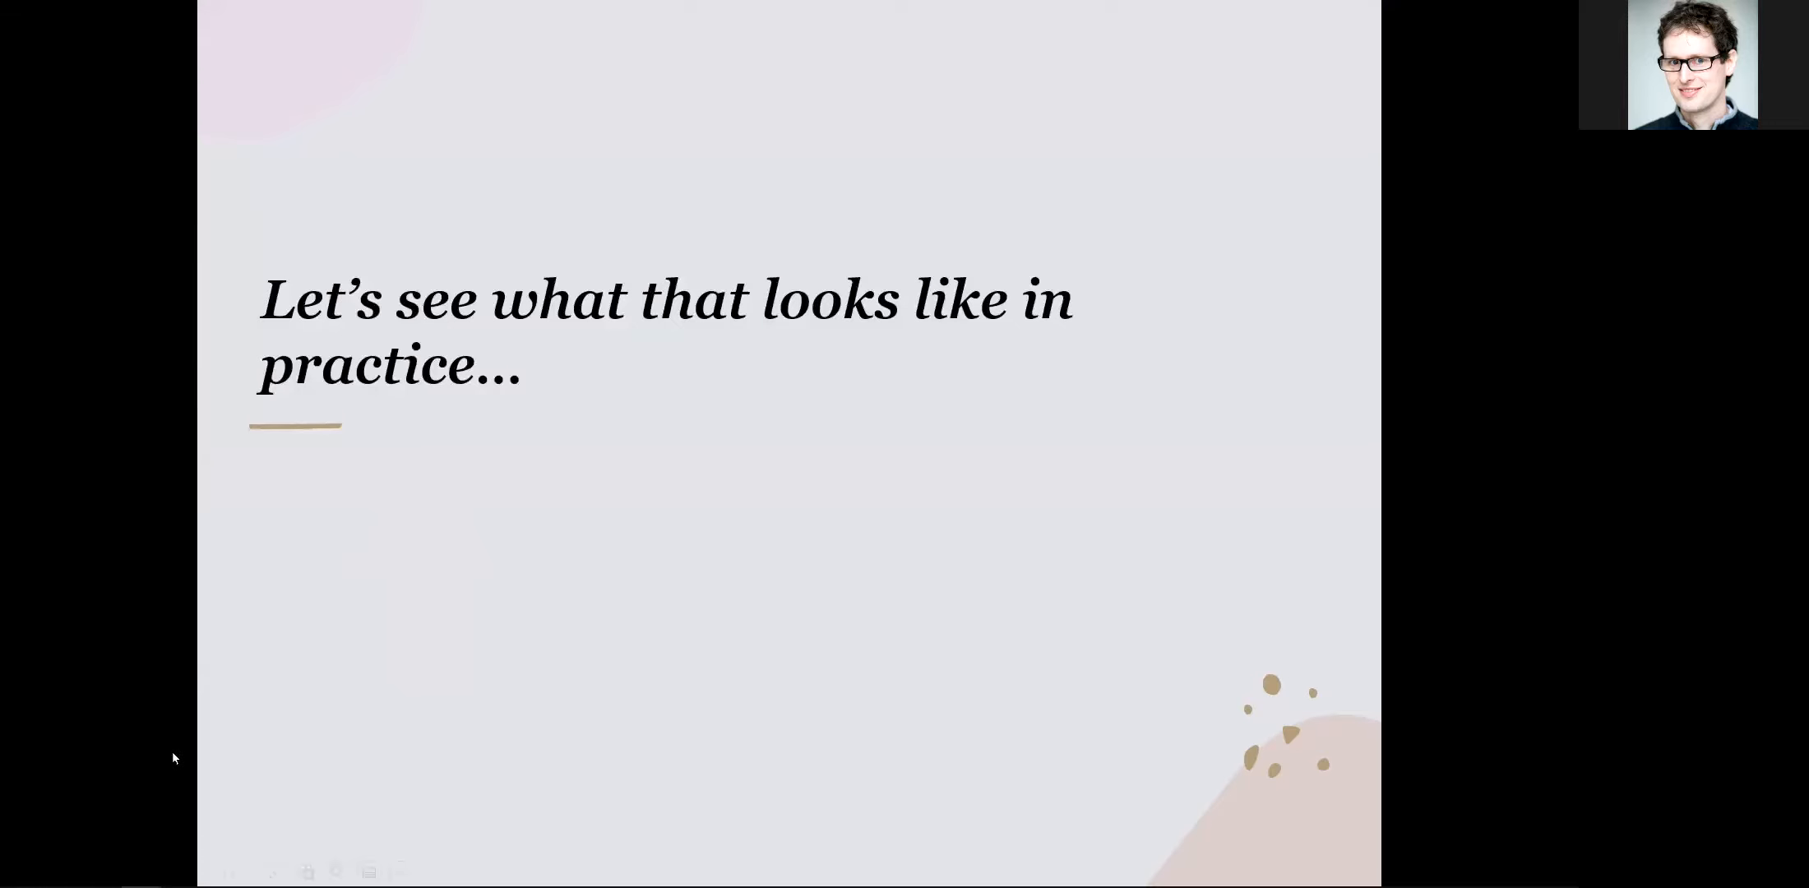
pyautogui.click(221, 872)
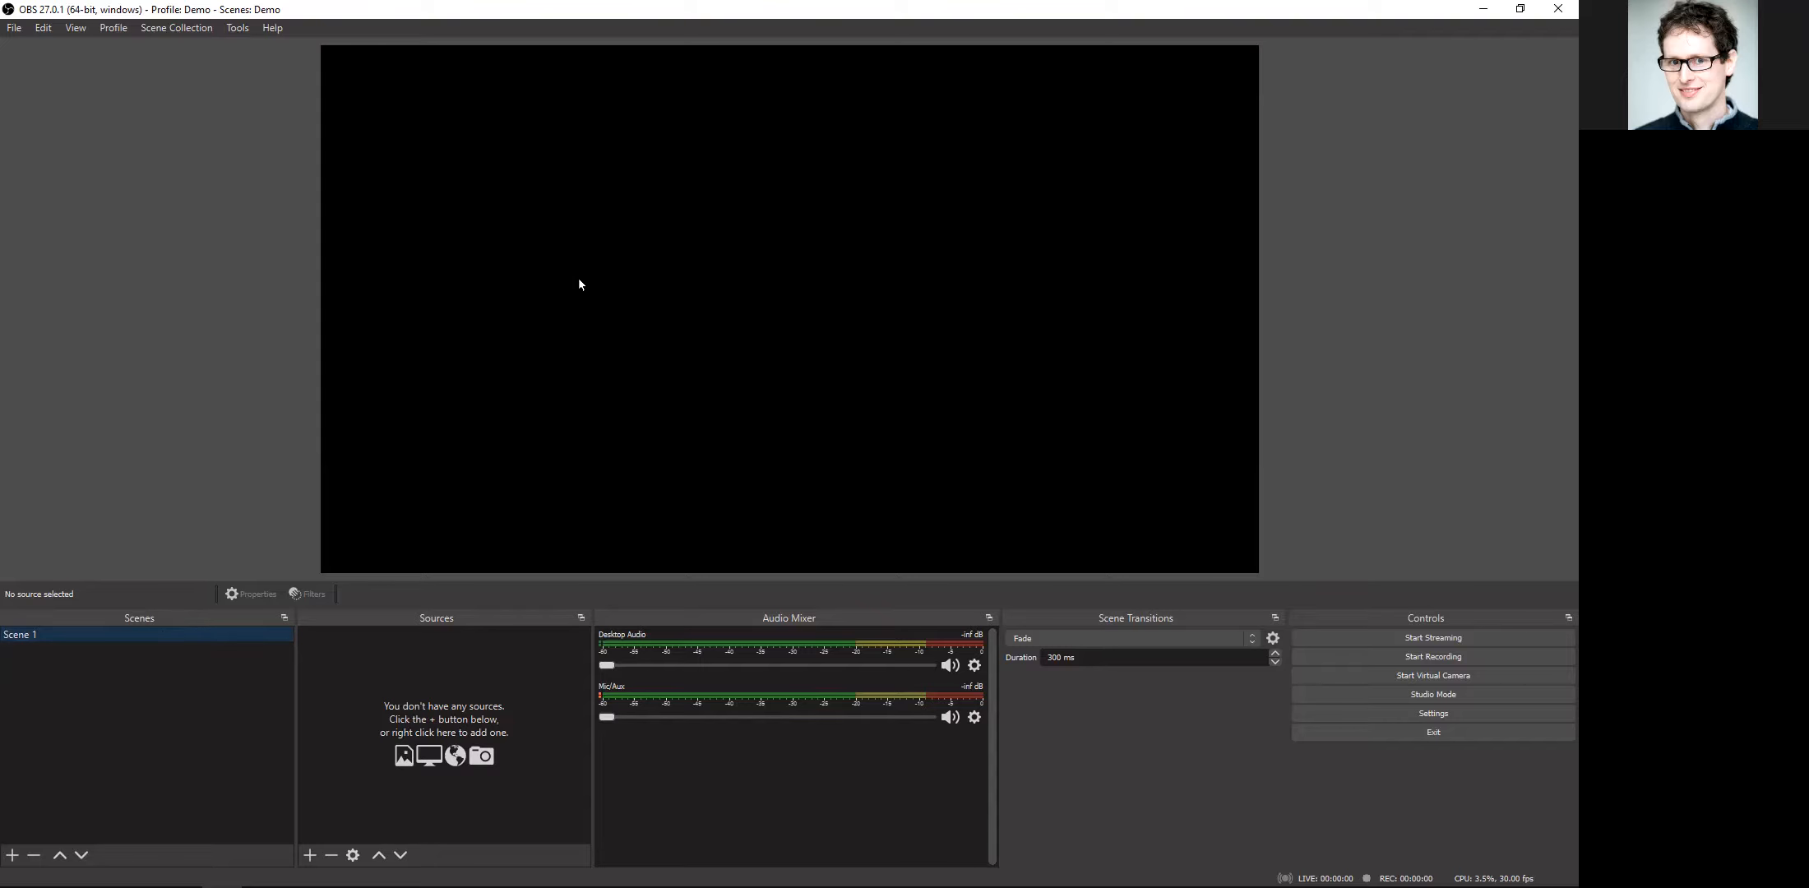
# Step: Rename the existing scene as "Just me"
pyautogui.click(94, 636)
pyautogui.click(107, 640)
pyautogui.rightClick(89, 635)
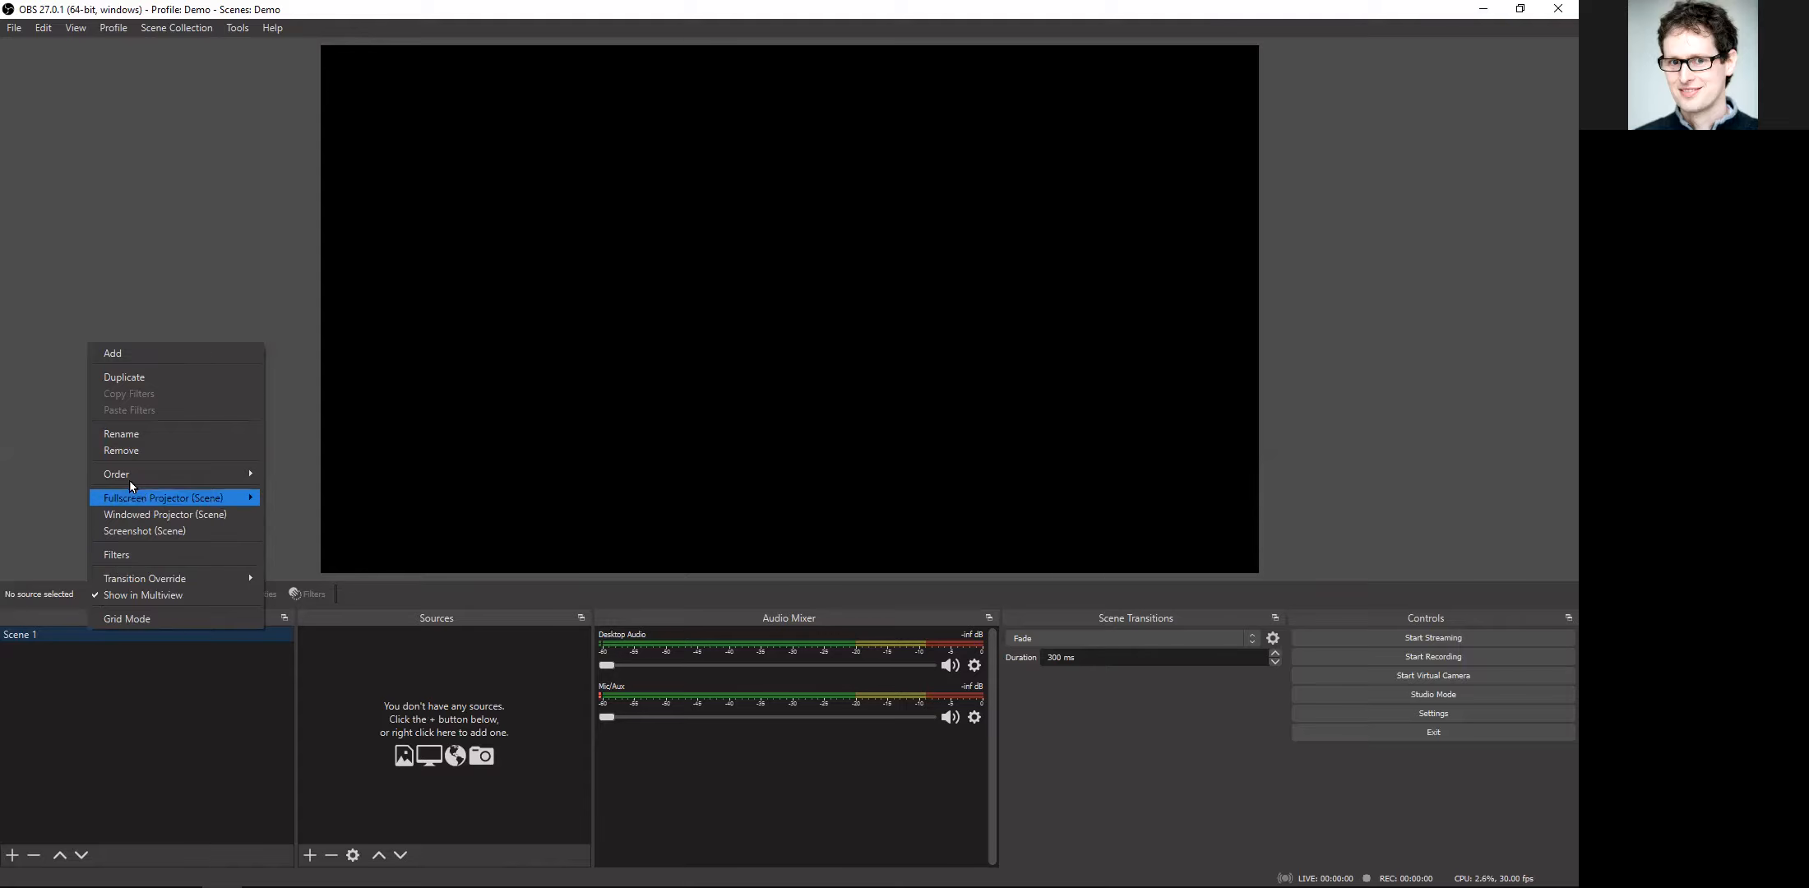
pyautogui.click(128, 436)
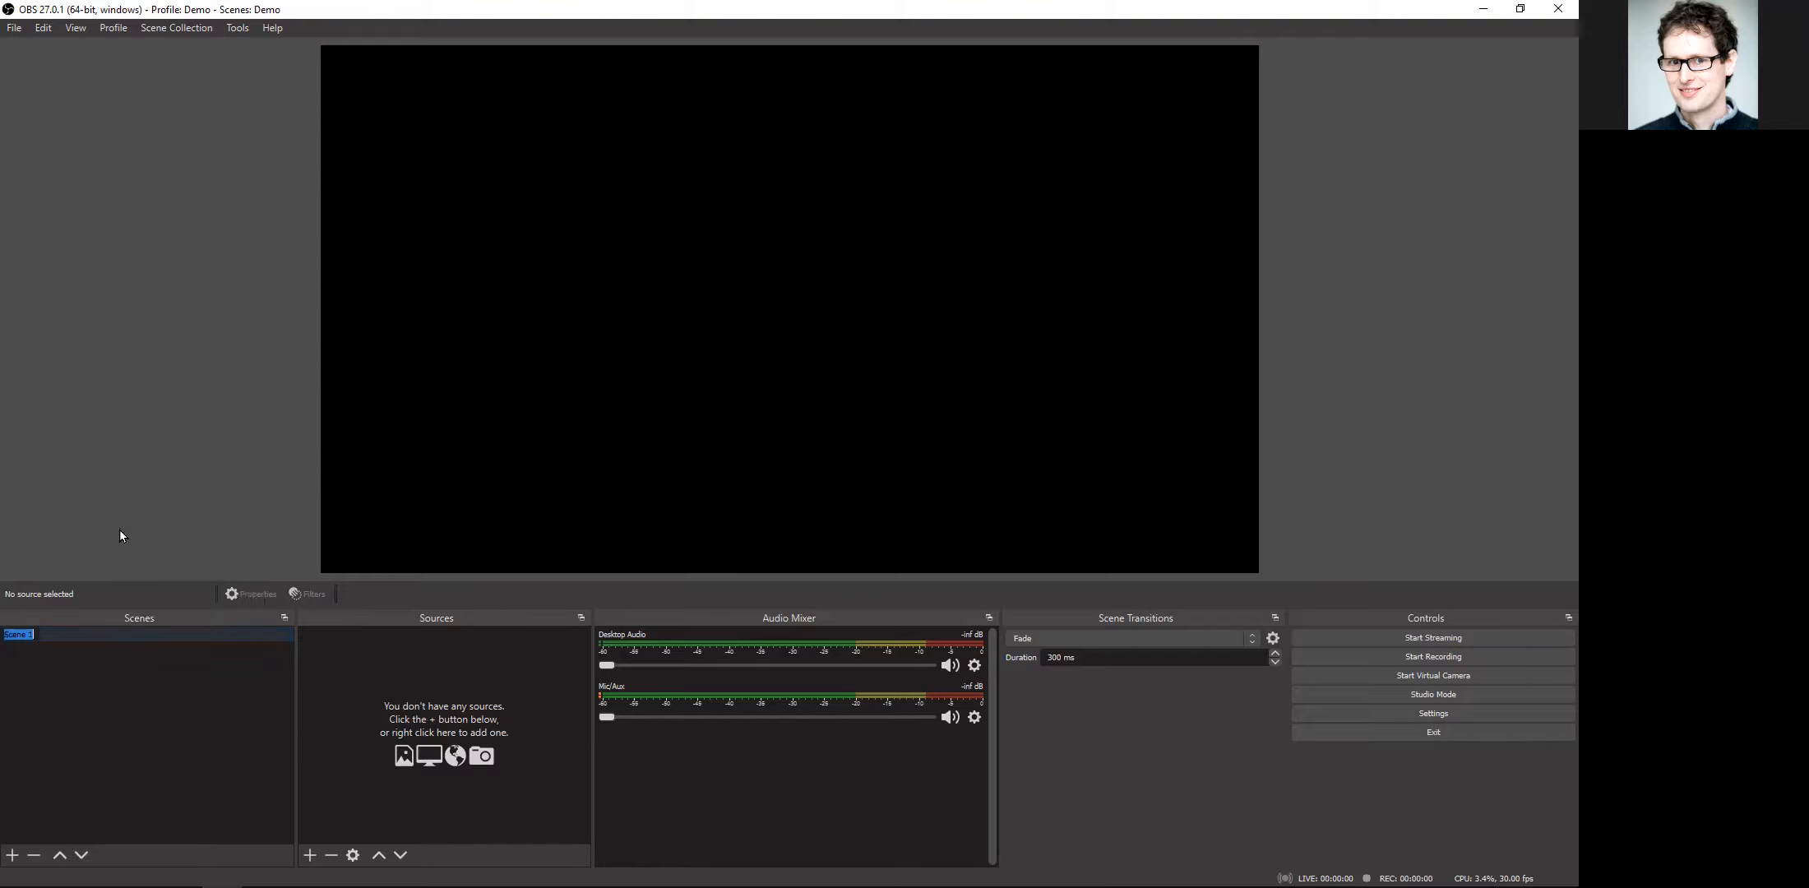
pyautogui.write('Just me')
# Step: Add two more scenes named "Just slides" and "Slides + me"
pyautogui.click(18, 856)
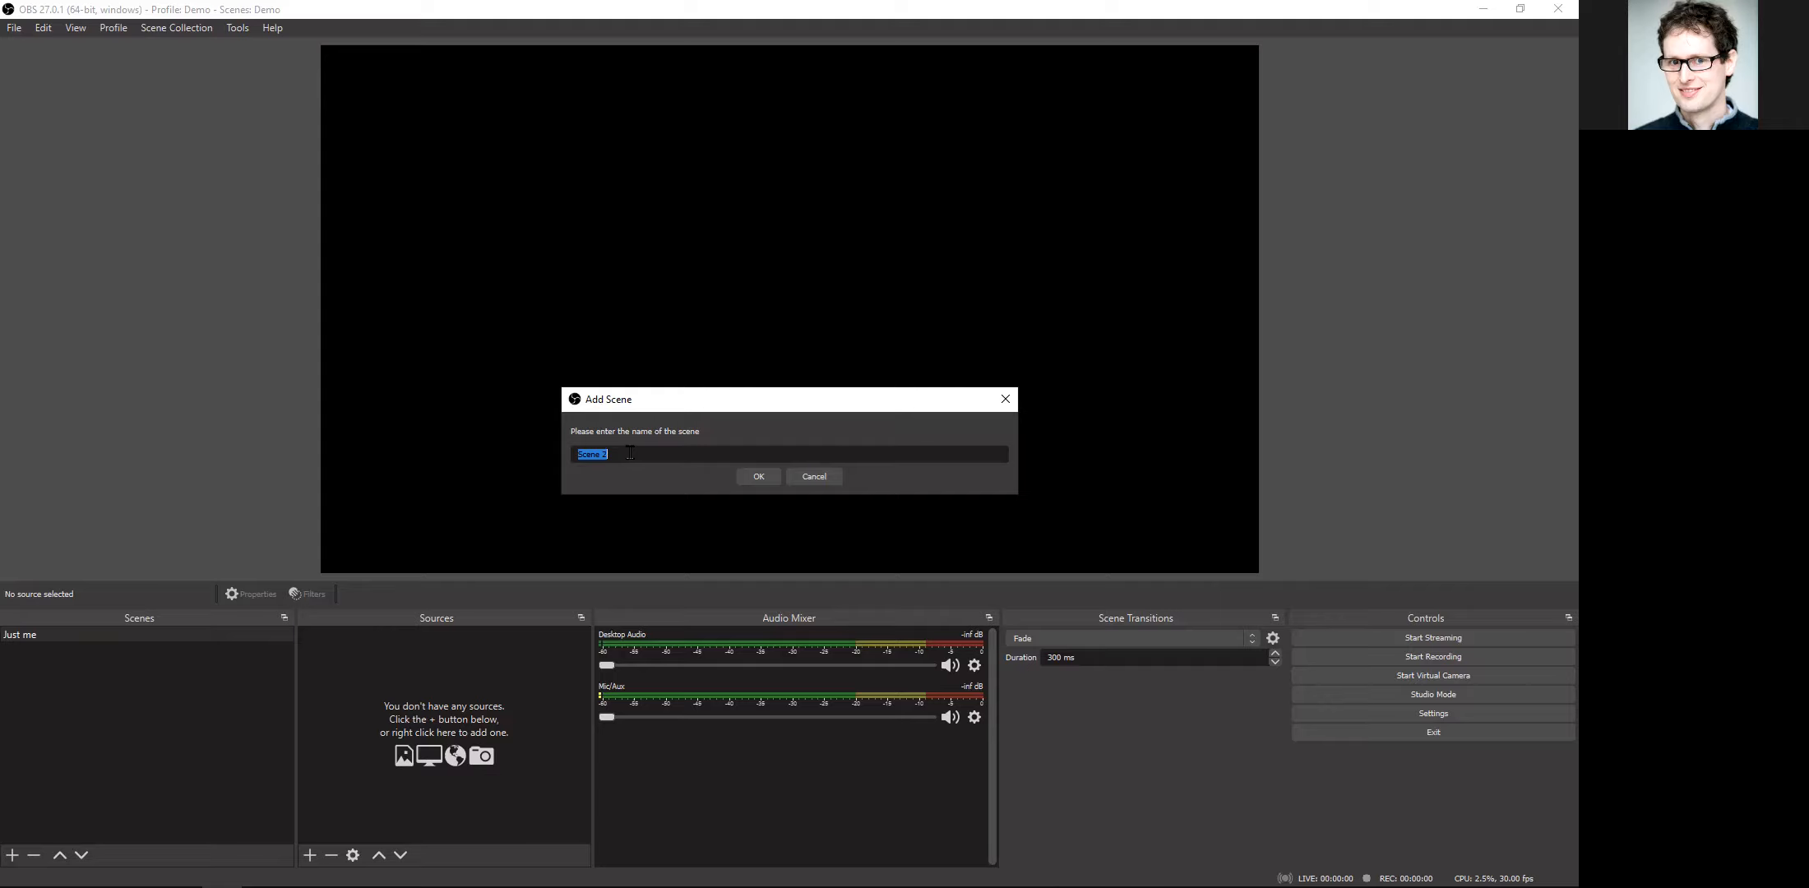
pyautogui.write('Just slides')
pyautogui.click(778, 476)
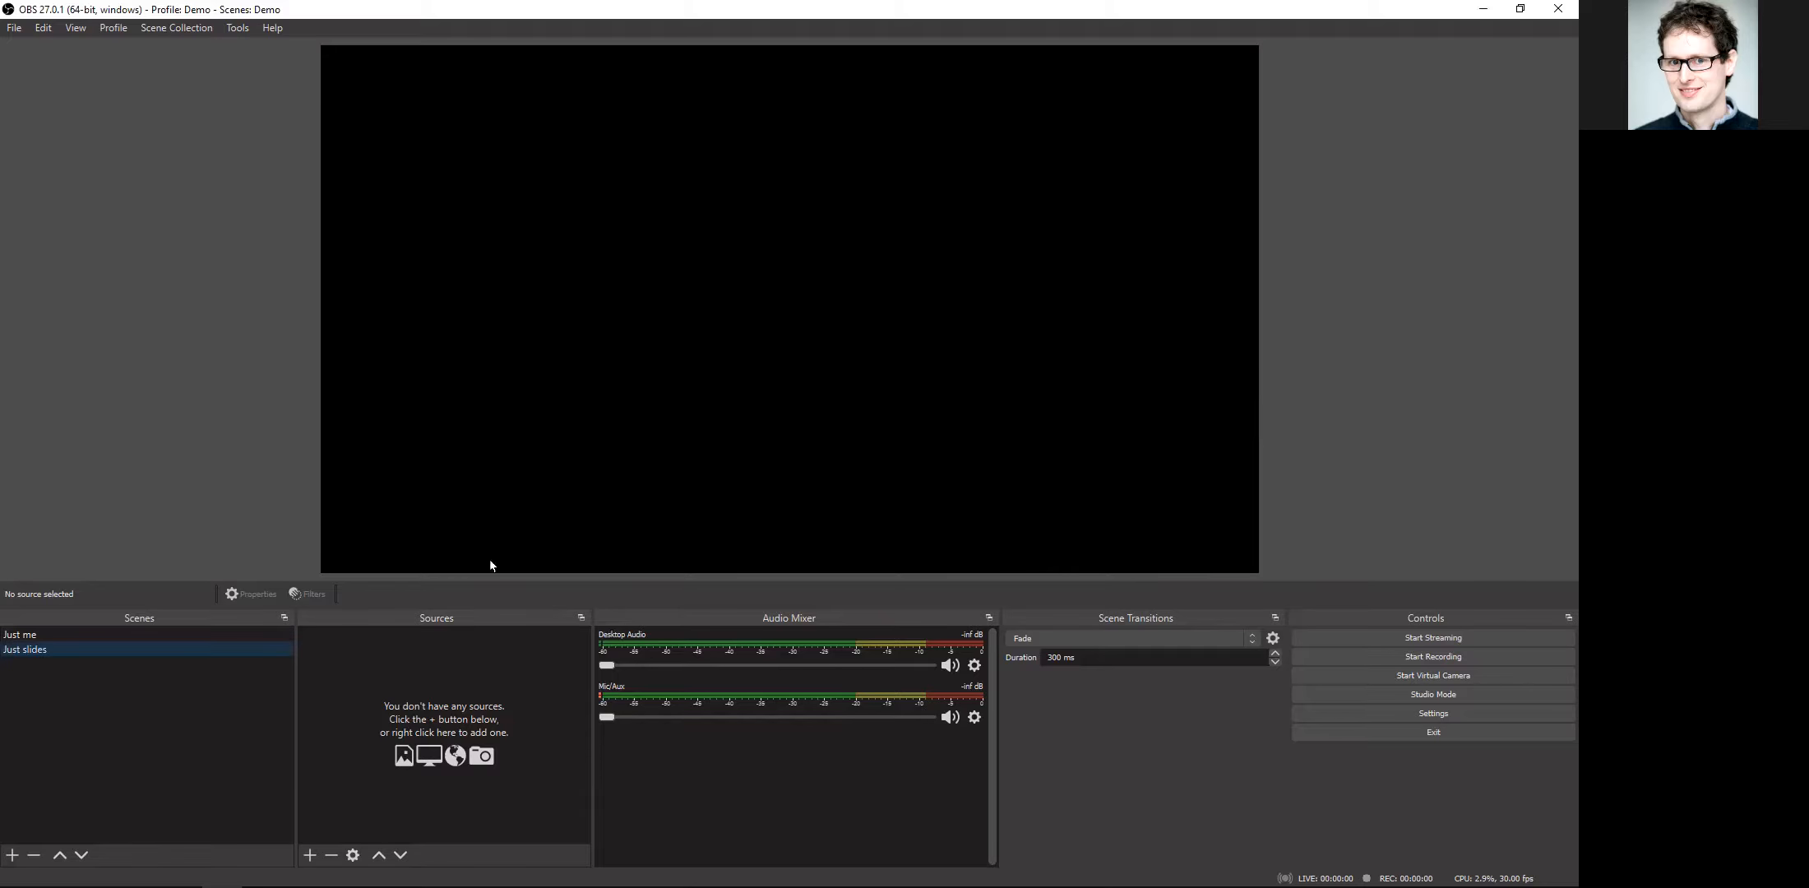
pyautogui.click(13, 855)
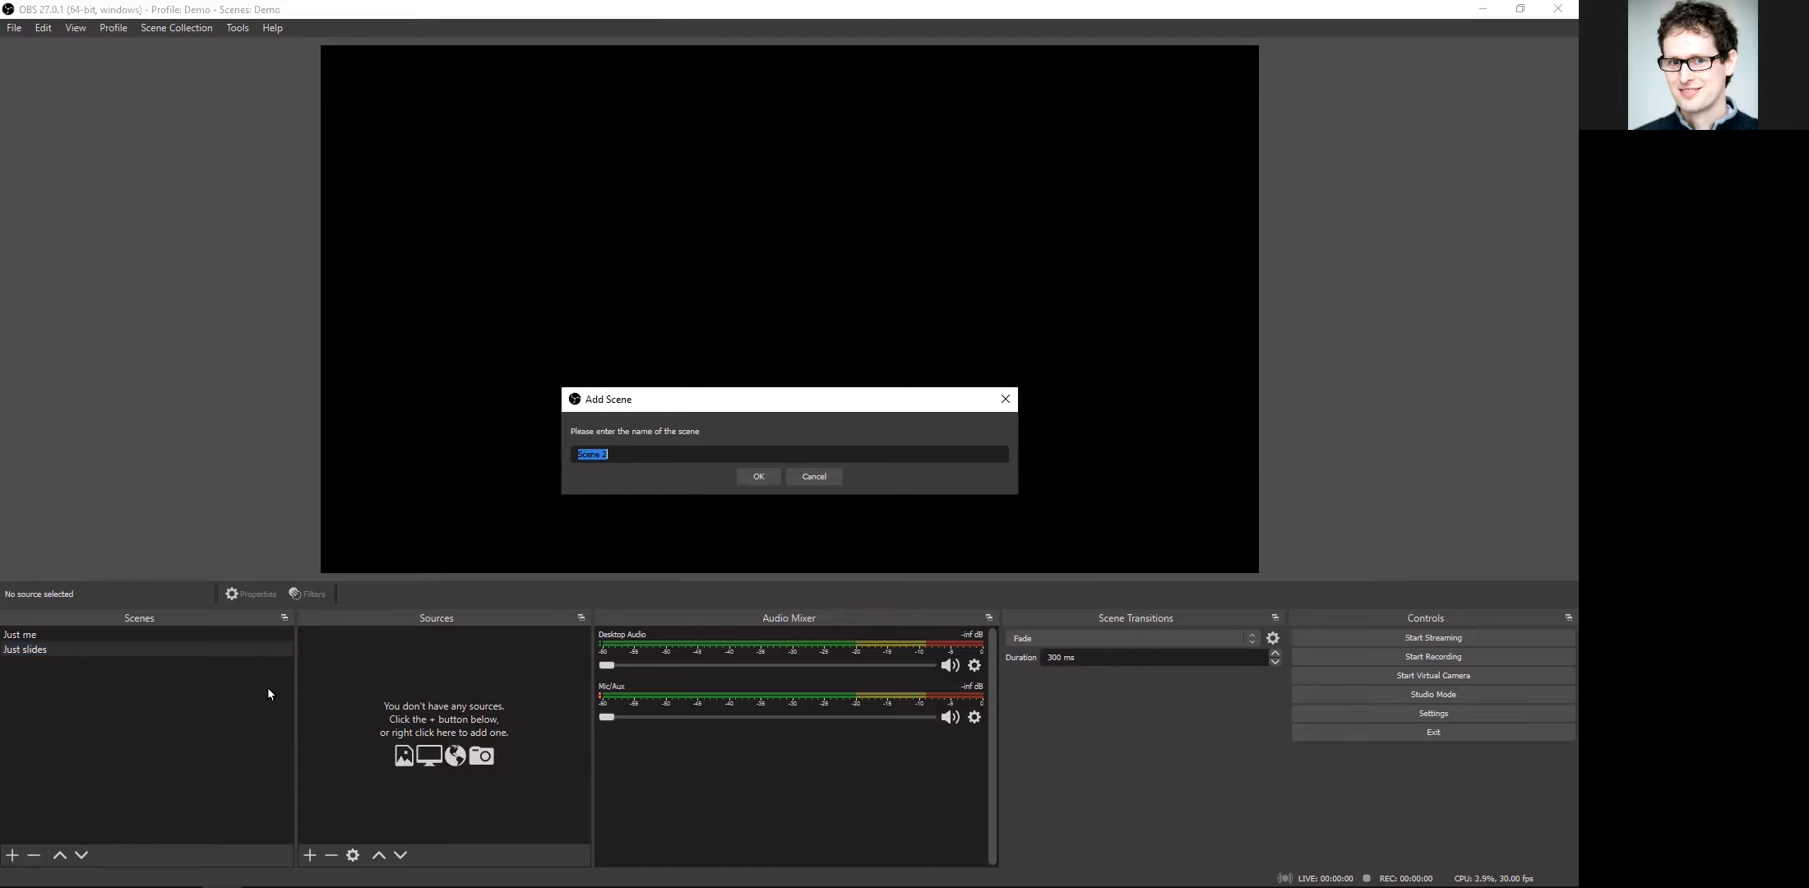
pyautogui.write('Slides + me')
pyautogui.click(755, 475)
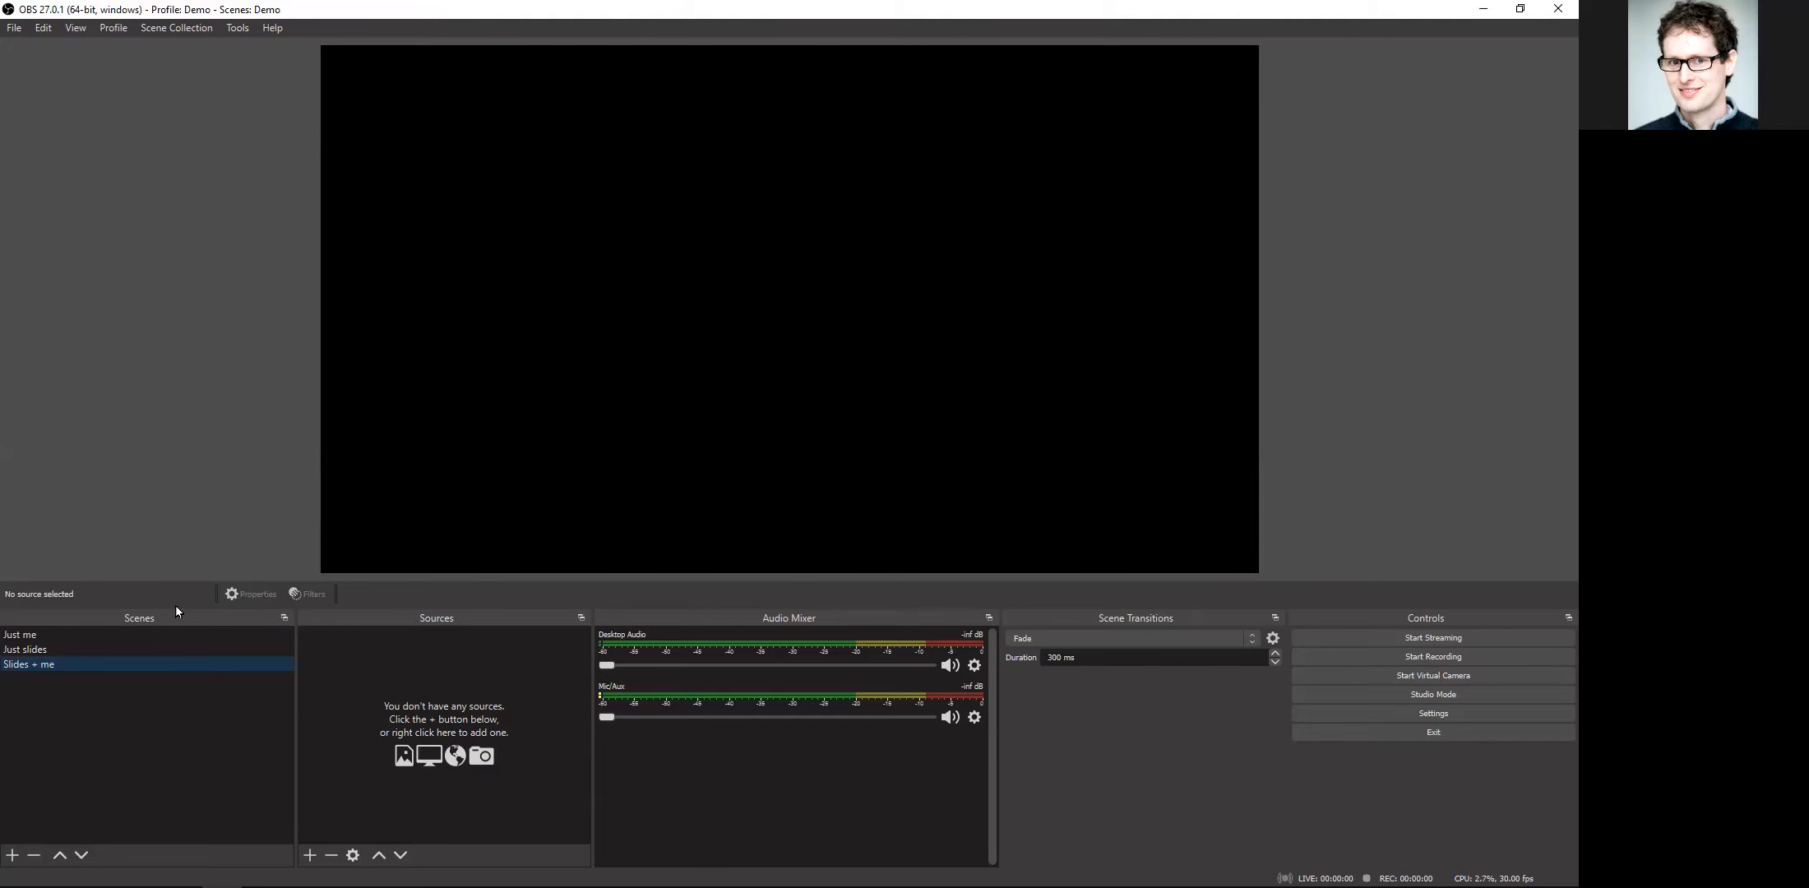
# Step: Add a new Video Capture Device source named "My webcam" to the "Just me" scene
pyautogui.click(150, 635)
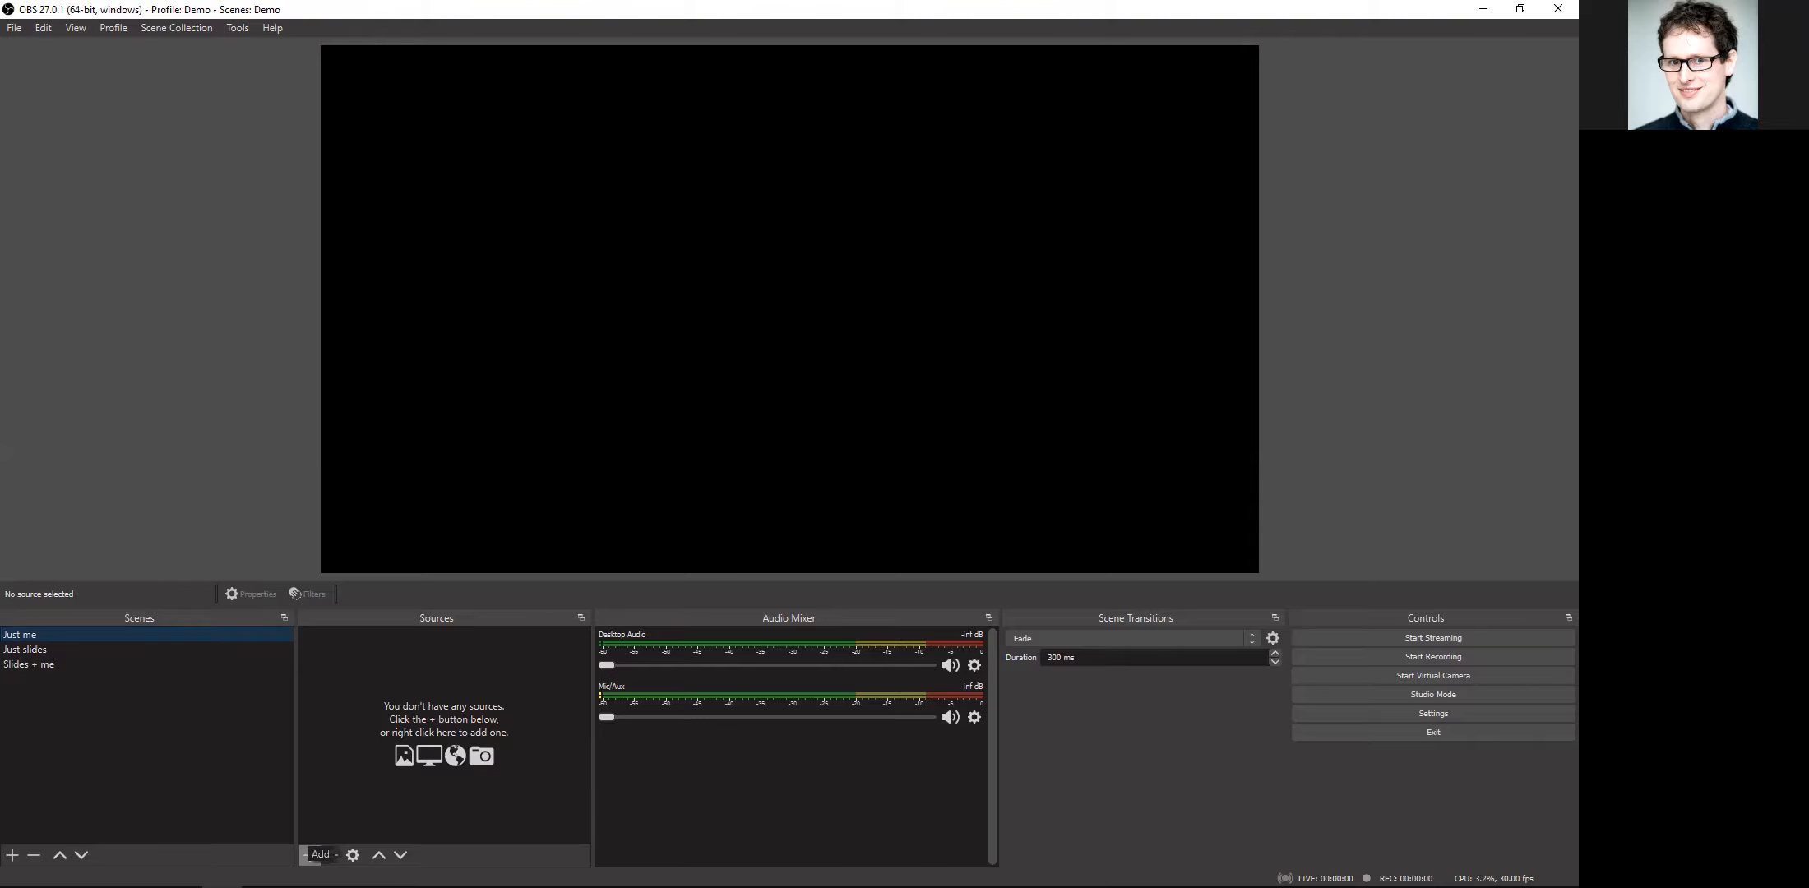
pyautogui.click(306, 855)
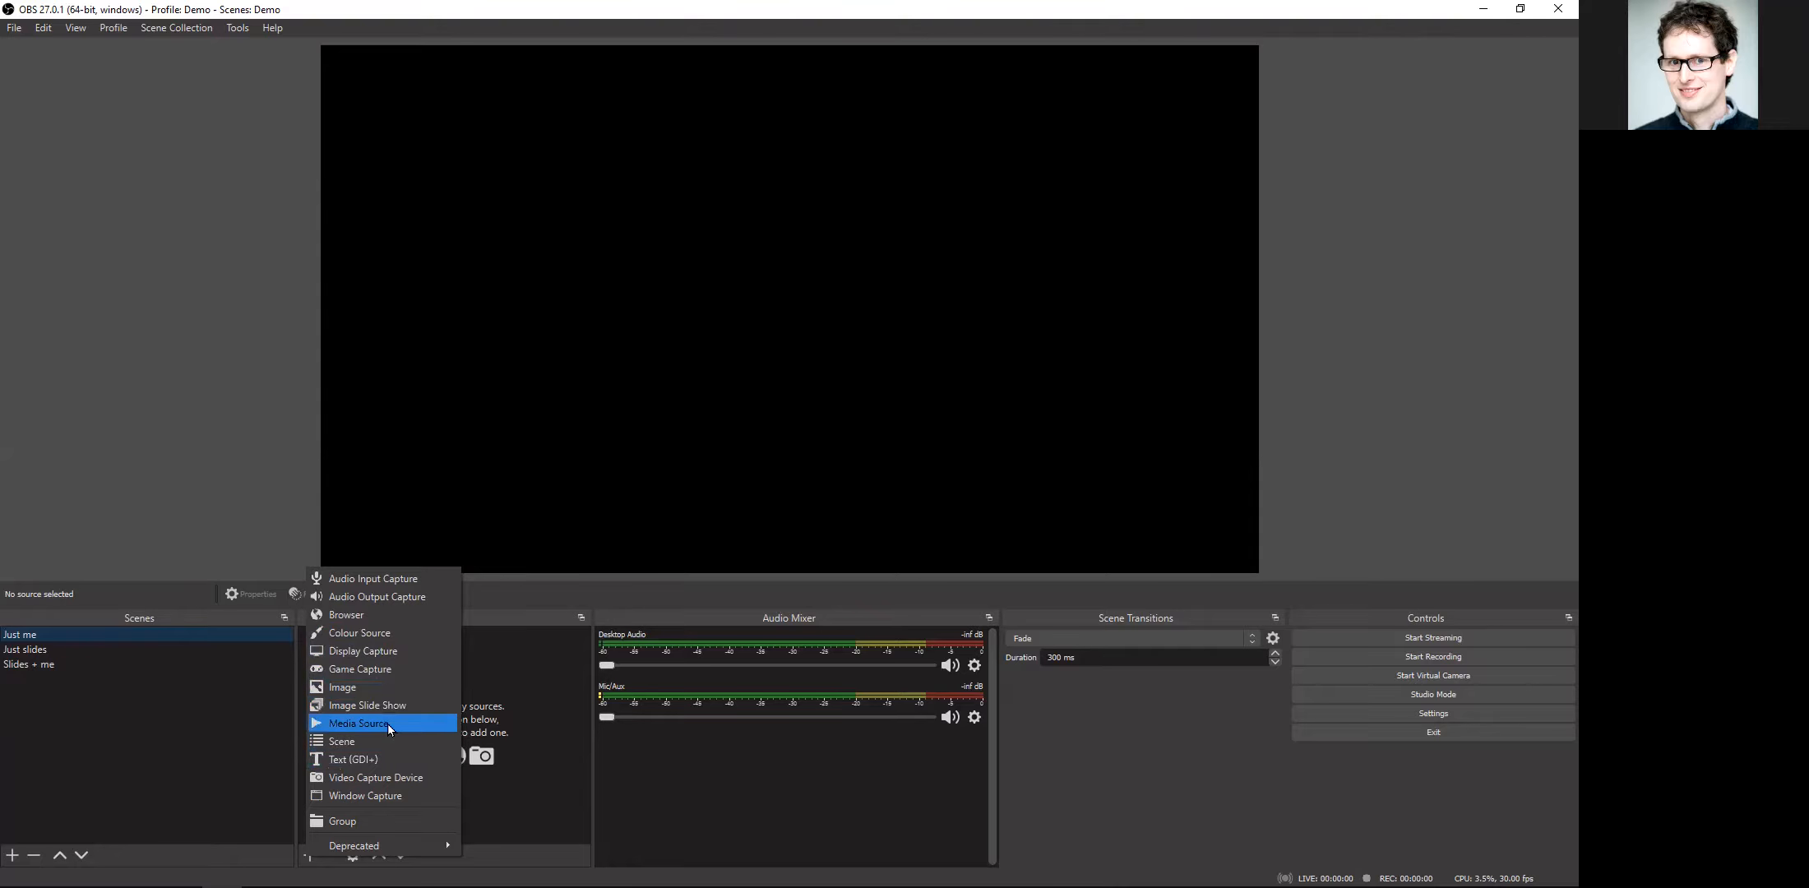
pyautogui.click(386, 778)
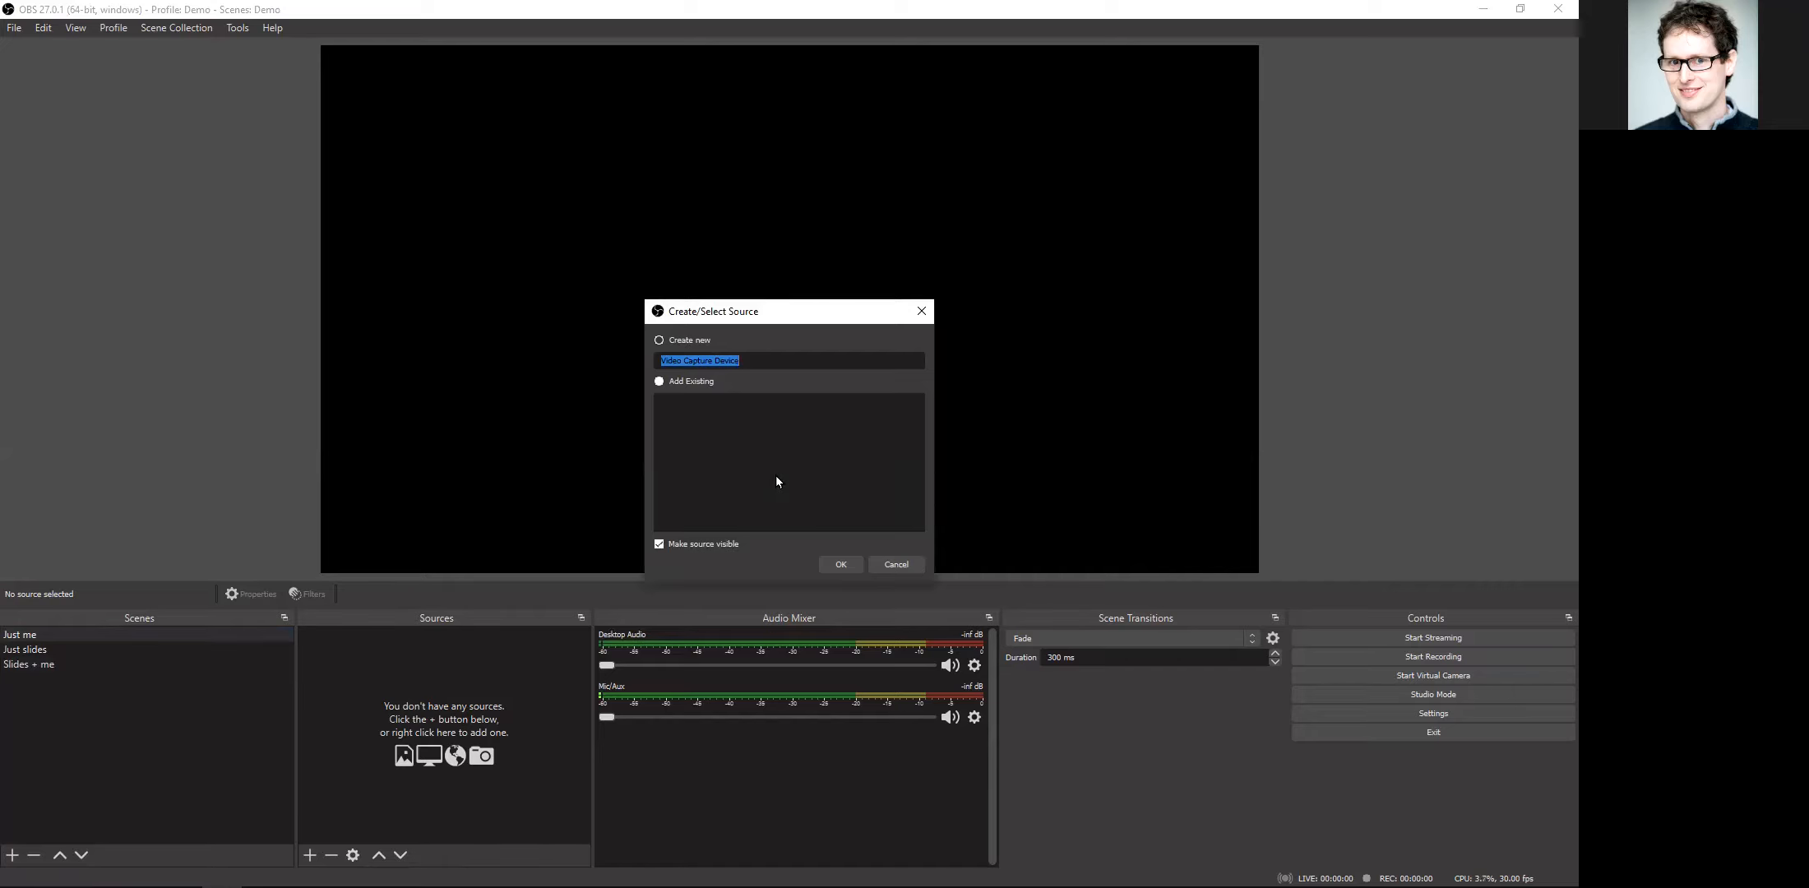
pyautogui.write('My webcam')
pyautogui.click(838, 564)
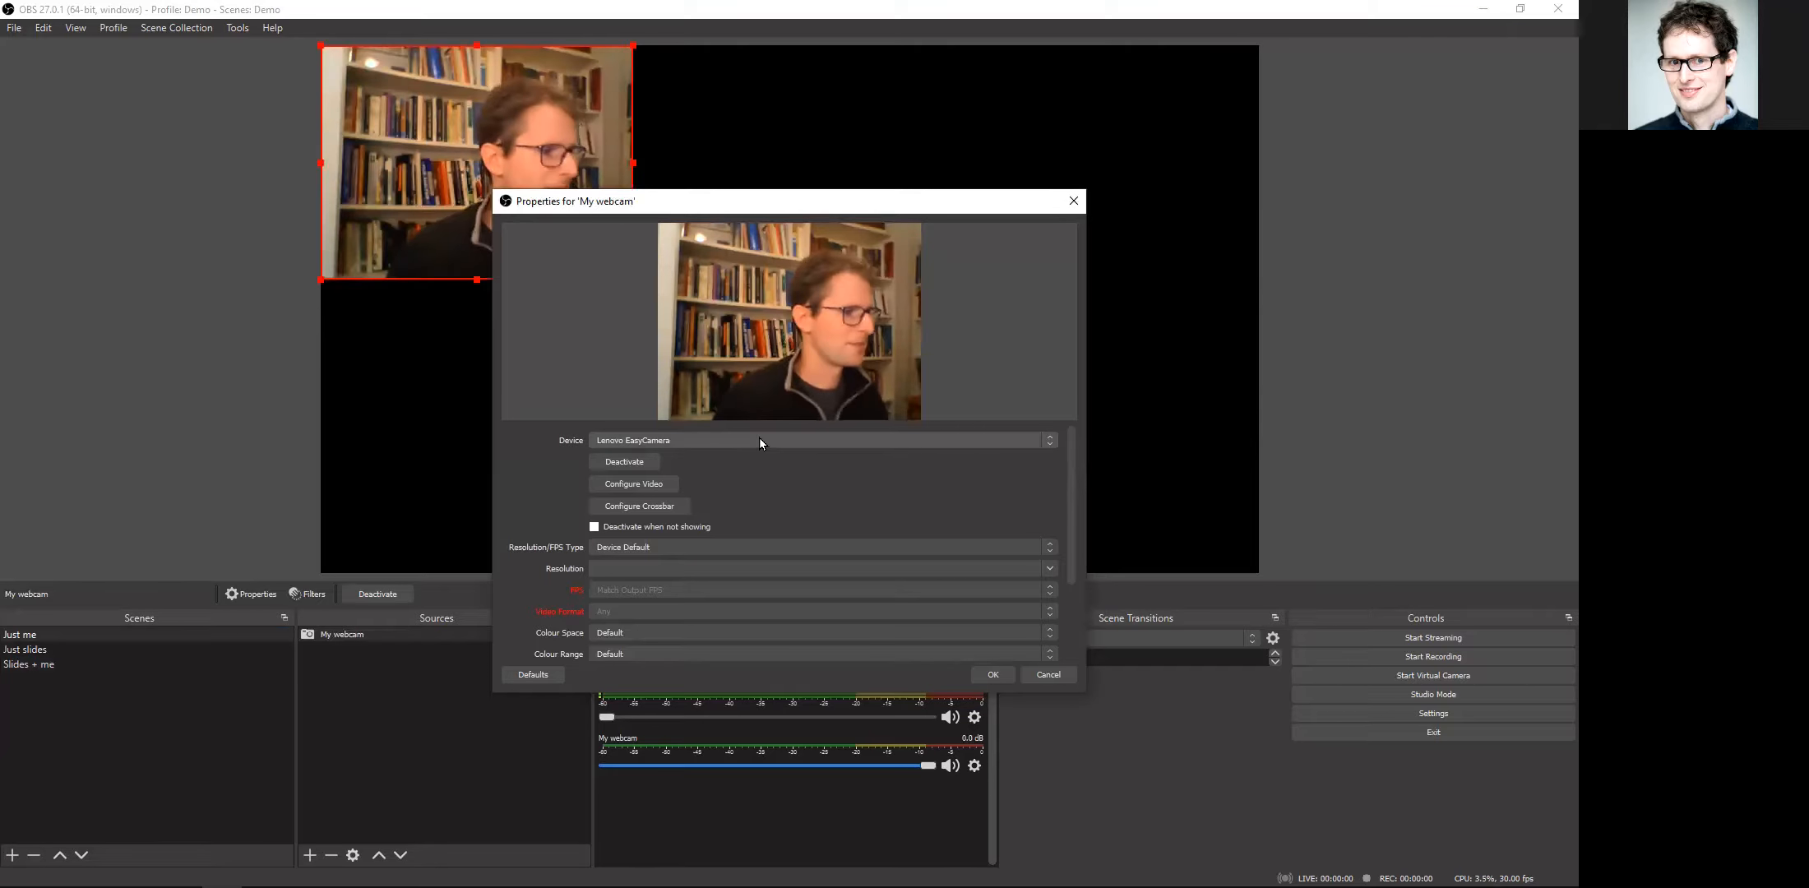
# Step: Set the capture device of "My webcam" to the external 1080P webcam and accept its properties
pyautogui.click(759, 440)
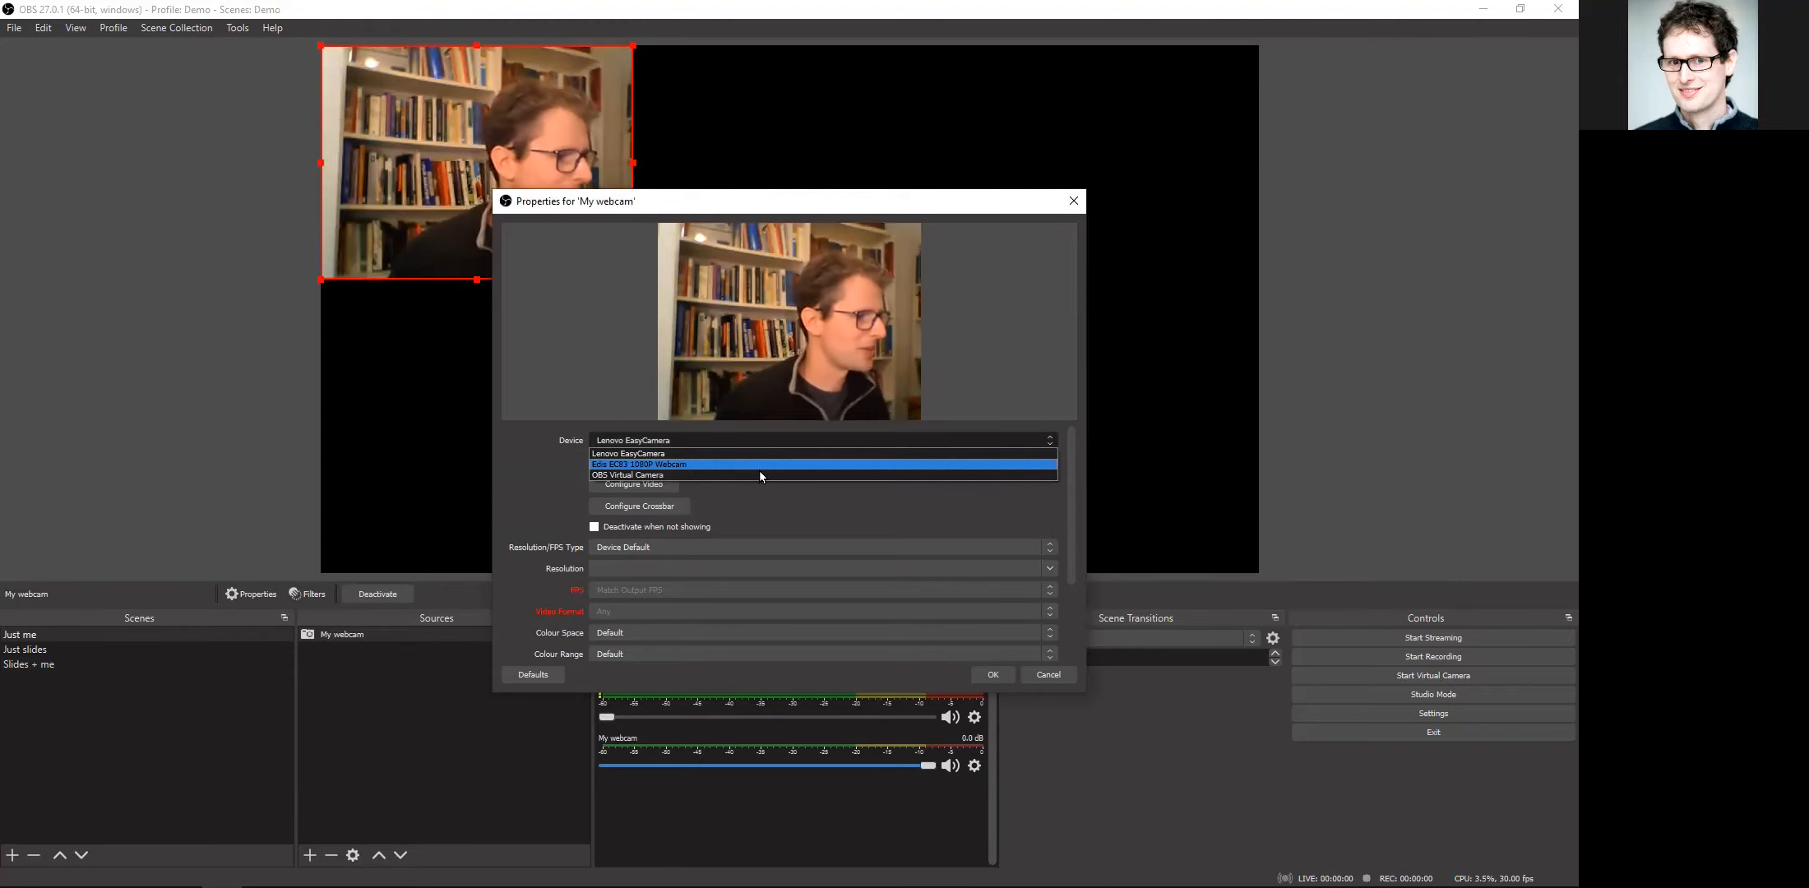
pyautogui.click(759, 465)
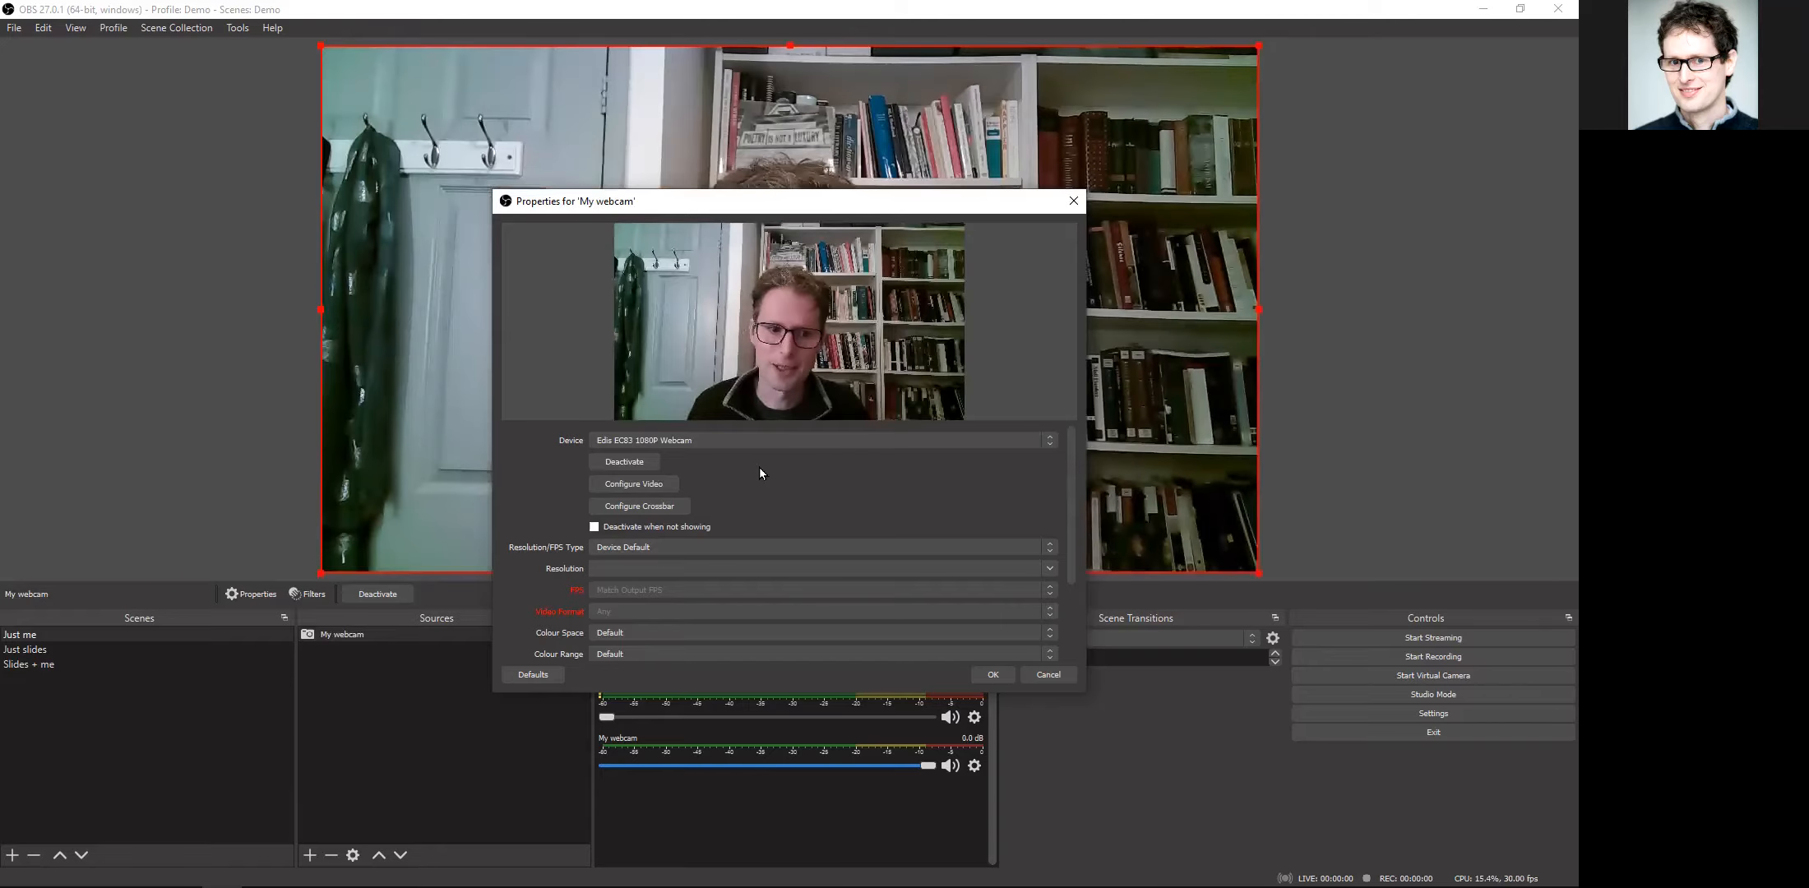
pyautogui.scroll(-1, 756, 510)
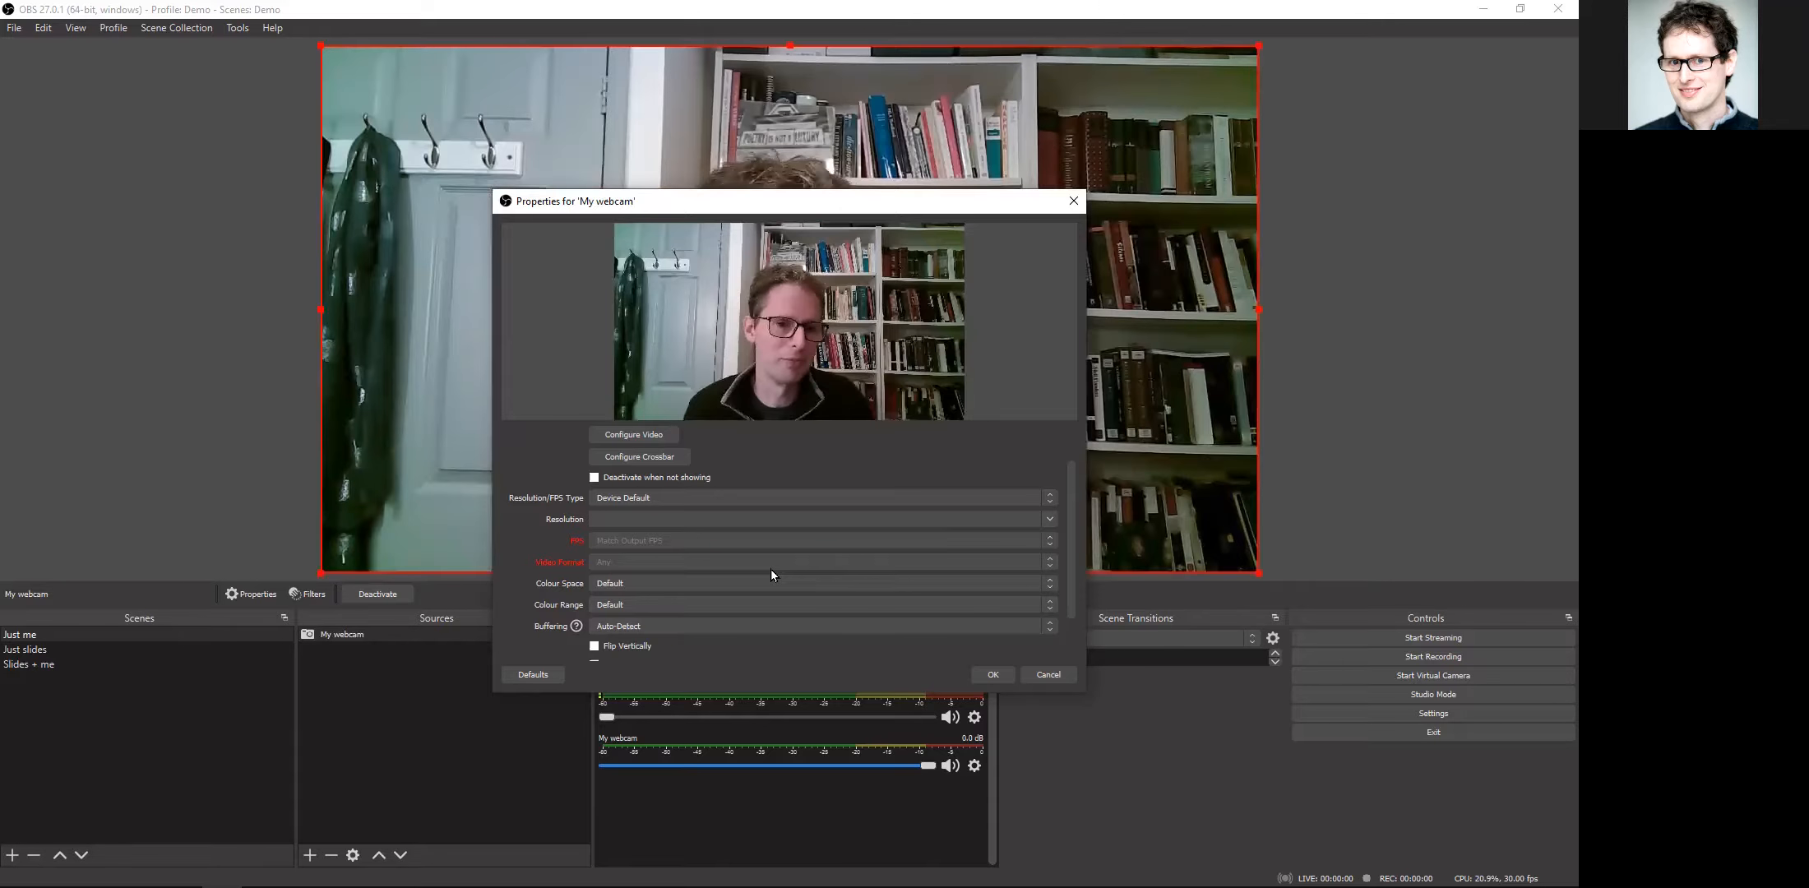
pyautogui.click(998, 674)
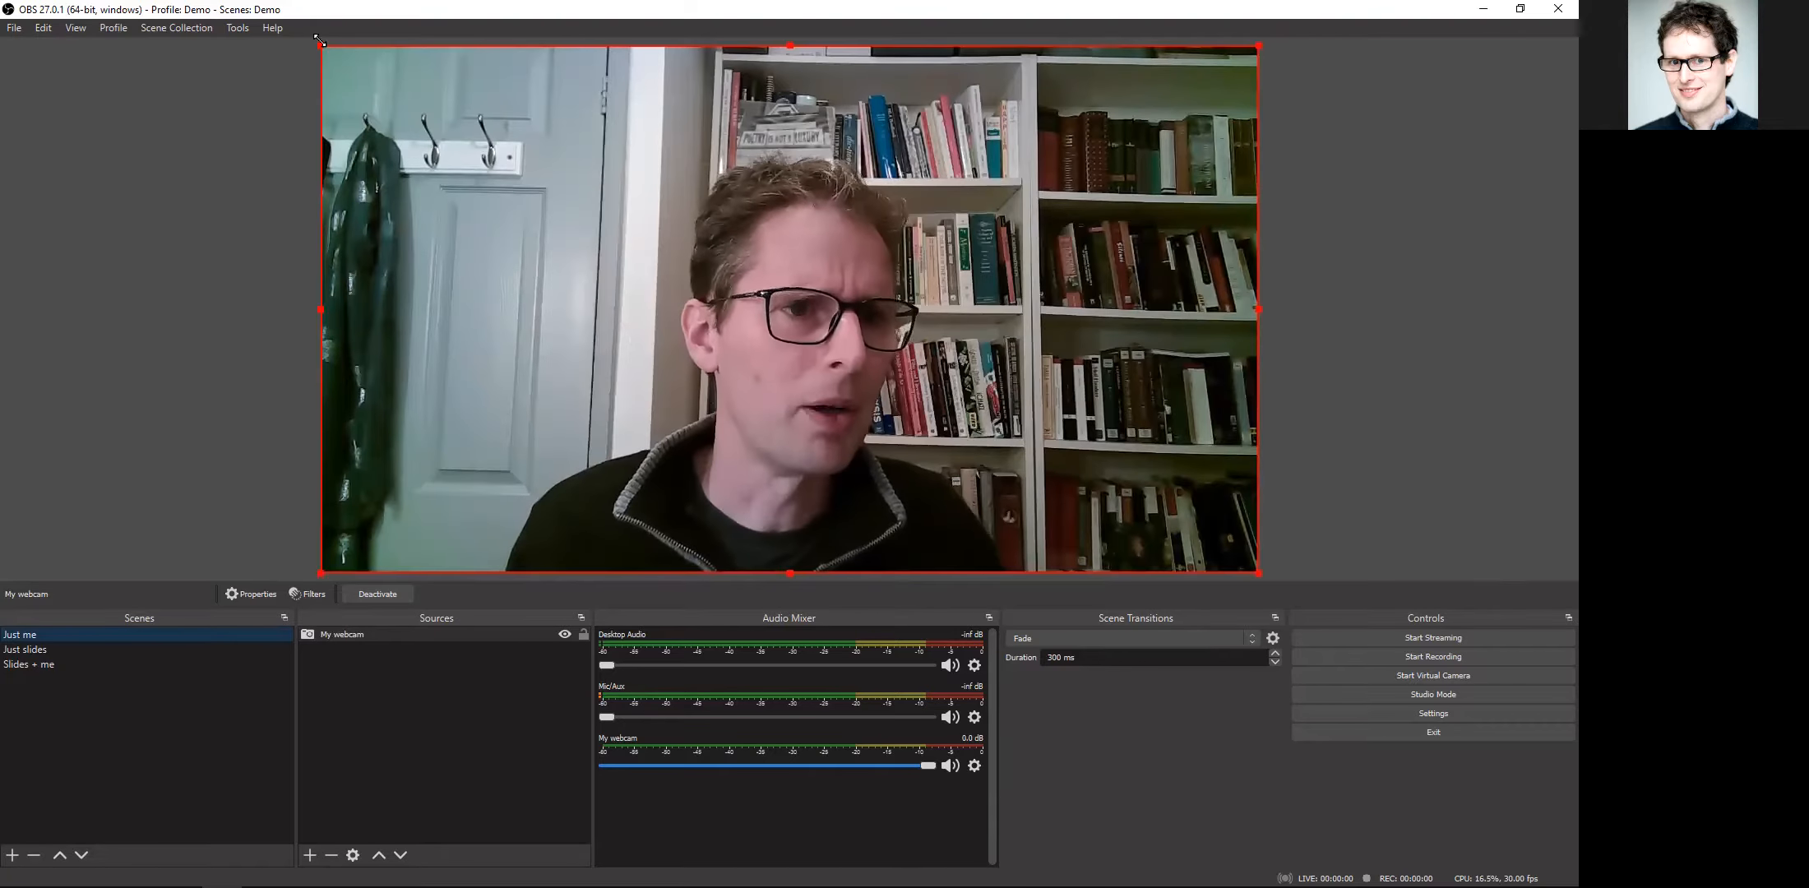
# Step: Shrink the webcam picture to about 60% of the canvas width and place it in the canvas's lower right area
pyautogui.moveTo(328, 50); pyautogui.dragTo(670, 289)
pyautogui.moveTo(929, 417)
pyautogui.mouseDown()
pyautogui.moveTo(892, 356)
pyautogui.moveTo(914, 391)
pyautogui.mouseUp()
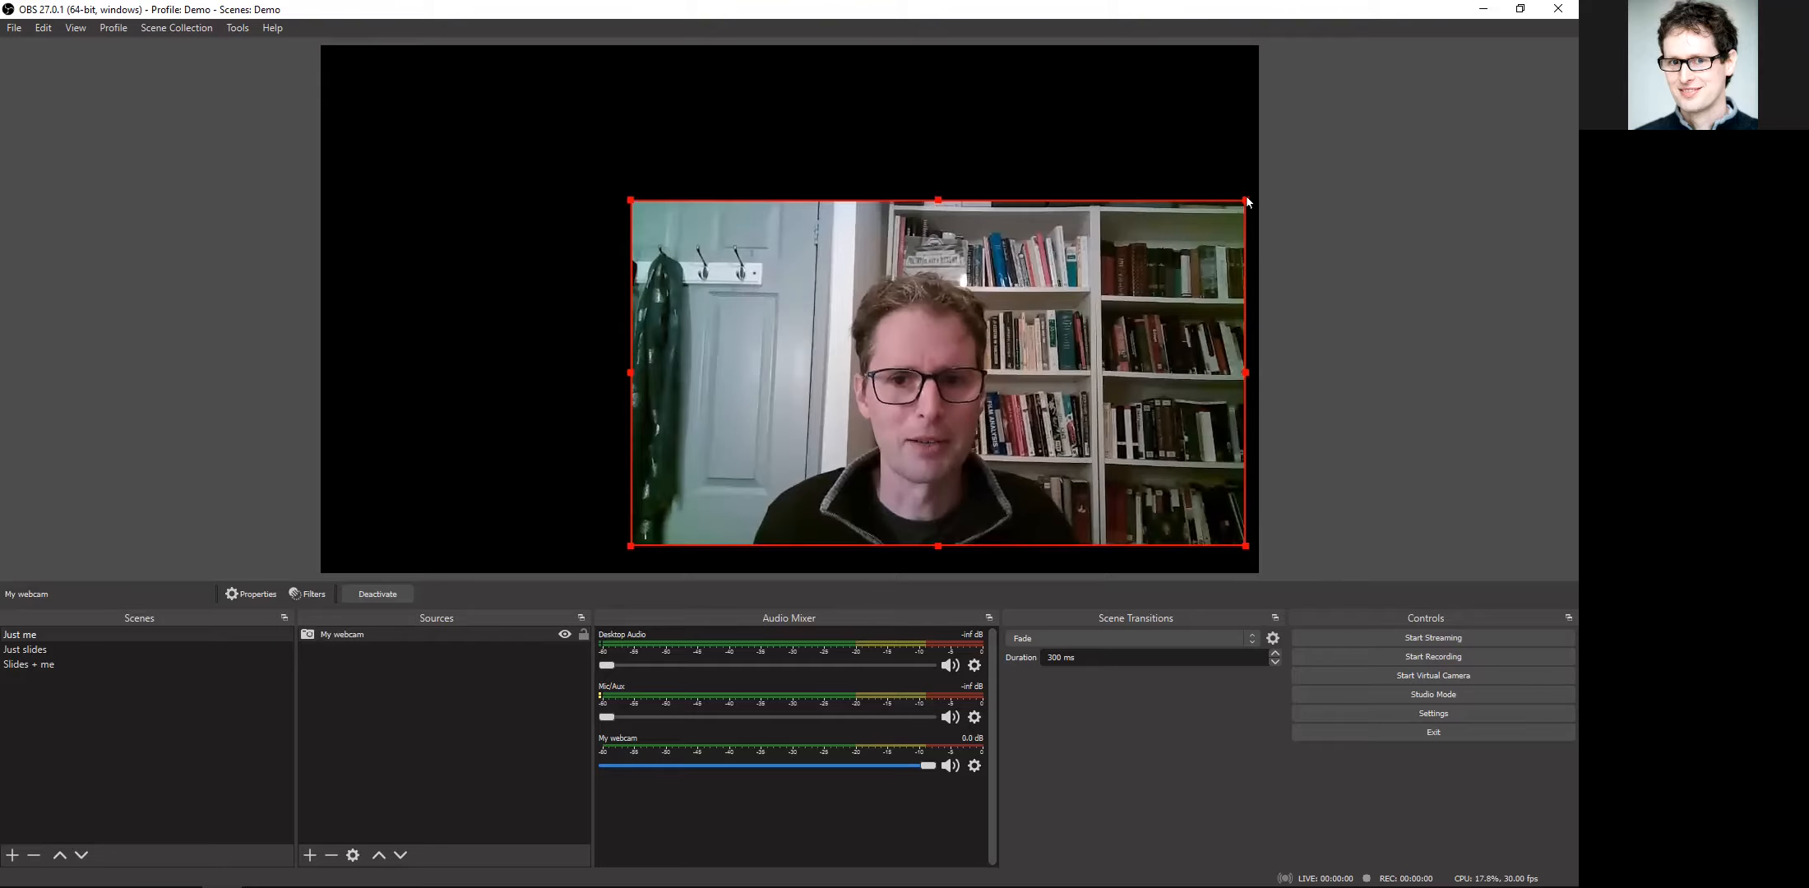
pyautogui.moveTo(1246, 199); pyautogui.dragTo(1188, 232)
pyautogui.moveTo(1048, 345)
pyautogui.mouseDown()
pyautogui.moveTo(1043, 282)
pyautogui.moveTo(1072, 326)
pyautogui.mouseUp()
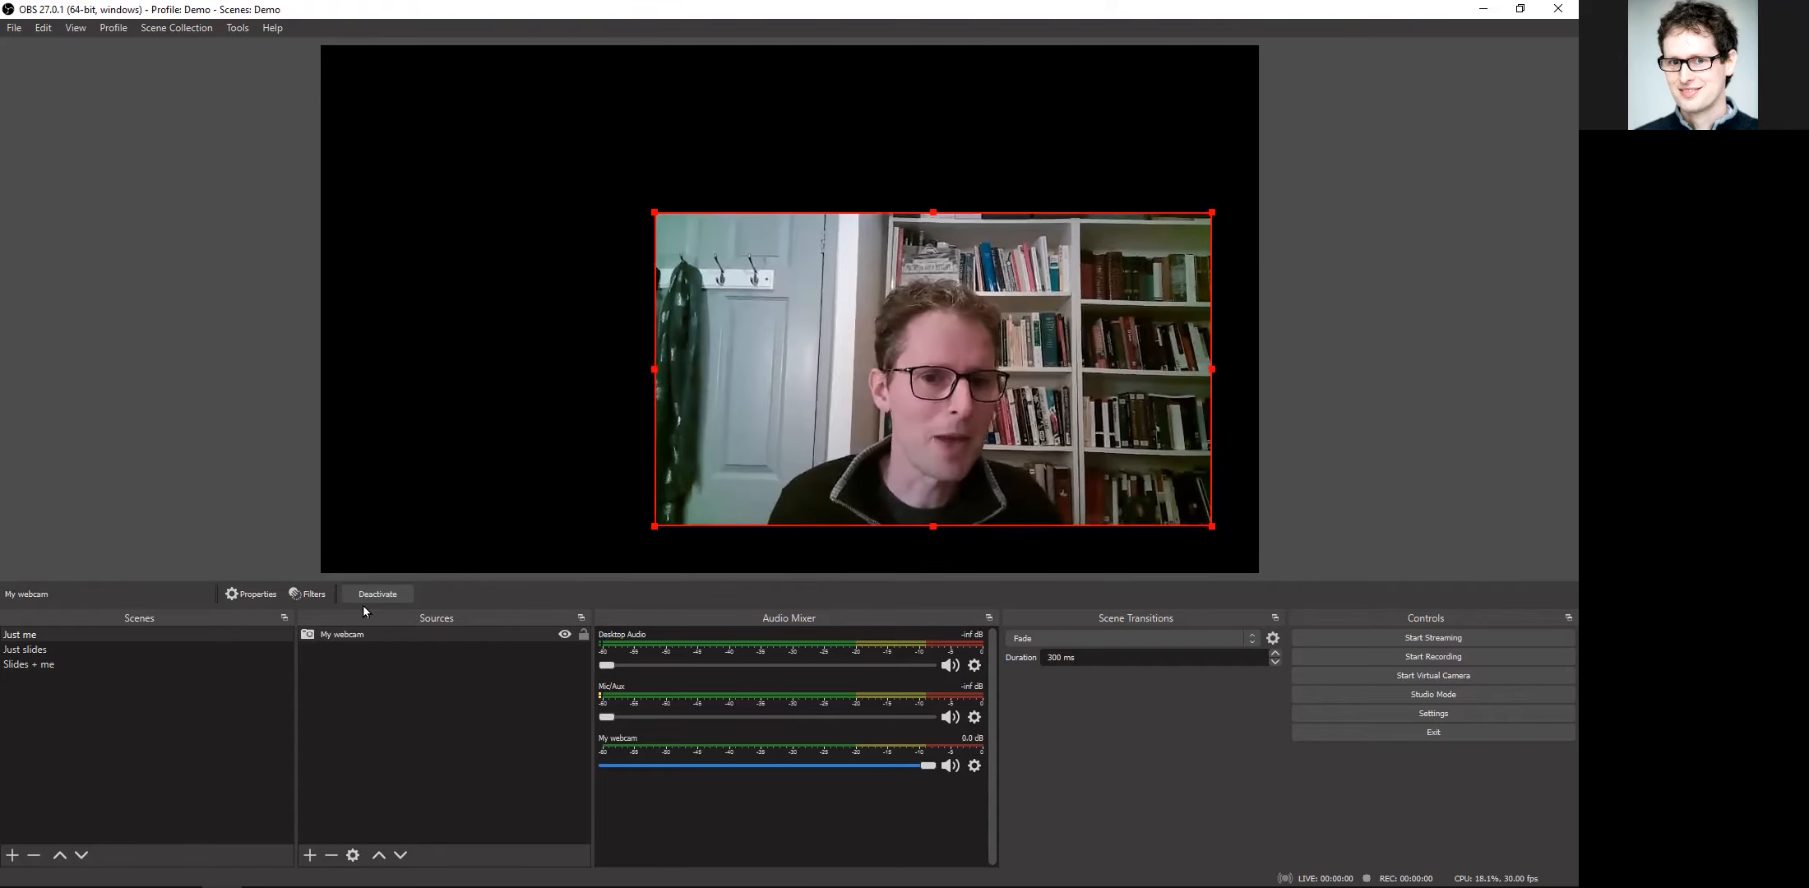
# Step: Add an Audio Input Capture source named "My mic" that uses the external webcam's microphone as its device
pyautogui.click(310, 849)
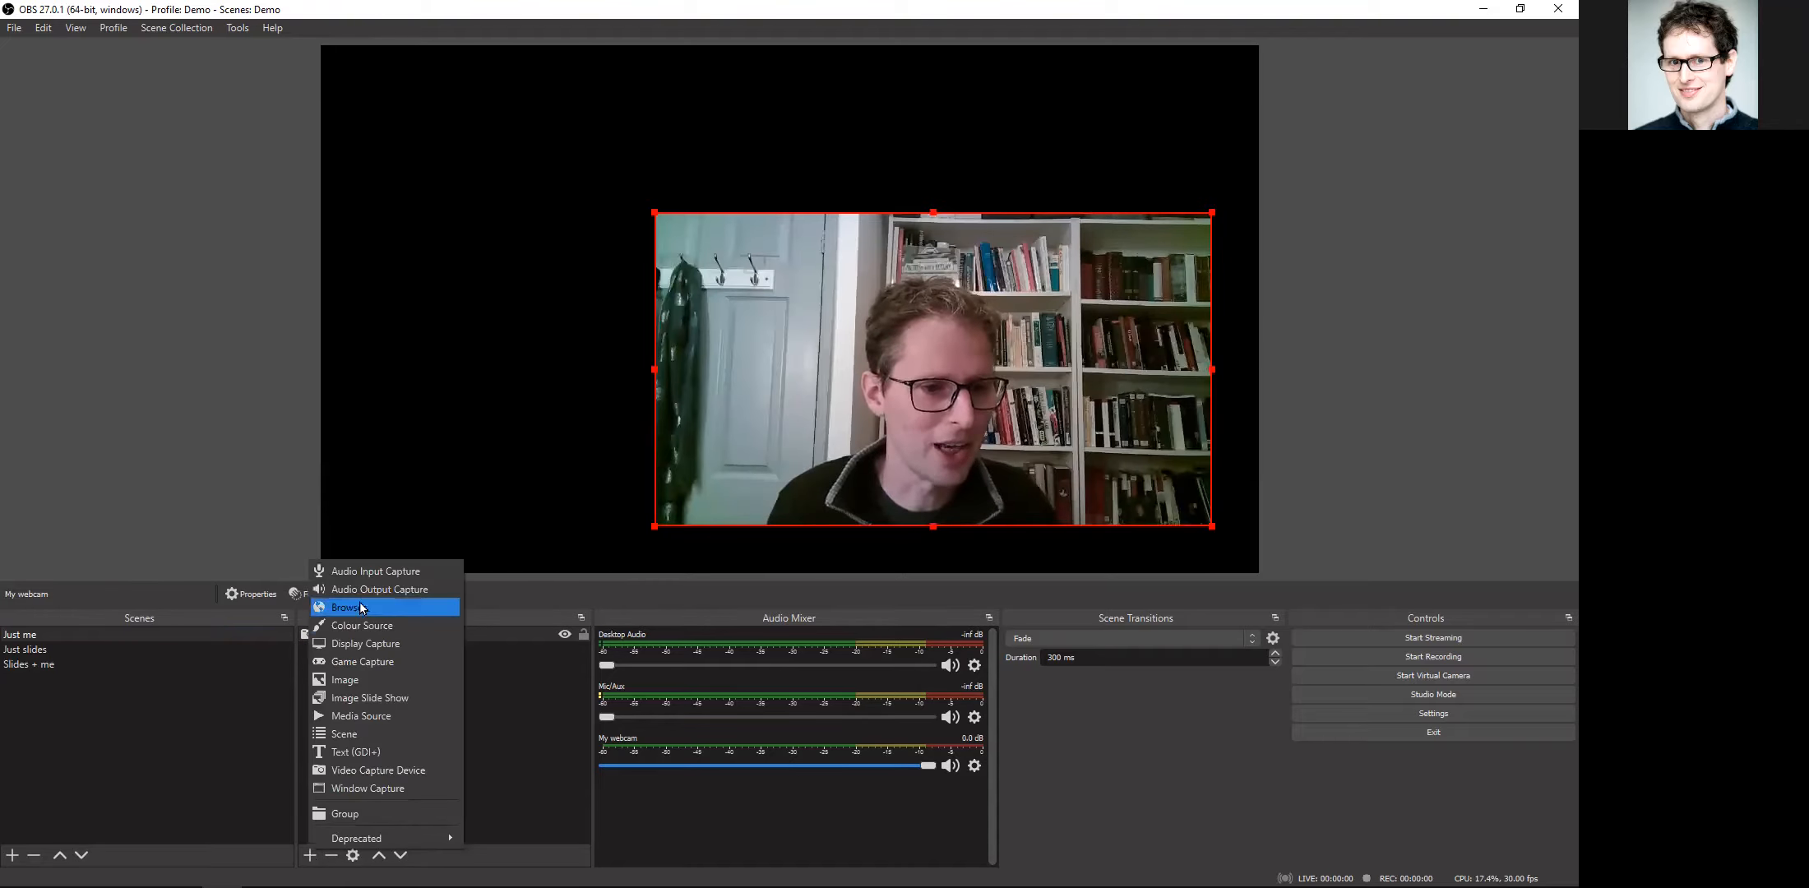
pyautogui.click(363, 573)
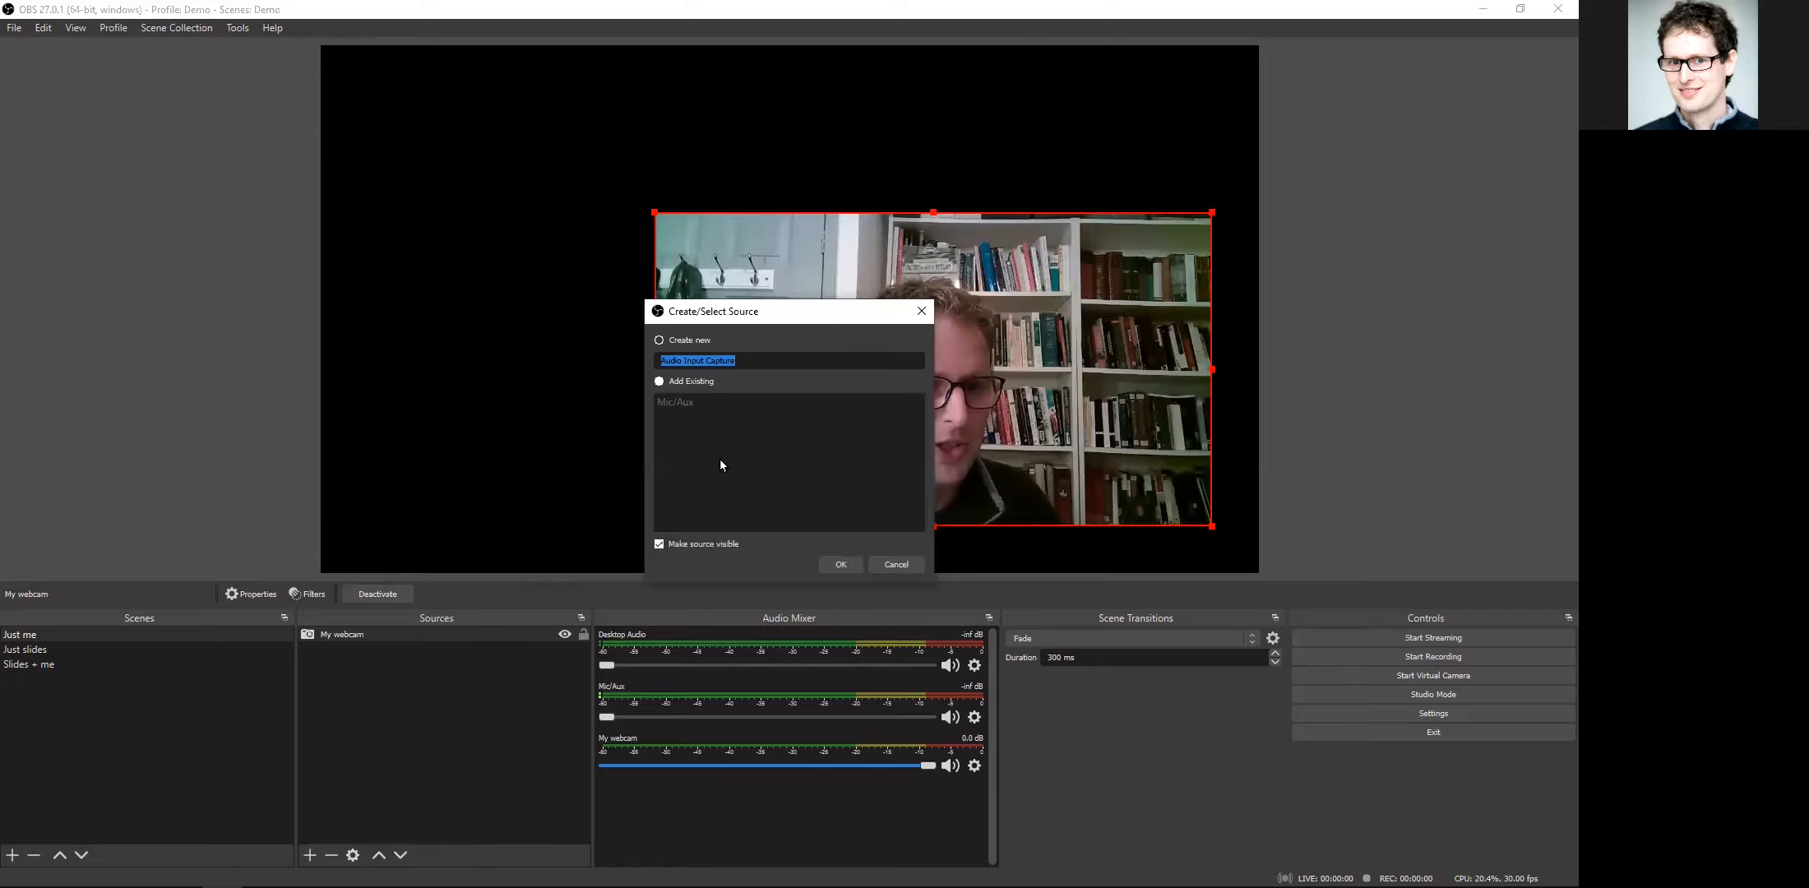
pyautogui.write('My mic')
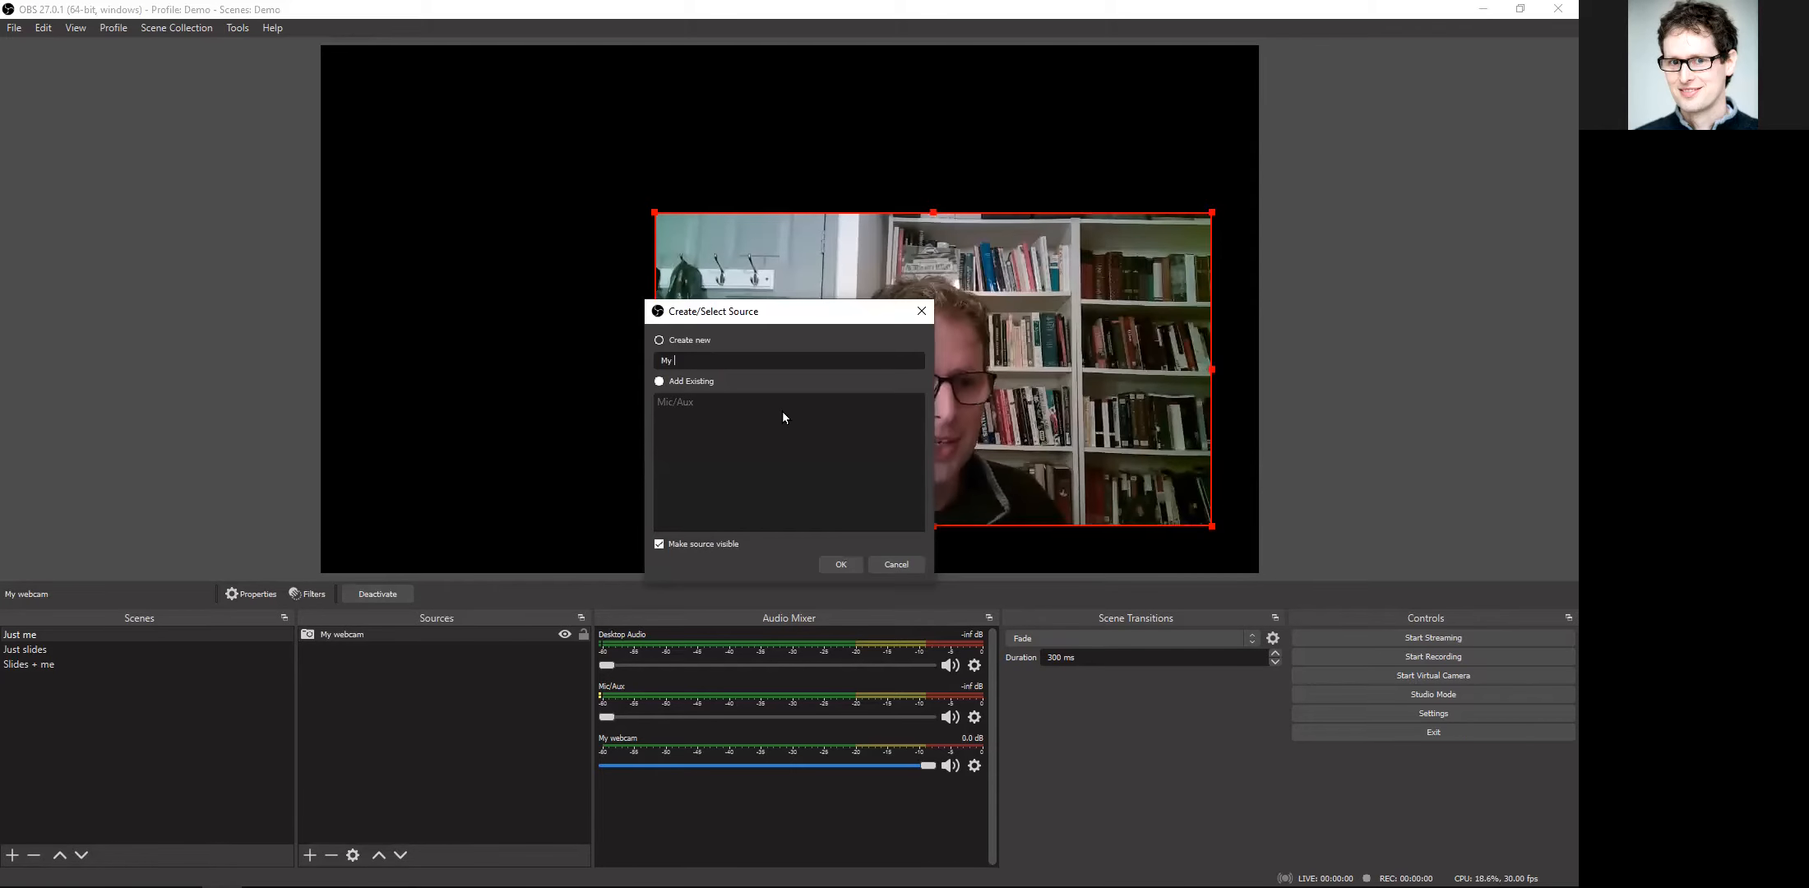
pyautogui.click(827, 562)
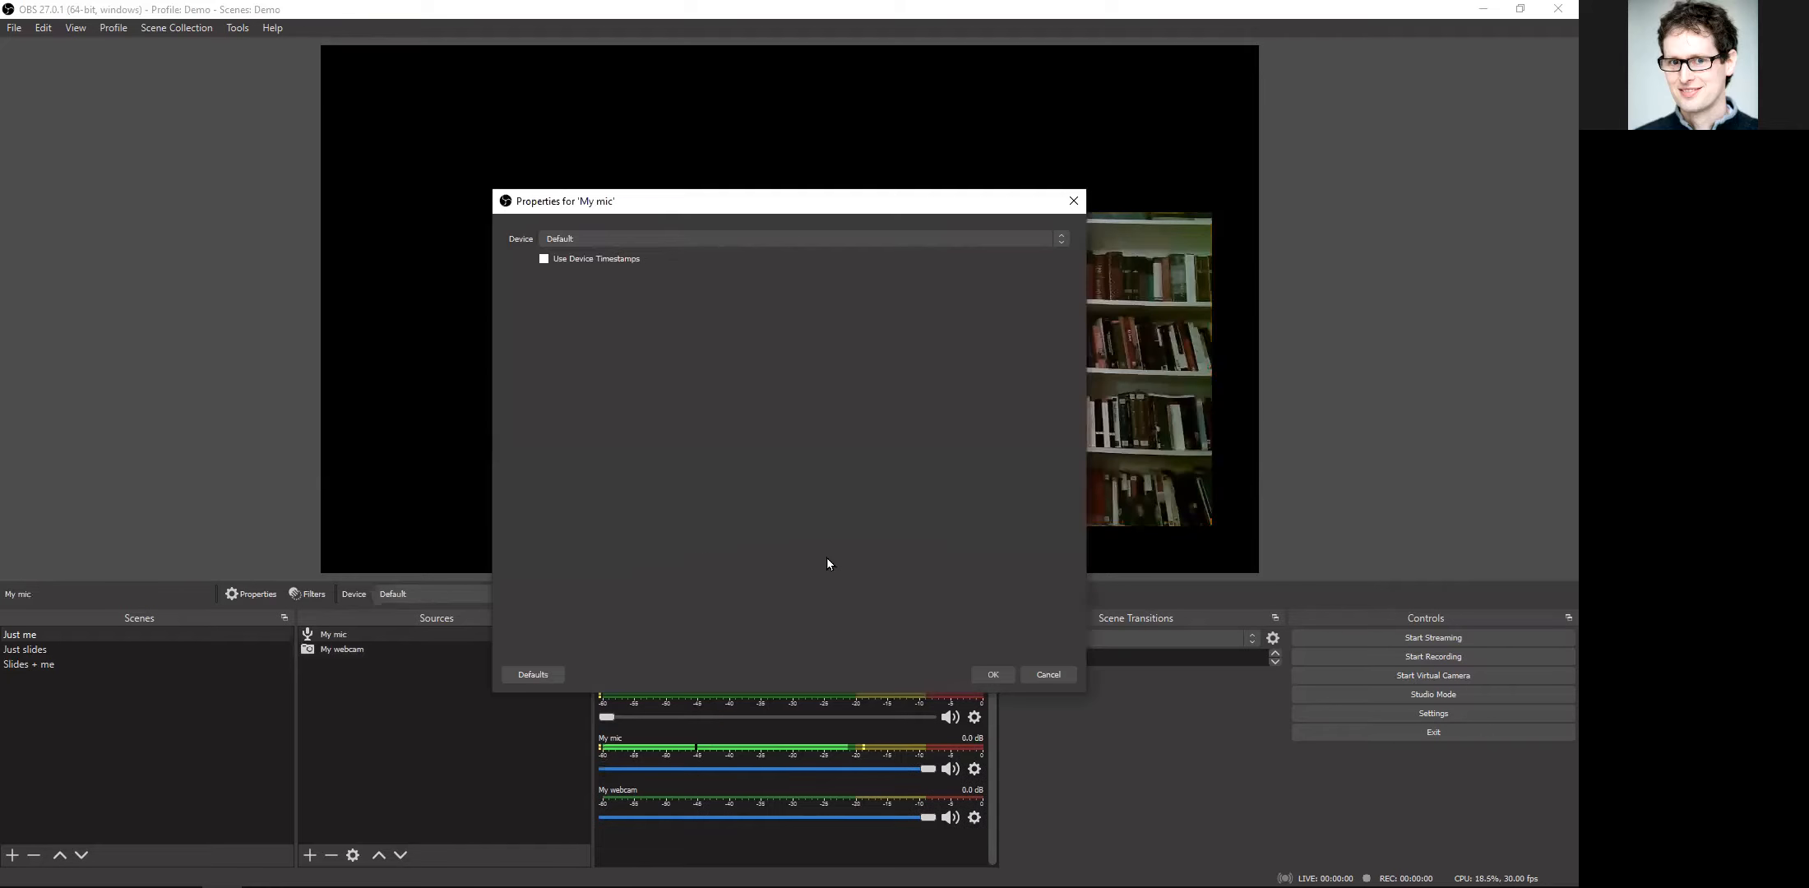
pyautogui.click(670, 239)
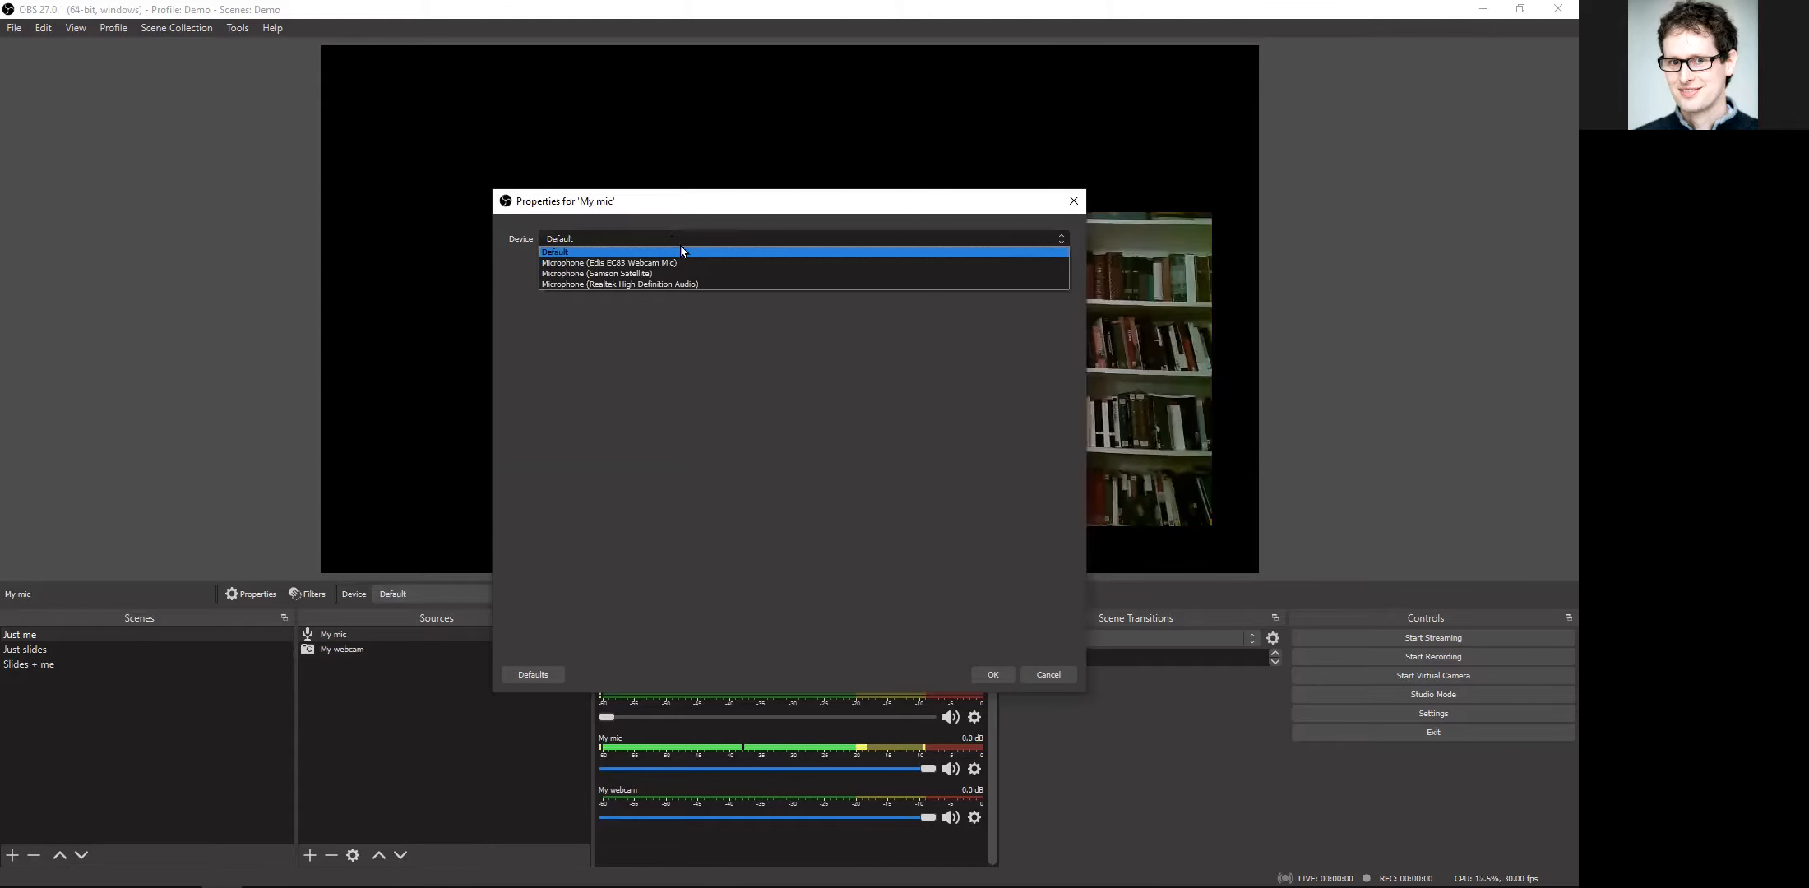
pyautogui.click(685, 264)
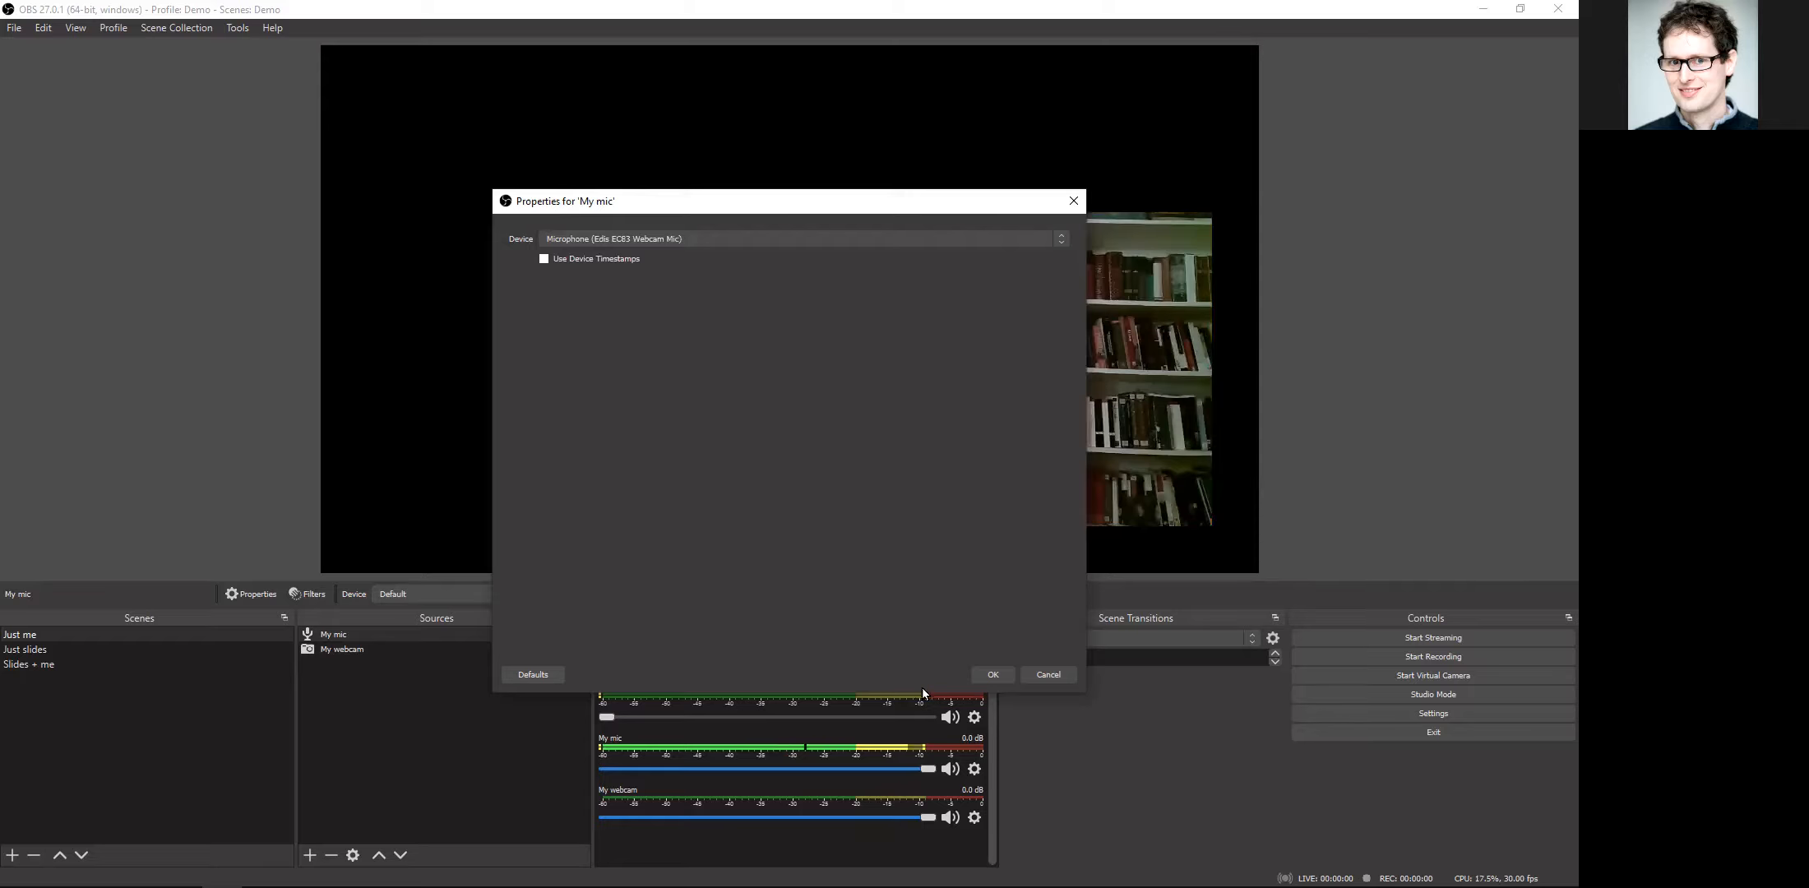
pyautogui.click(991, 674)
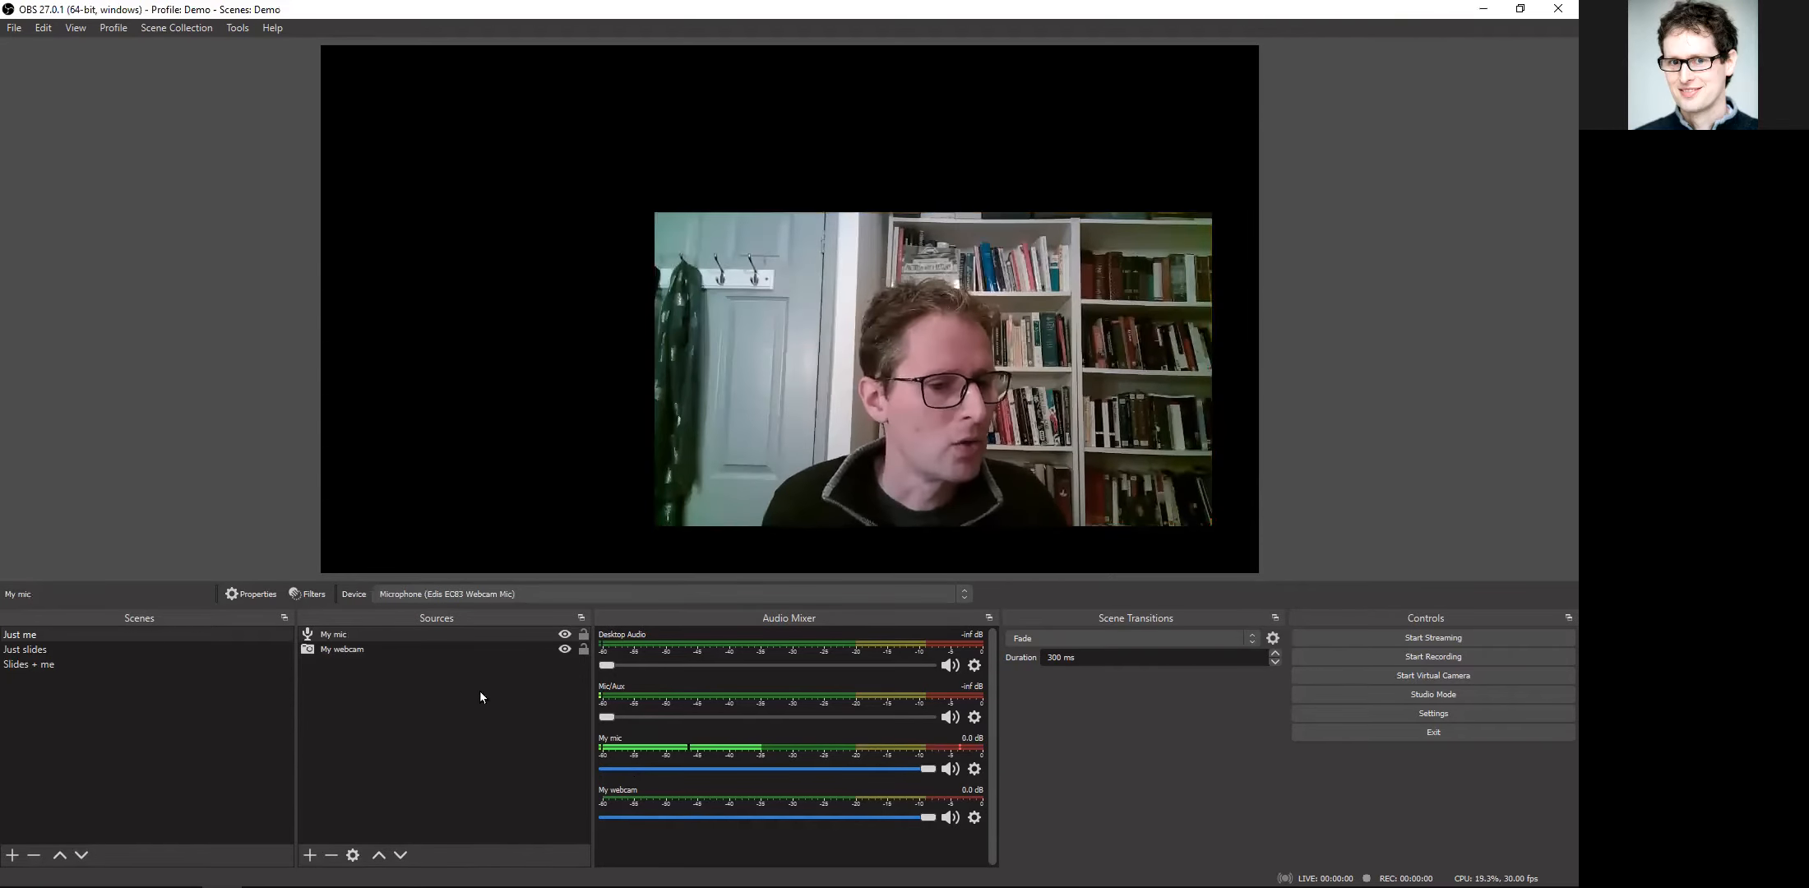
# Step: Add an Image source named "school" to the "Just me" scene, using the file AMBS.jpg
pyautogui.click(311, 855)
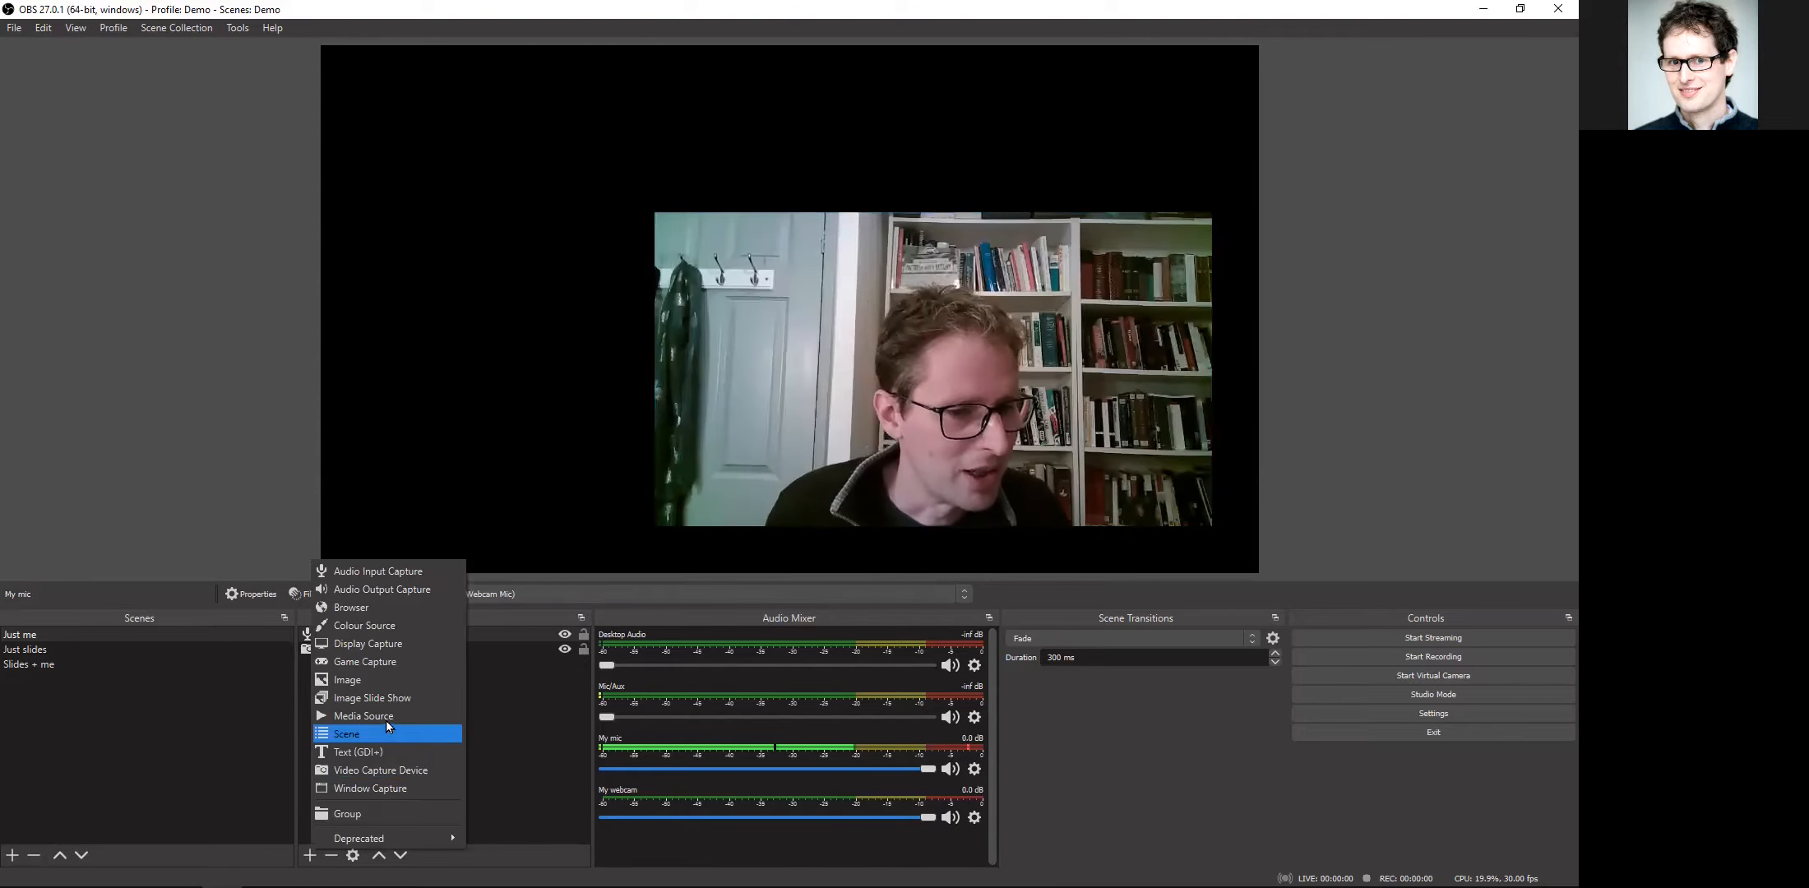
pyautogui.click(387, 688)
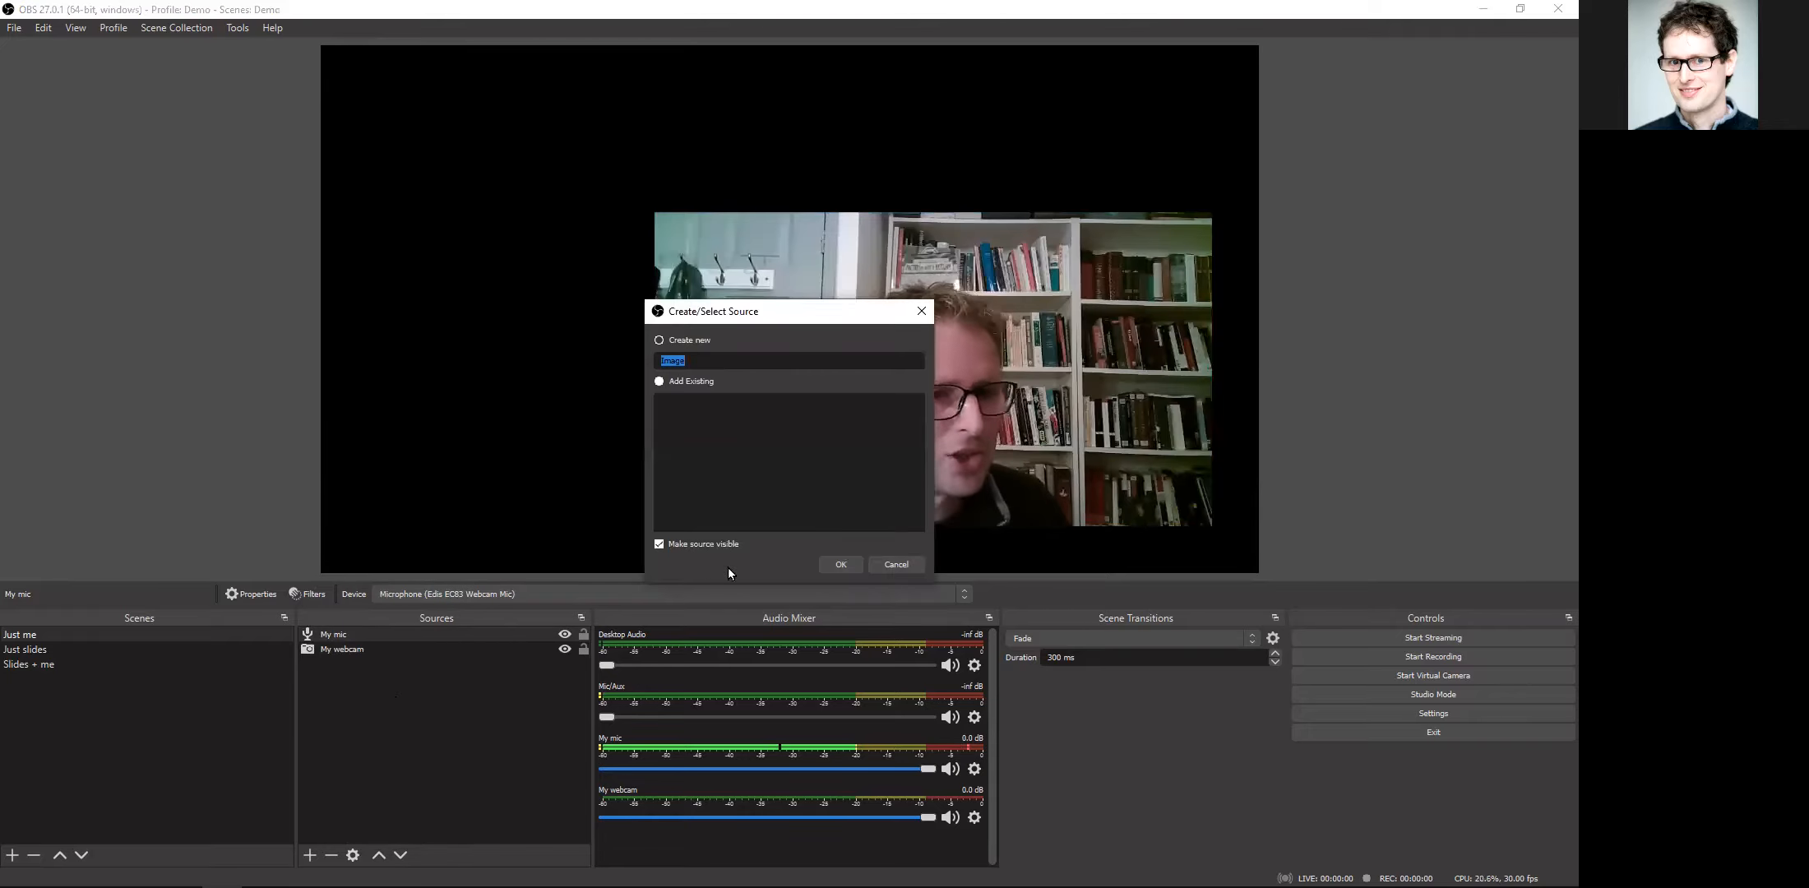
pyautogui.write('school')
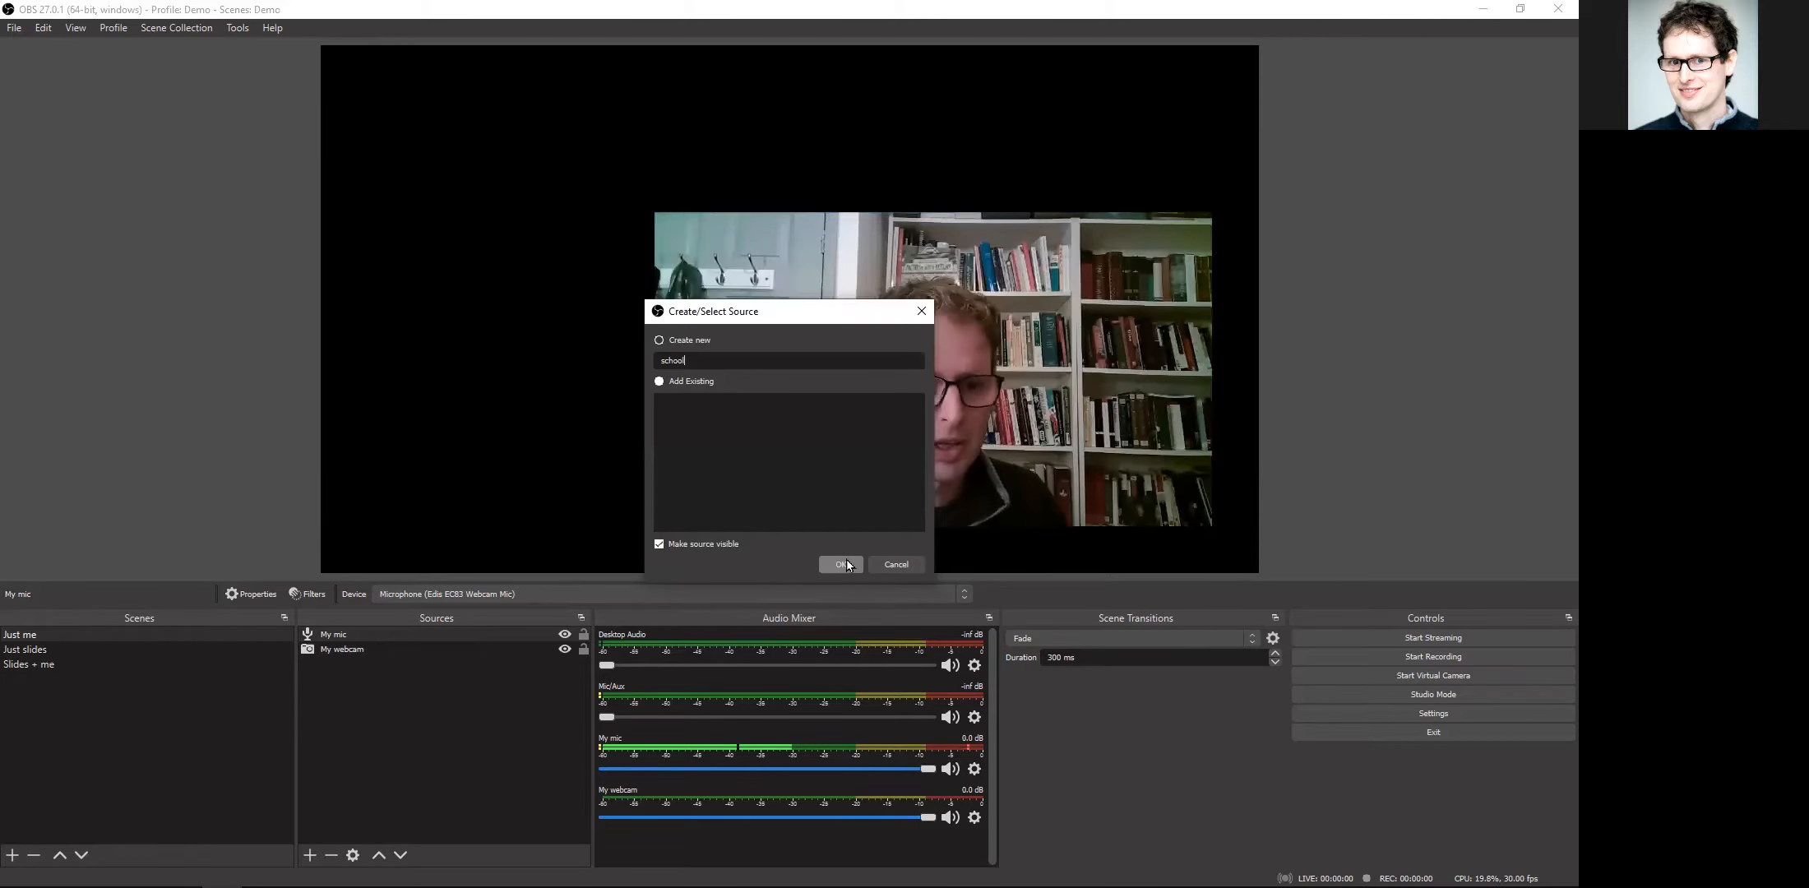
pyautogui.click(842, 562)
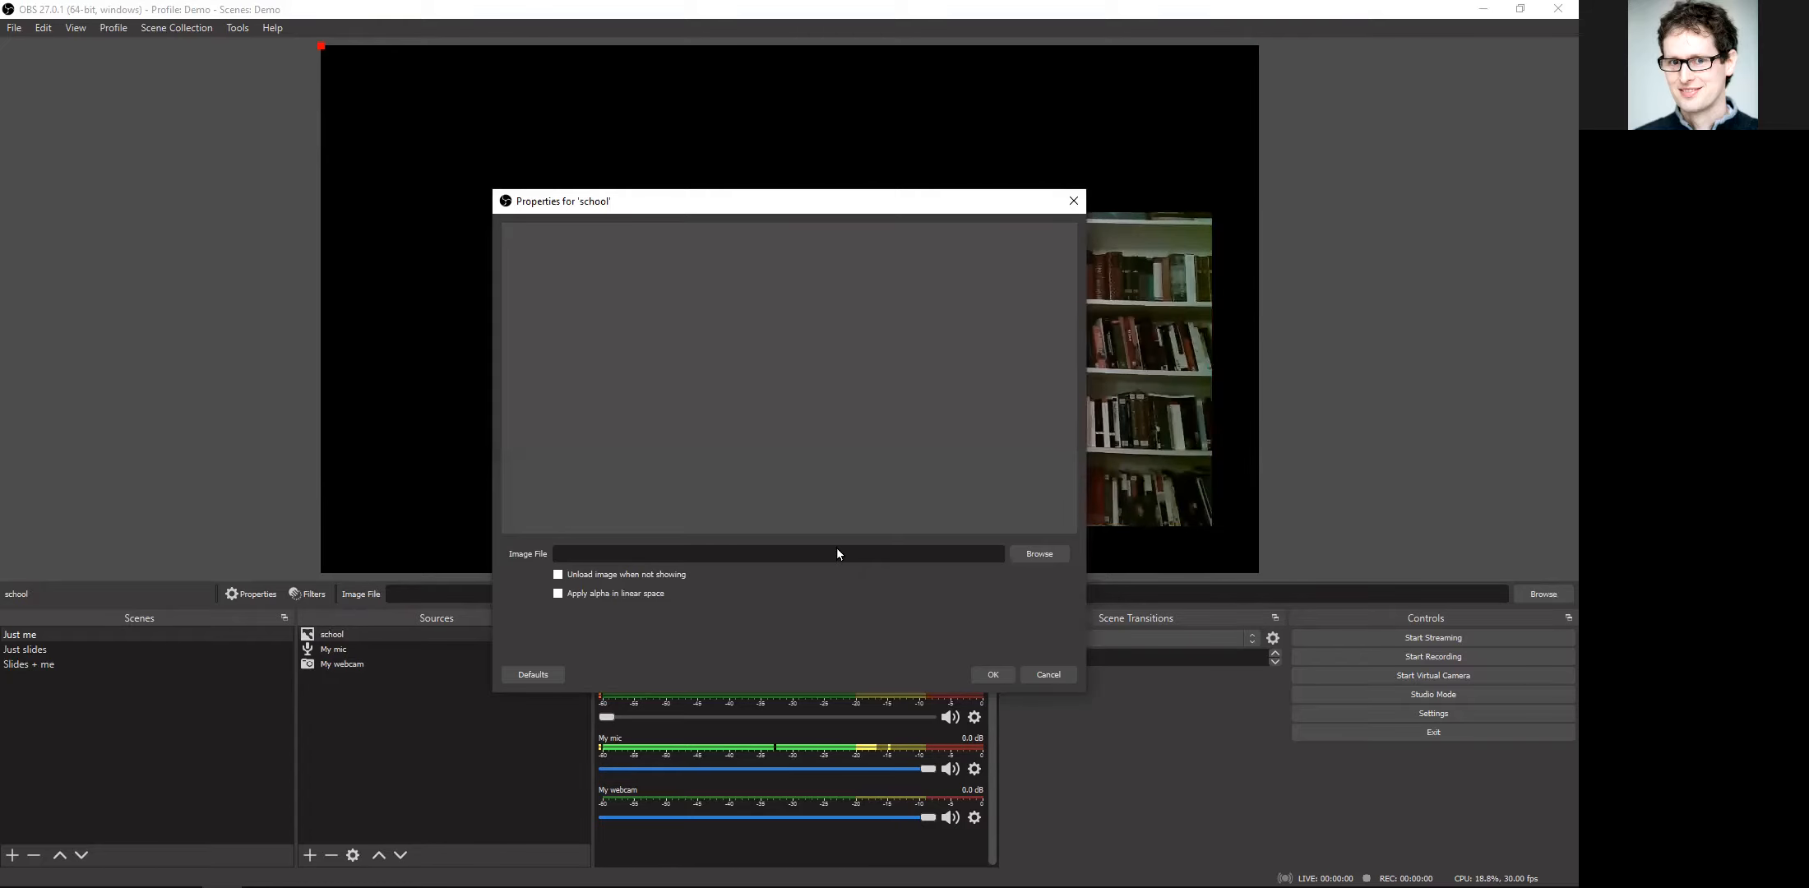
pyautogui.click(1043, 555)
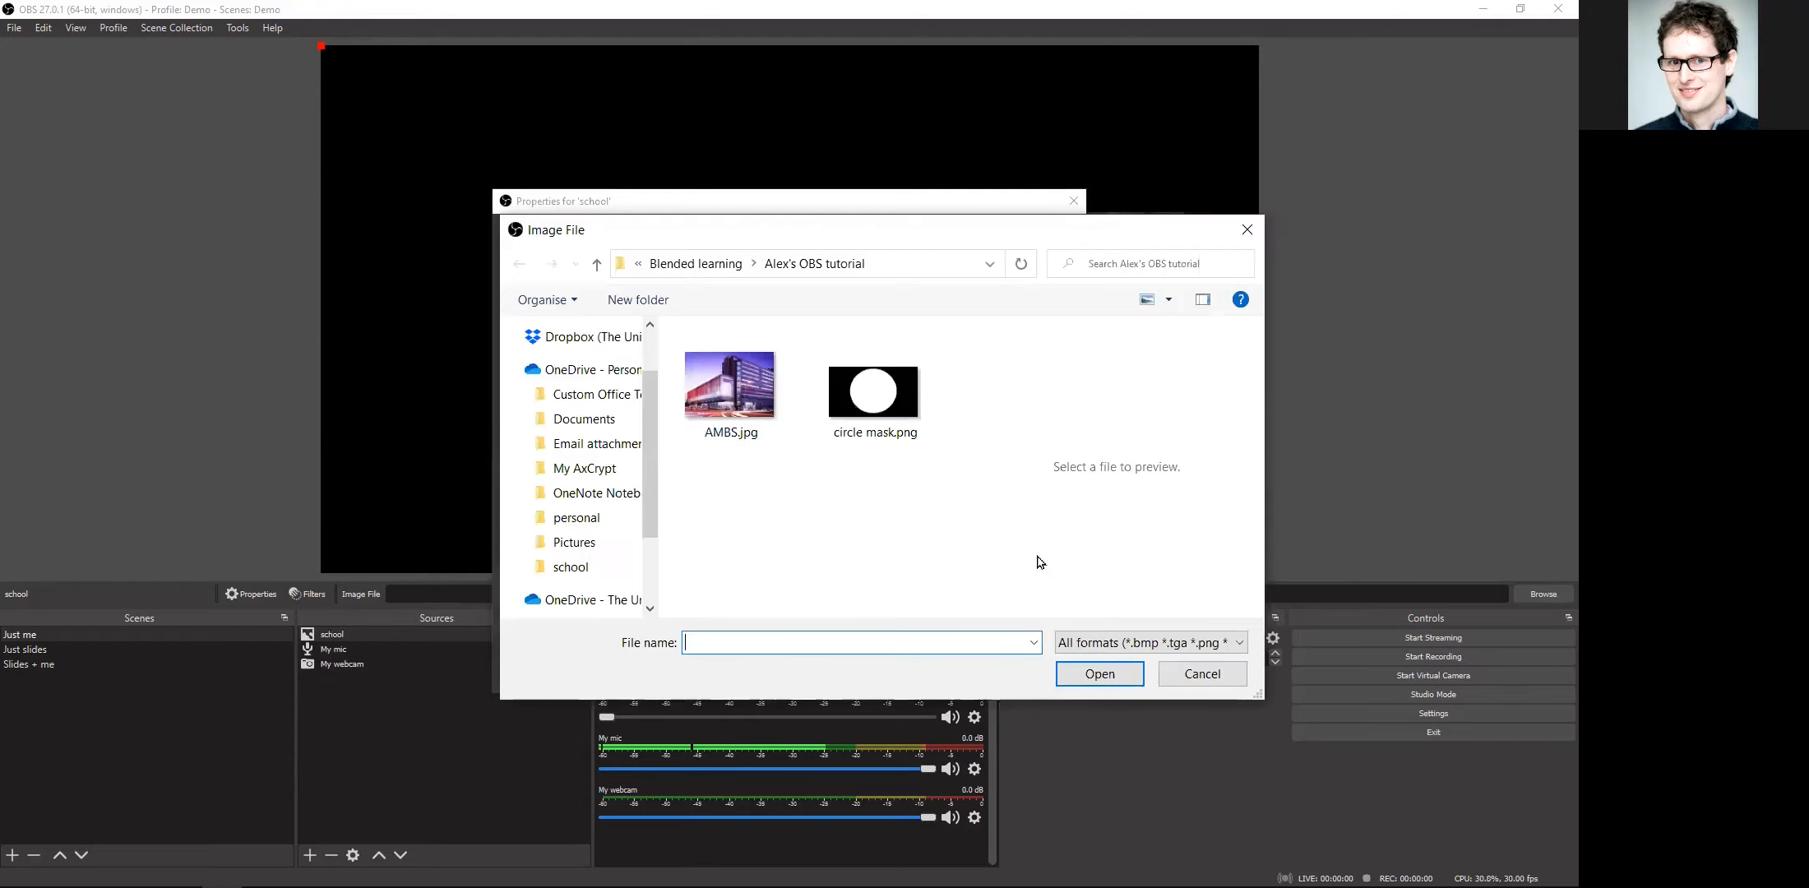
pyautogui.click(748, 403)
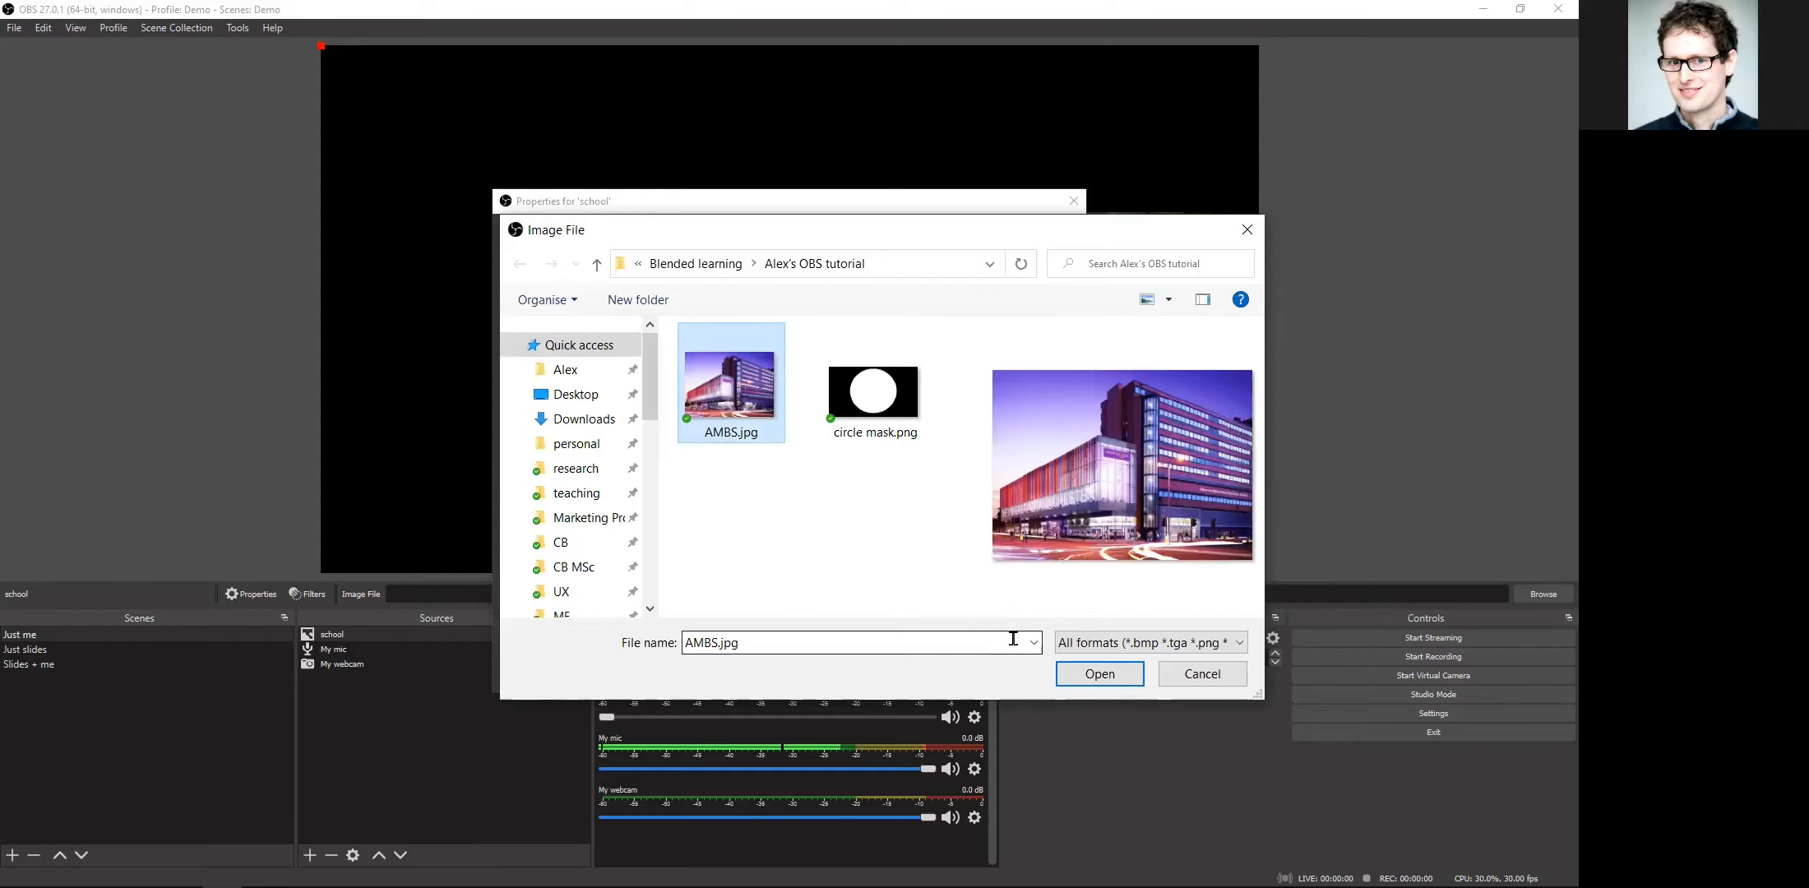
pyautogui.click(1074, 671)
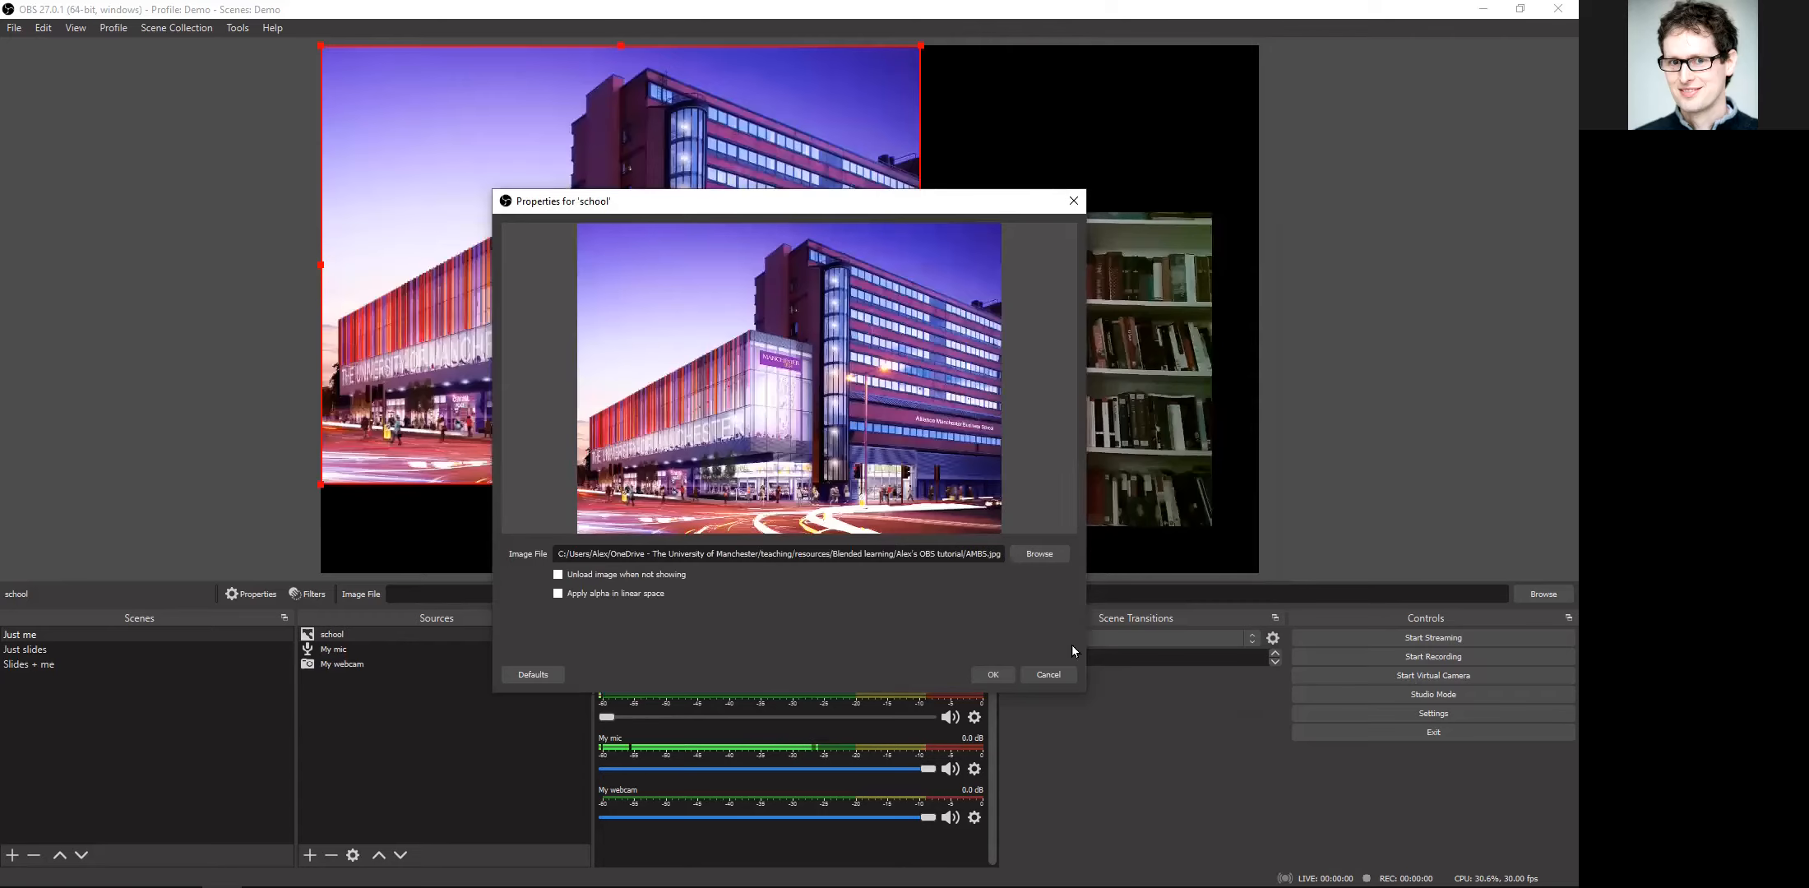
pyautogui.click(994, 675)
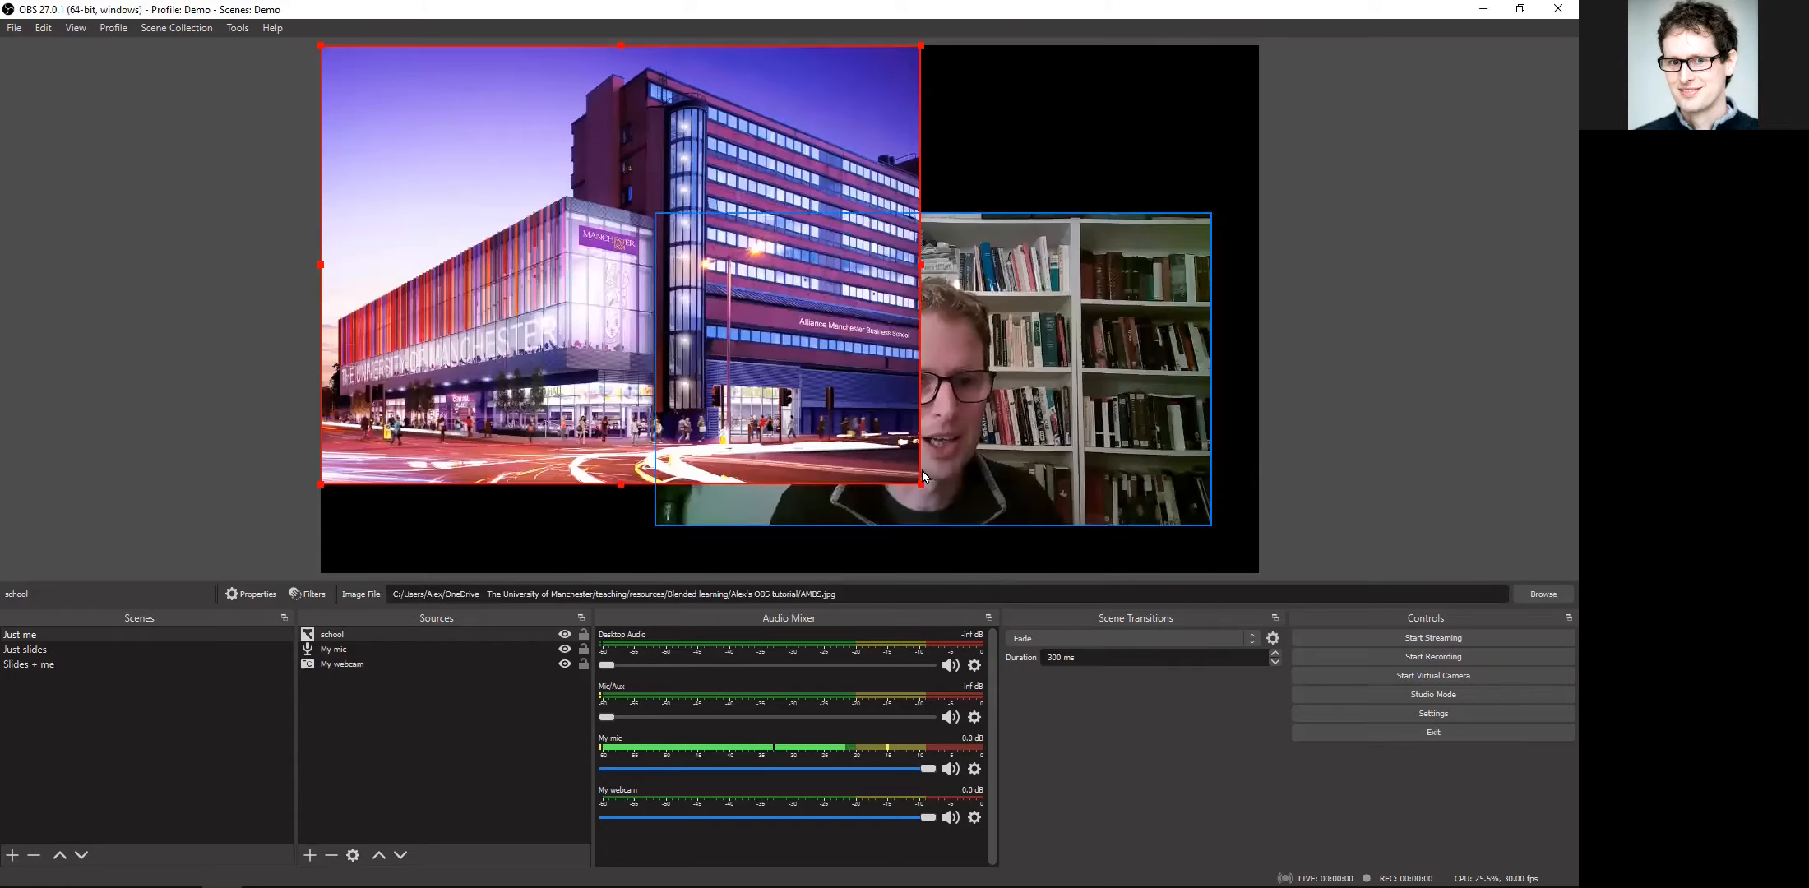
# Step: Shrink the school image to about half the canvas width, keeping it in the canvas's upper left corner, and deselect it
pyautogui.moveTo(923, 486); pyautogui.dragTo(789, 387)
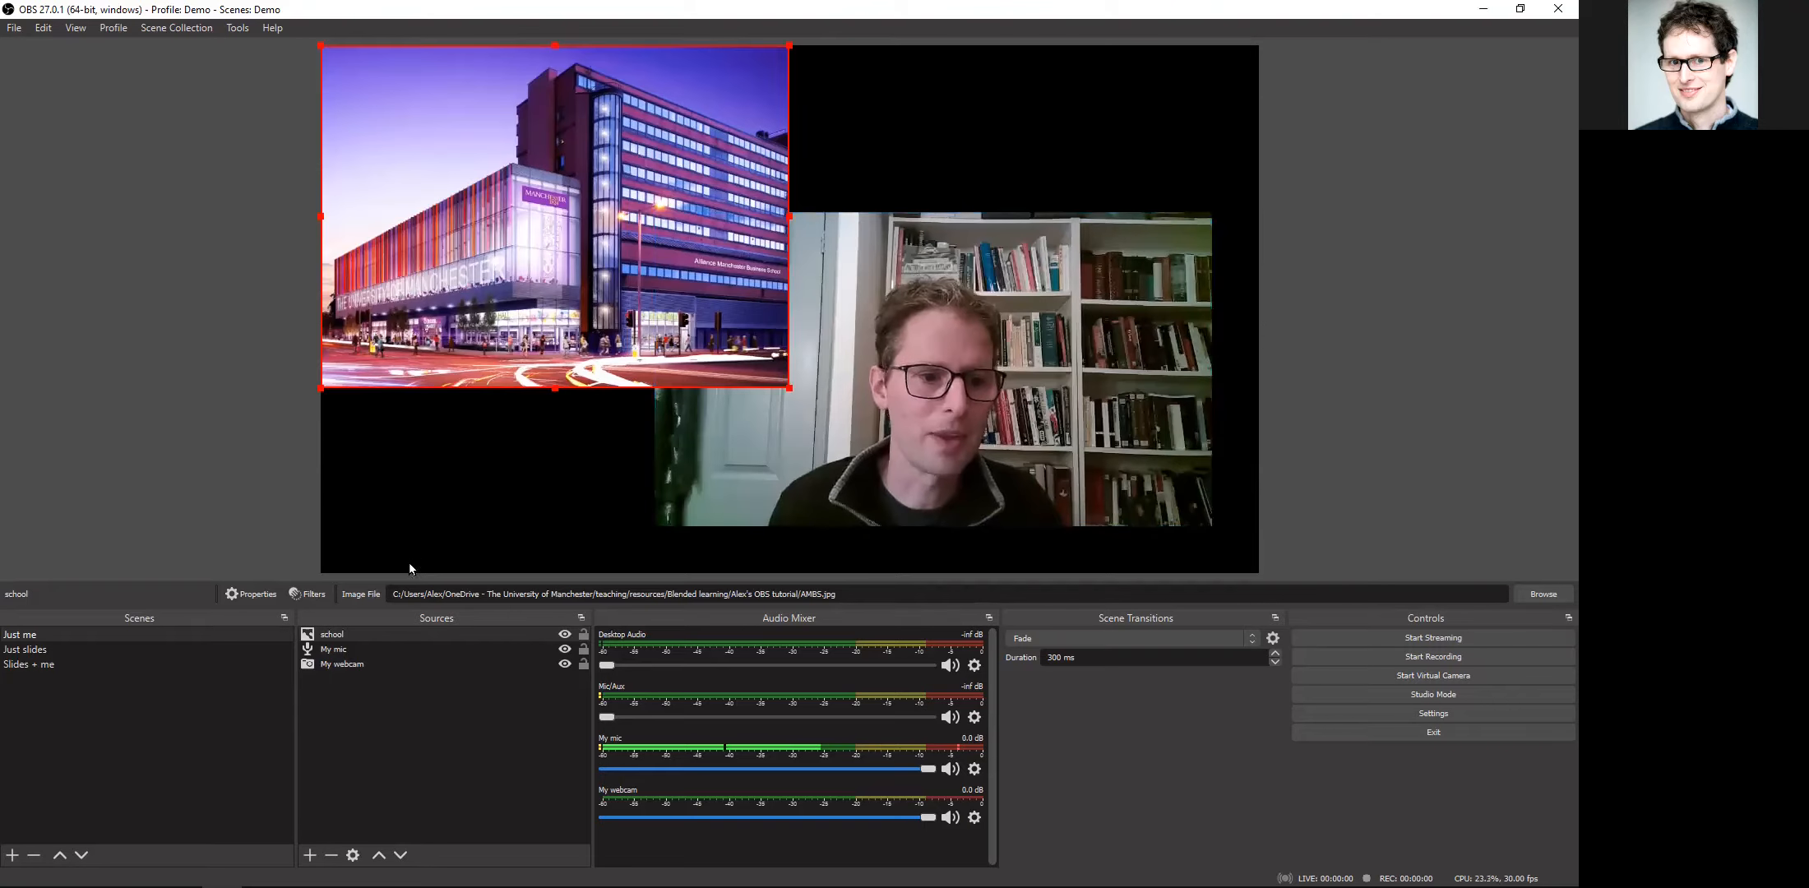
pyautogui.click(388, 714)
pyautogui.click(388, 715)
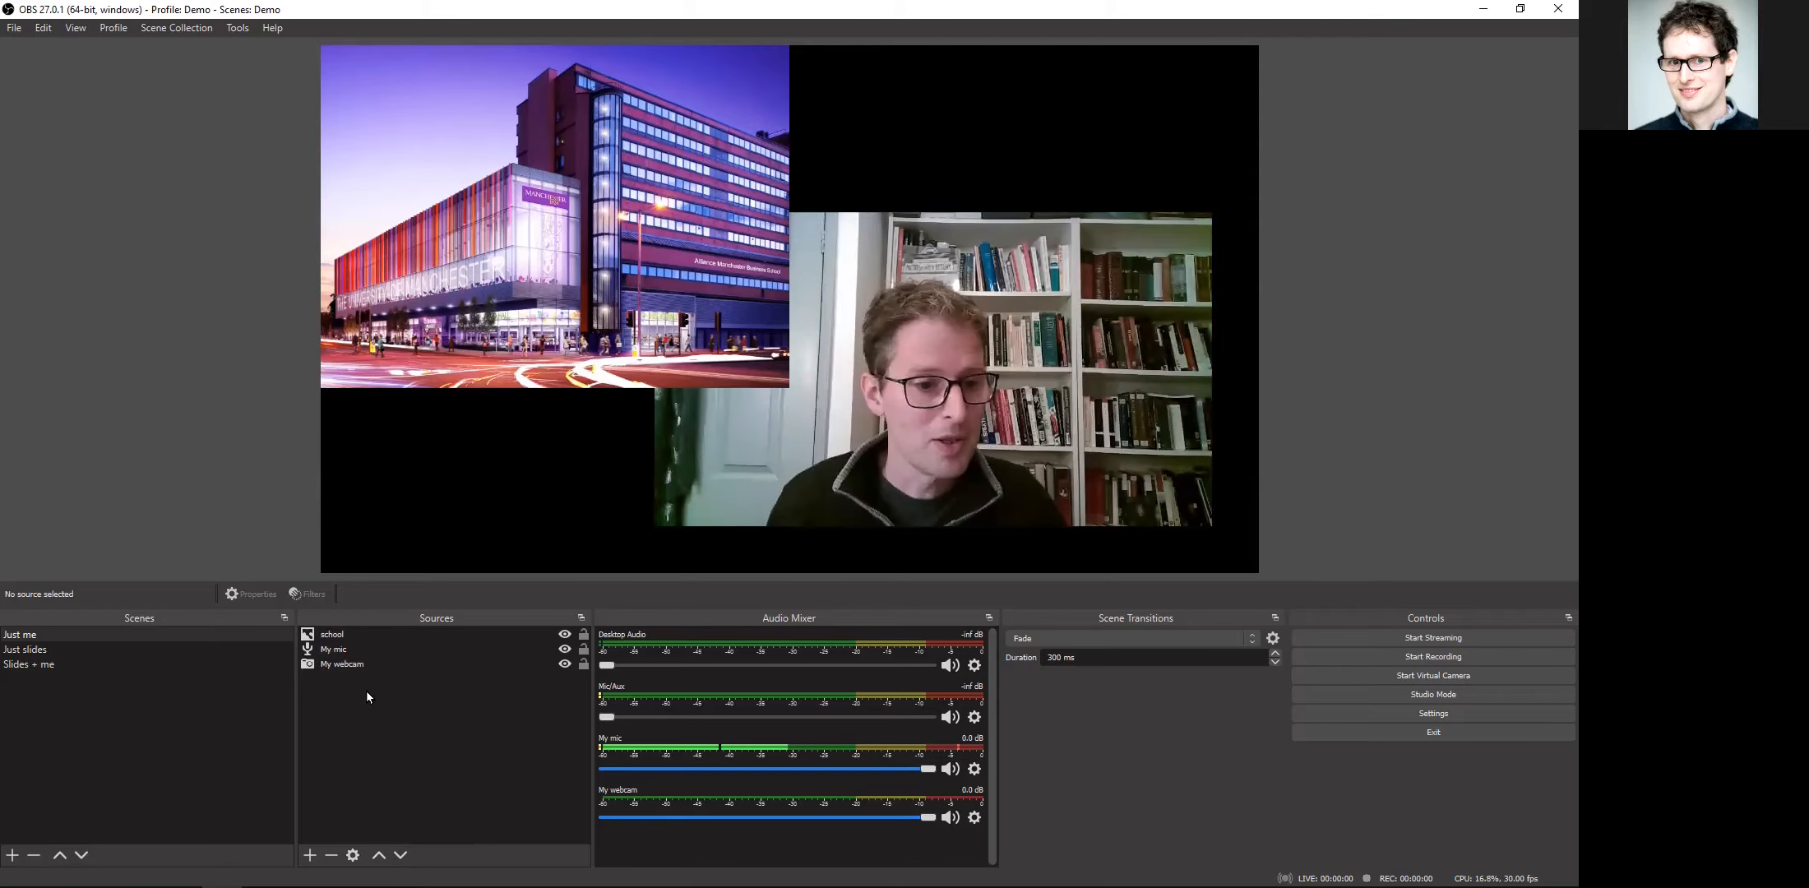
# Step: Move the school source beneath the webcam in the source order and shift the webcam picture slightly down and right on the canvas
pyautogui.click(377, 643)
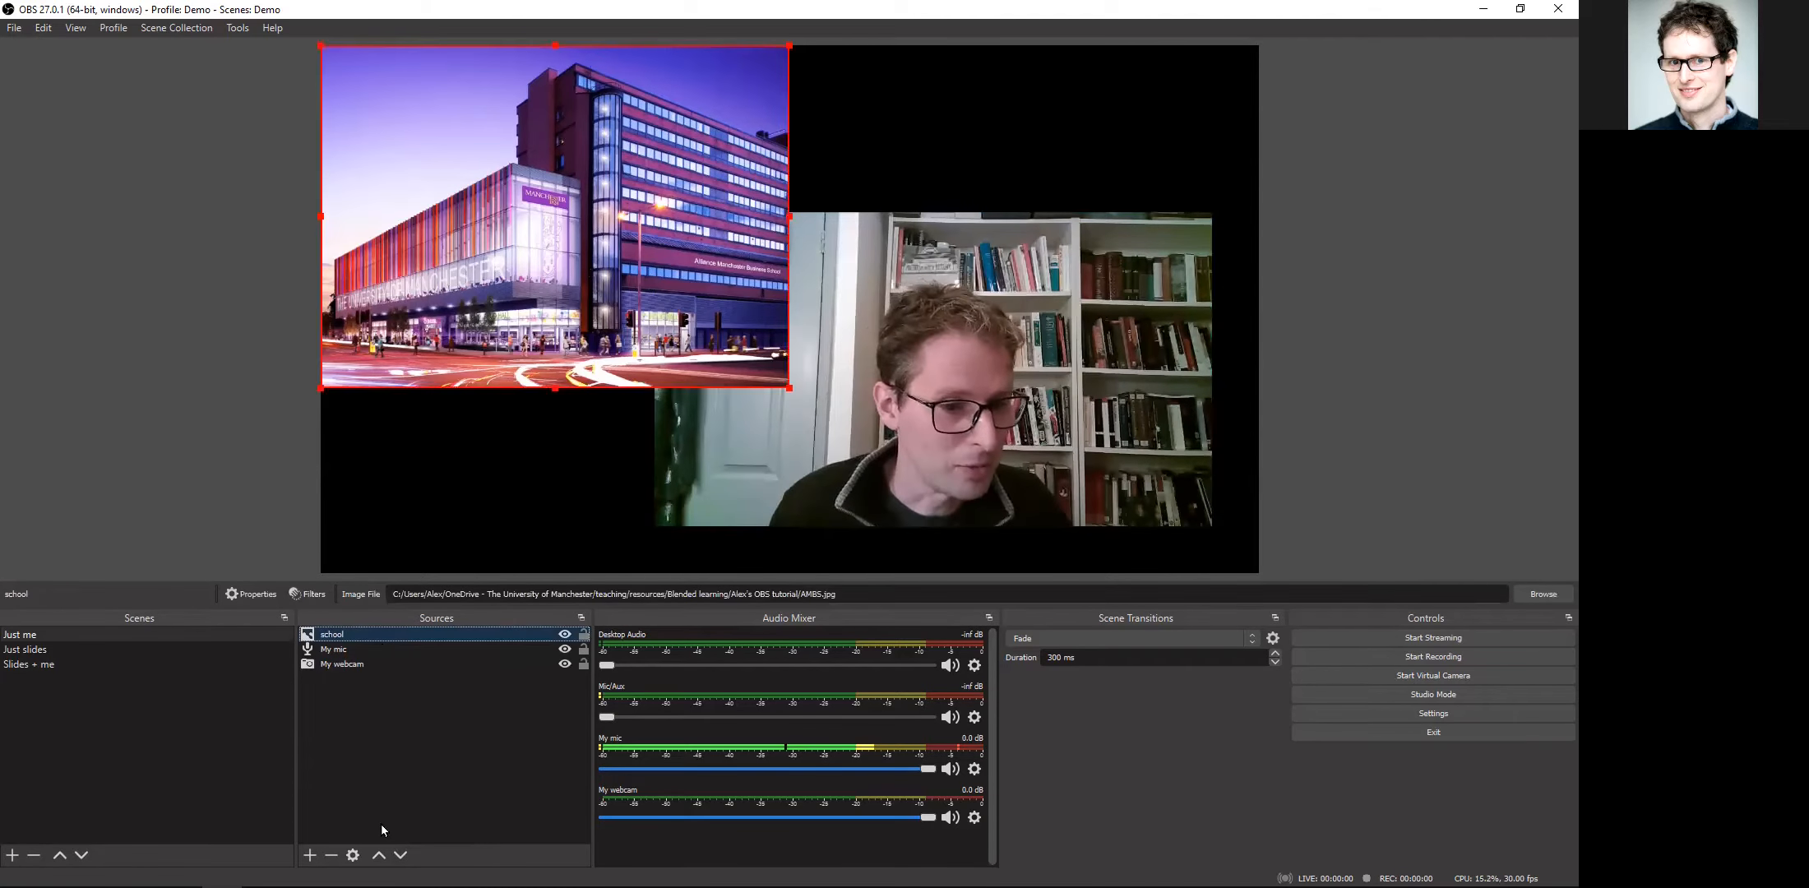
pyautogui.click(401, 855)
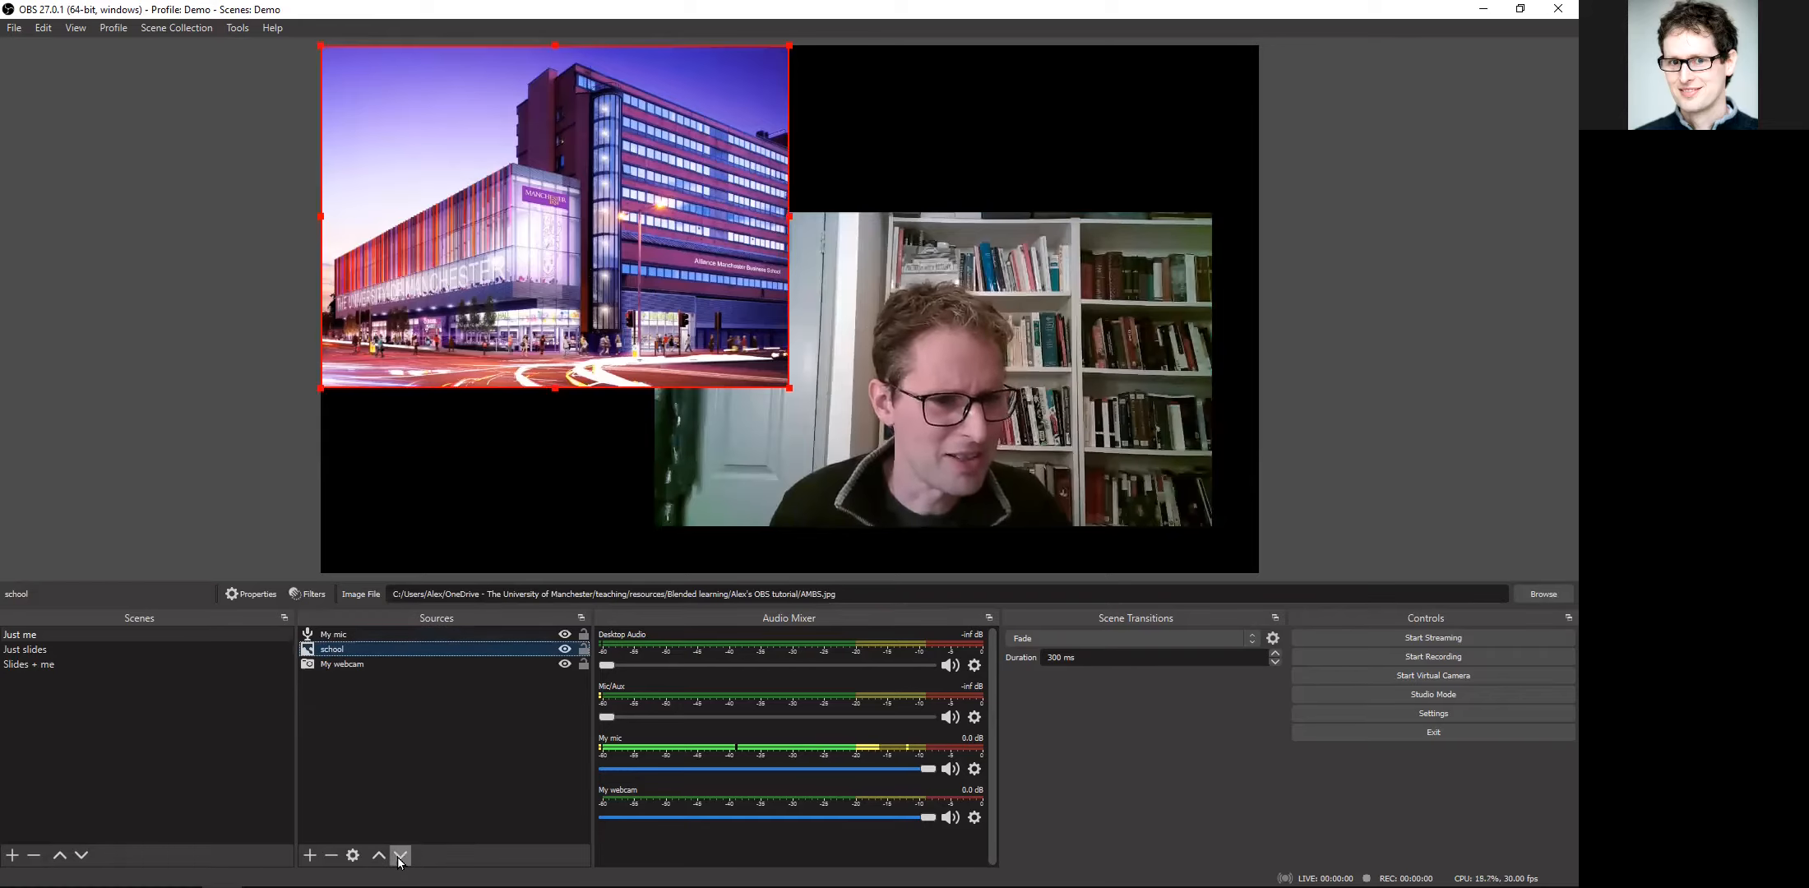
pyautogui.click(400, 855)
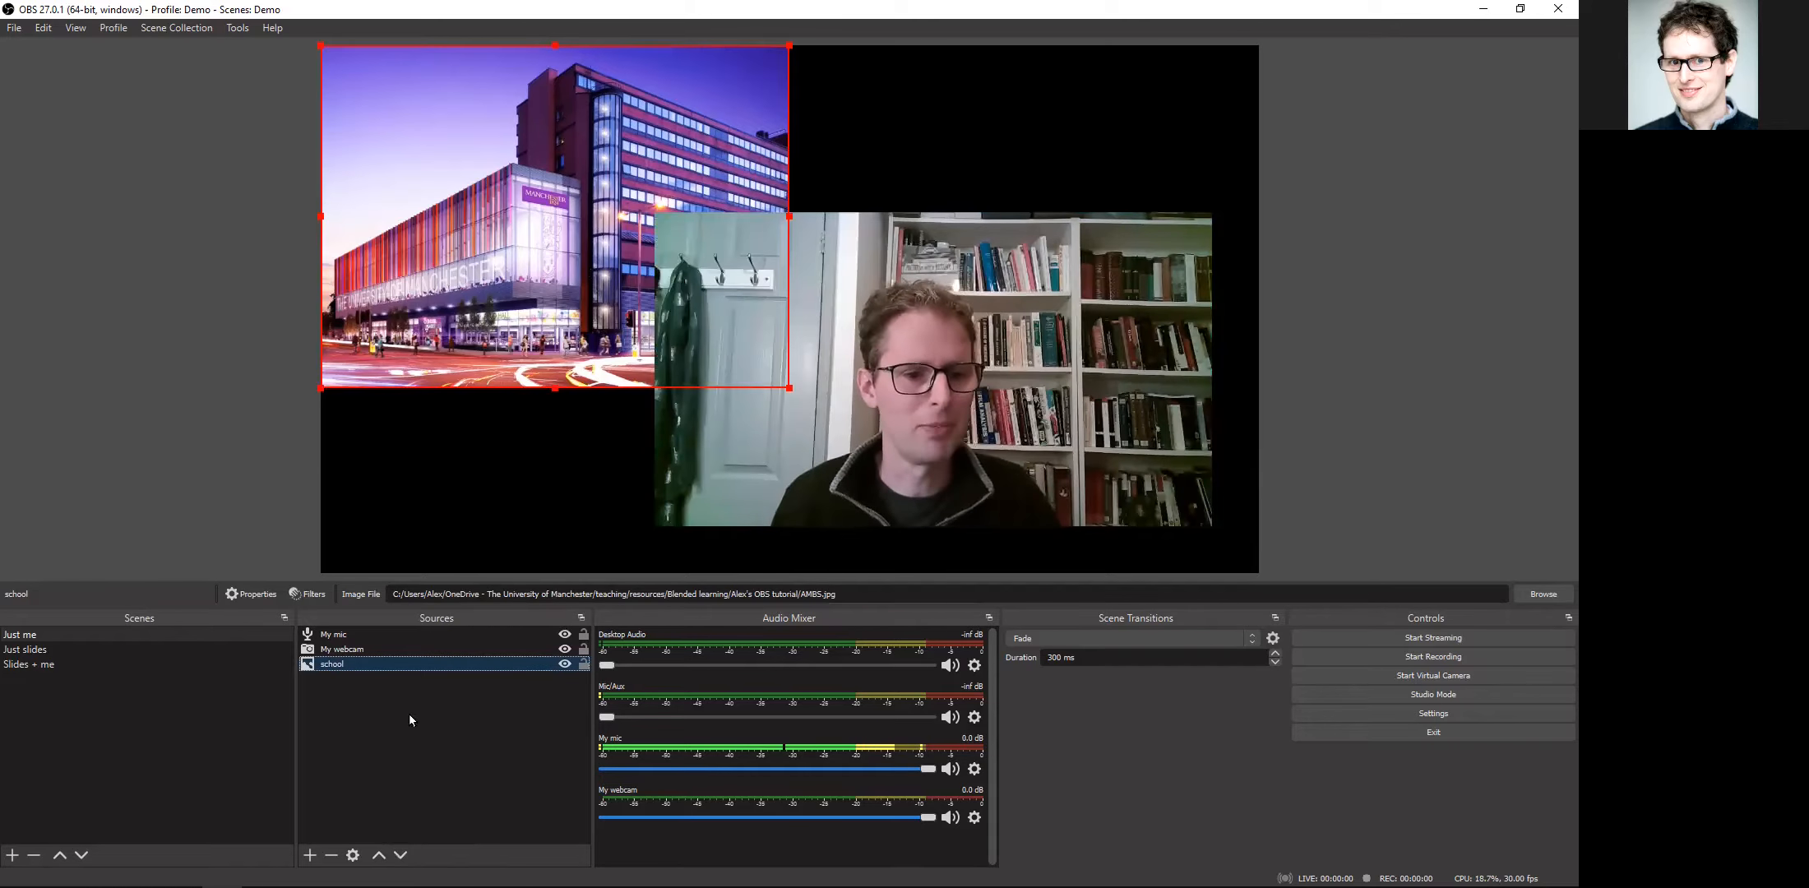
pyautogui.moveTo(777, 314); pyautogui.dragTo(856, 366)
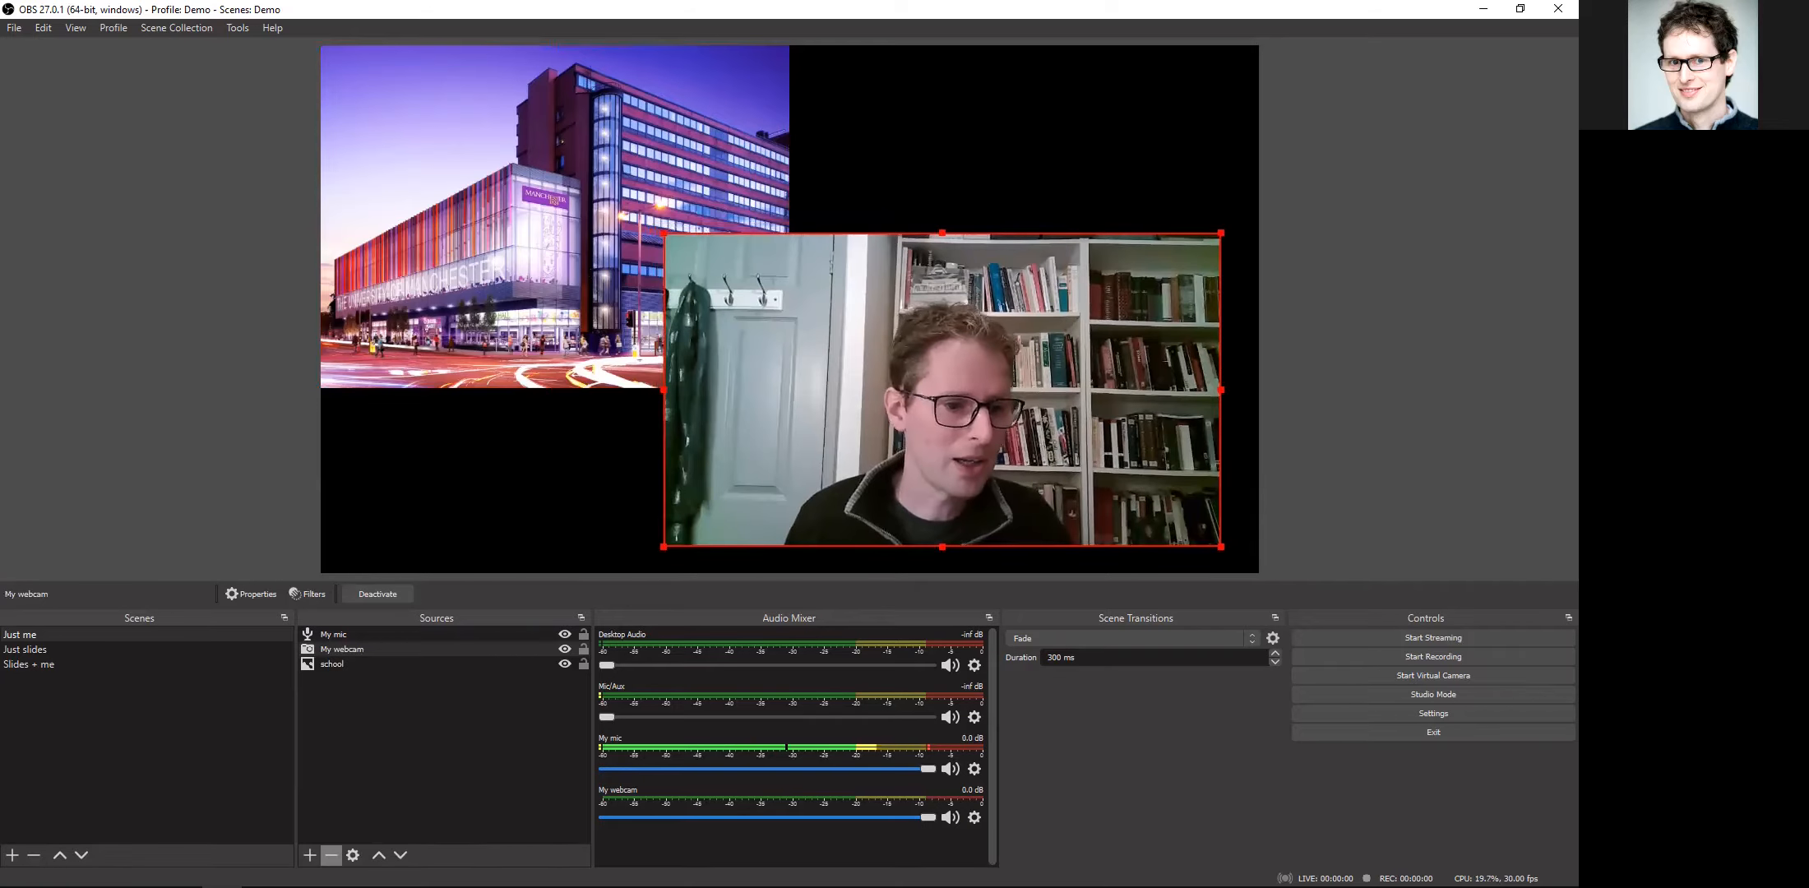
# Step: Add a Text (GDI+) source named "Qs" to the "Just me" scene with the text "Any questions?"
pyautogui.click(309, 855)
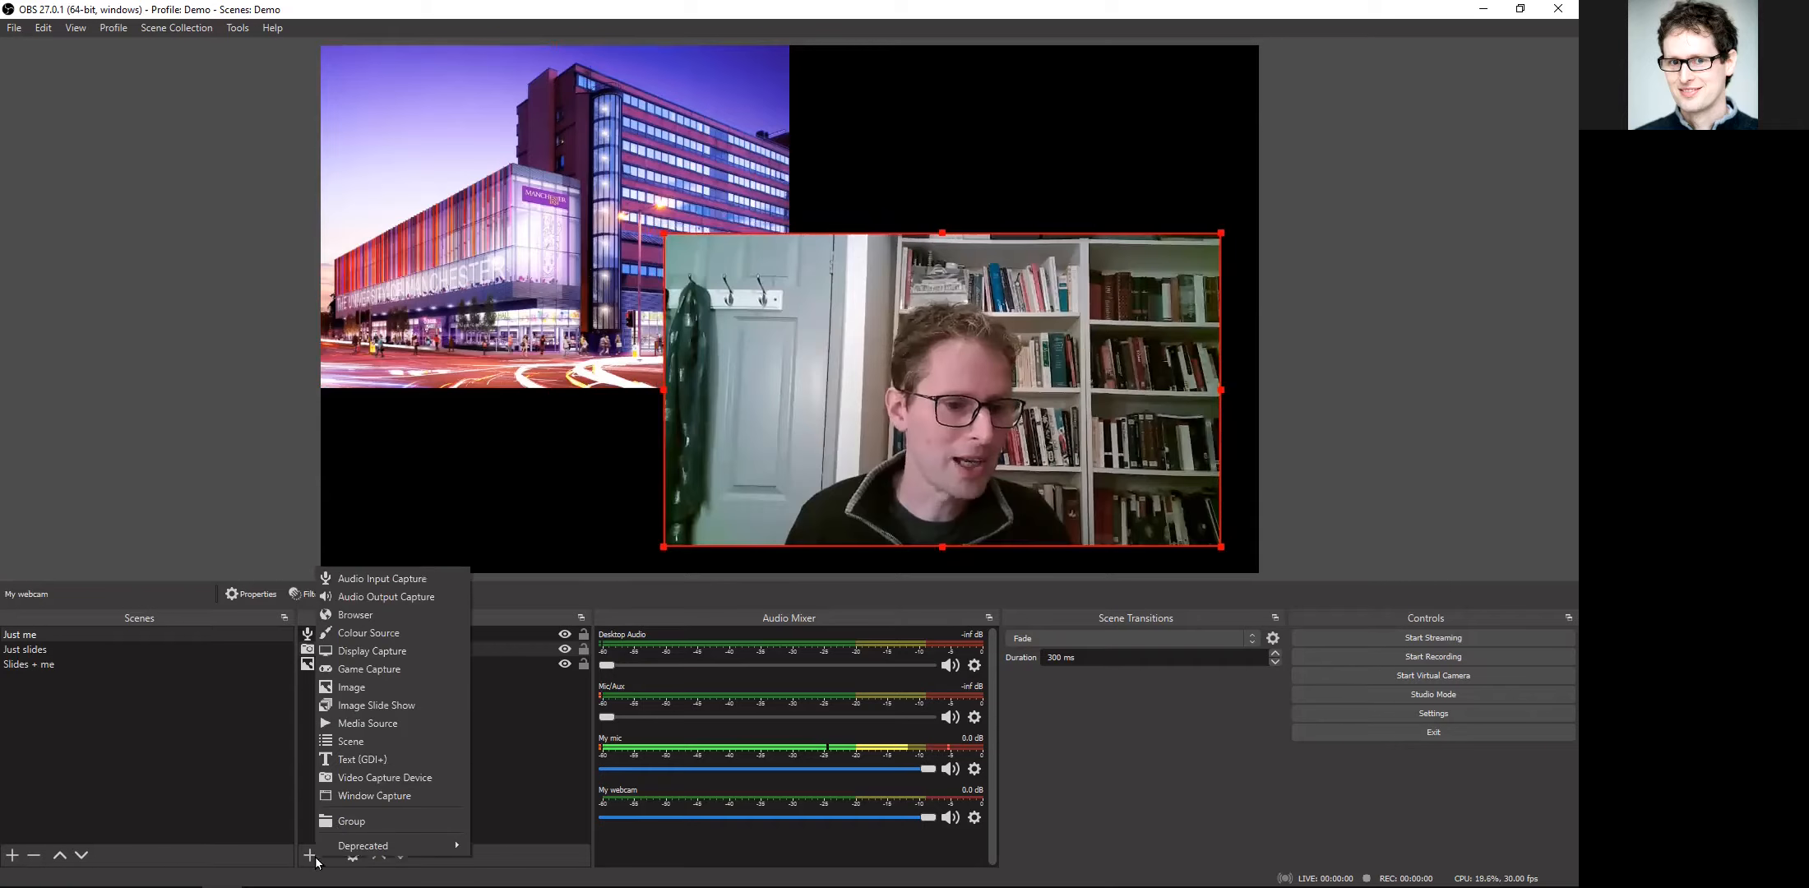
pyautogui.click(400, 765)
pyautogui.write('Qs')
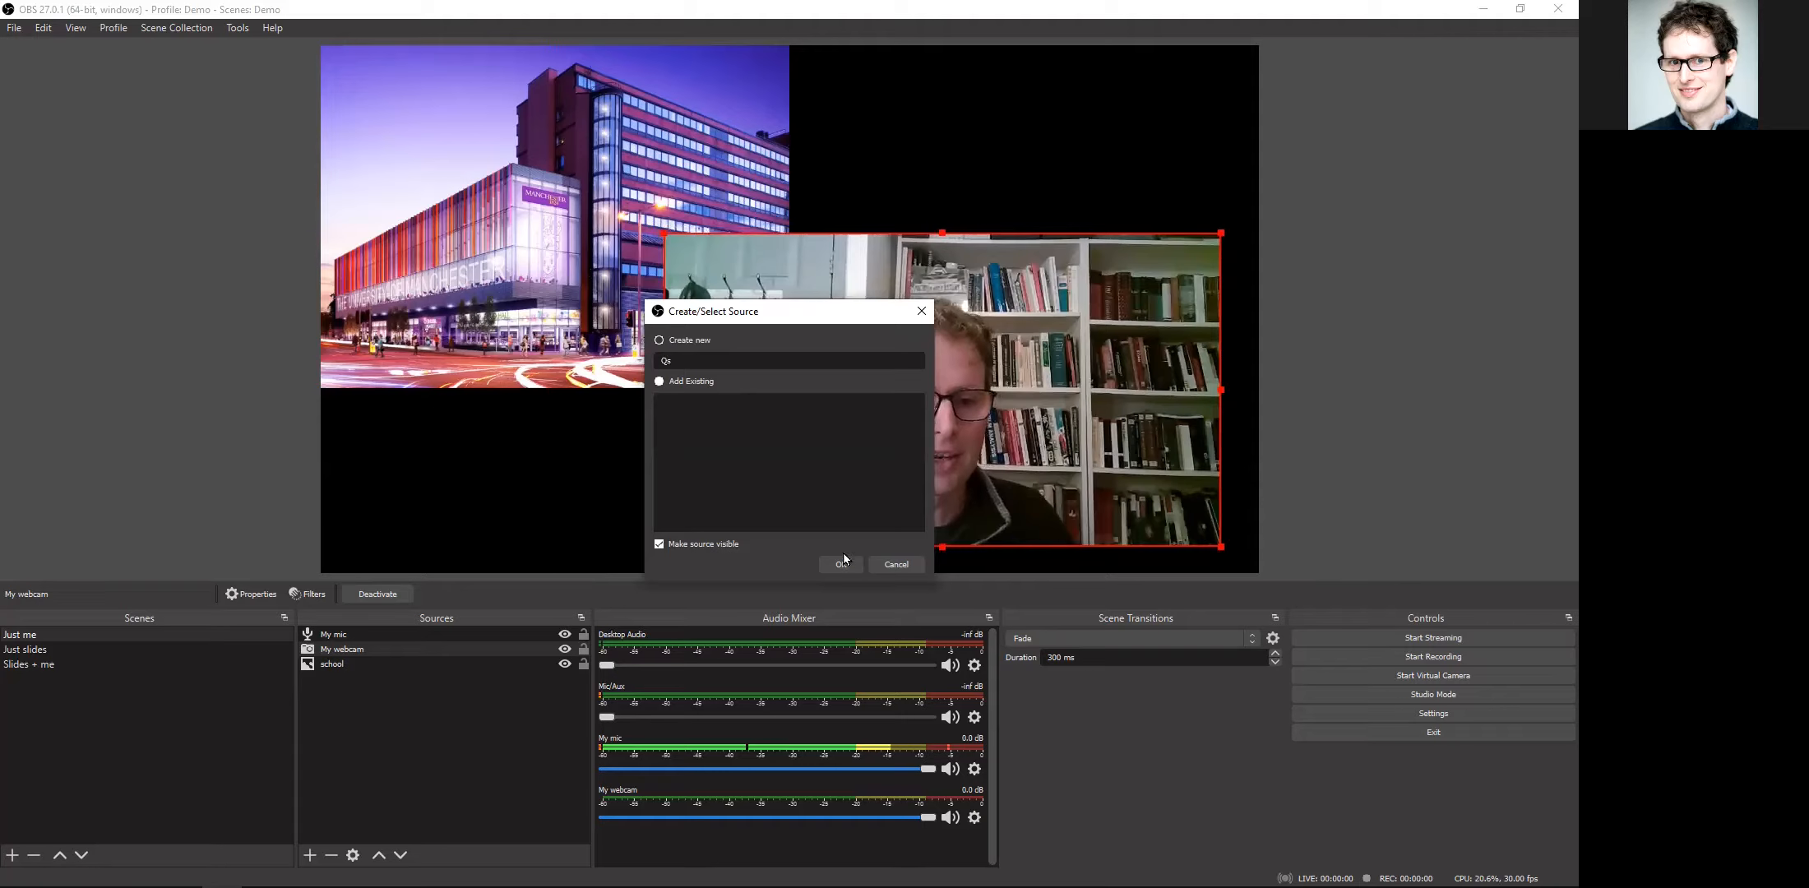
pyautogui.click(839, 559)
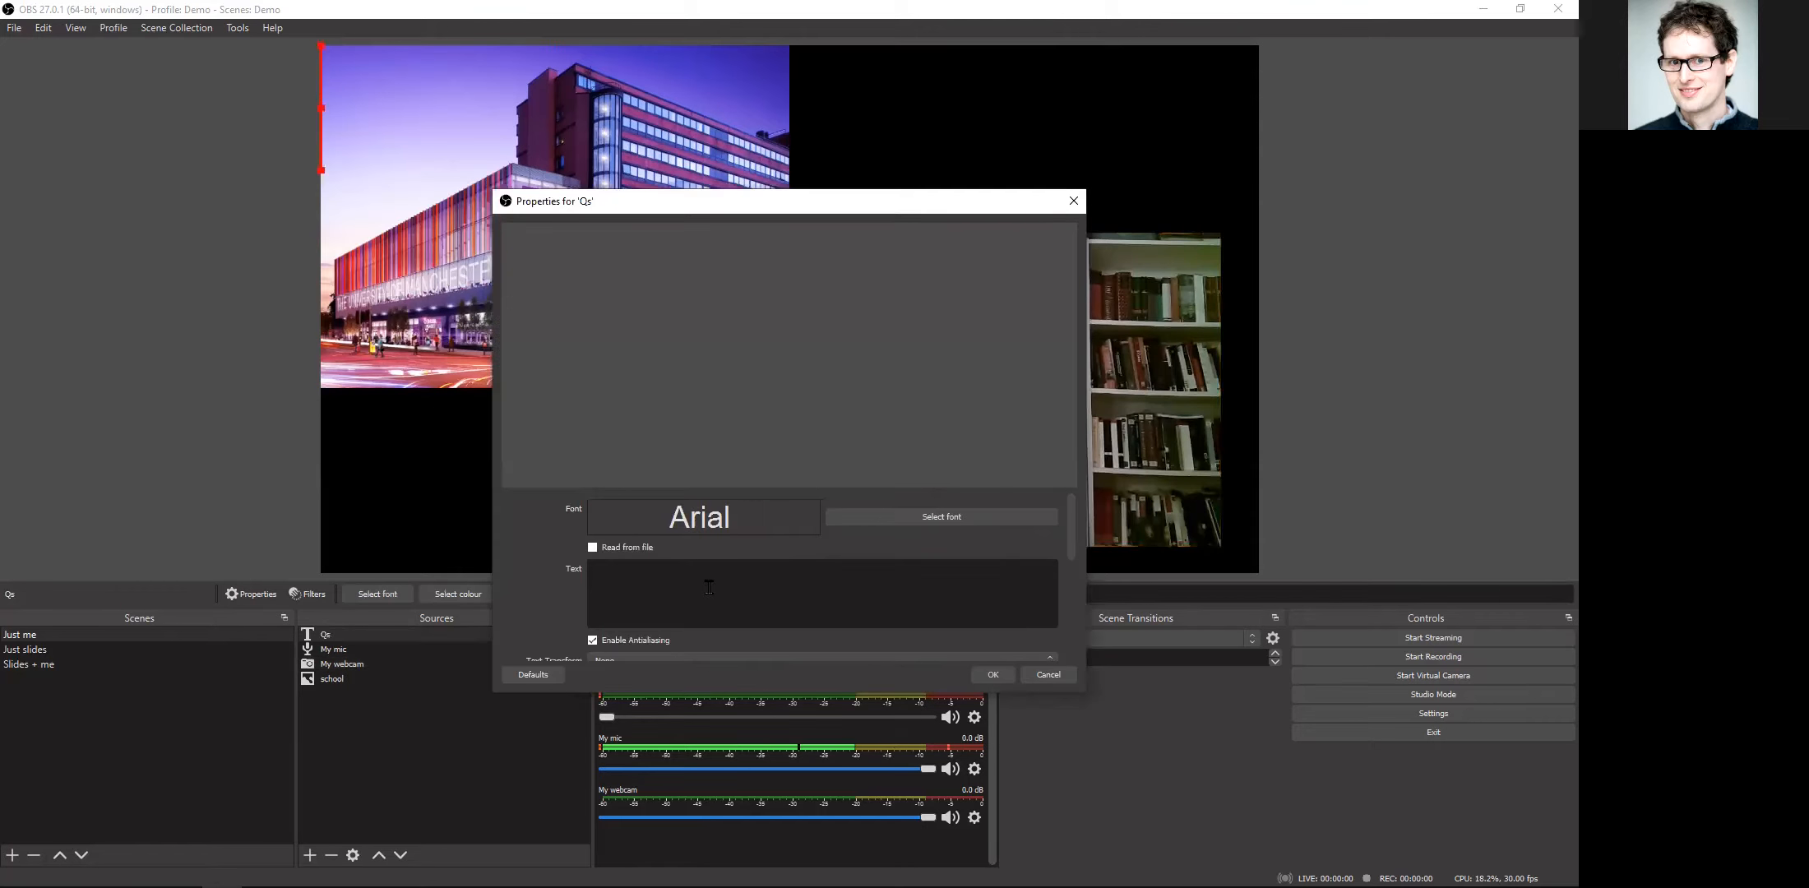
pyautogui.write('Any')
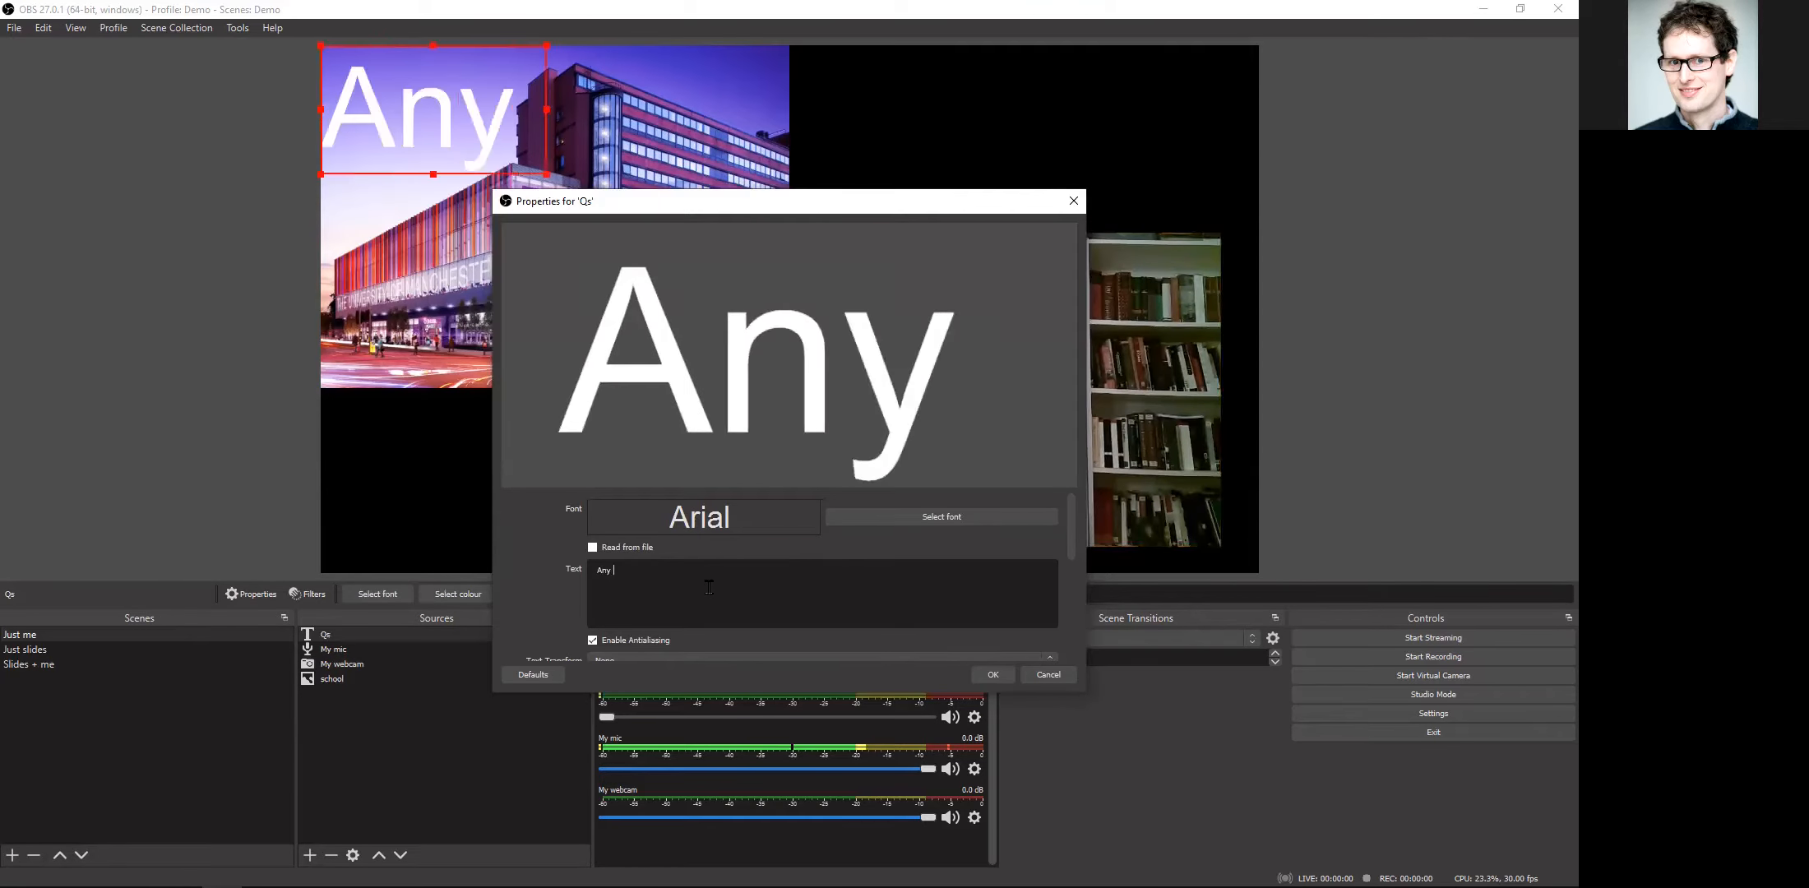
pyautogui.write(' questions?')
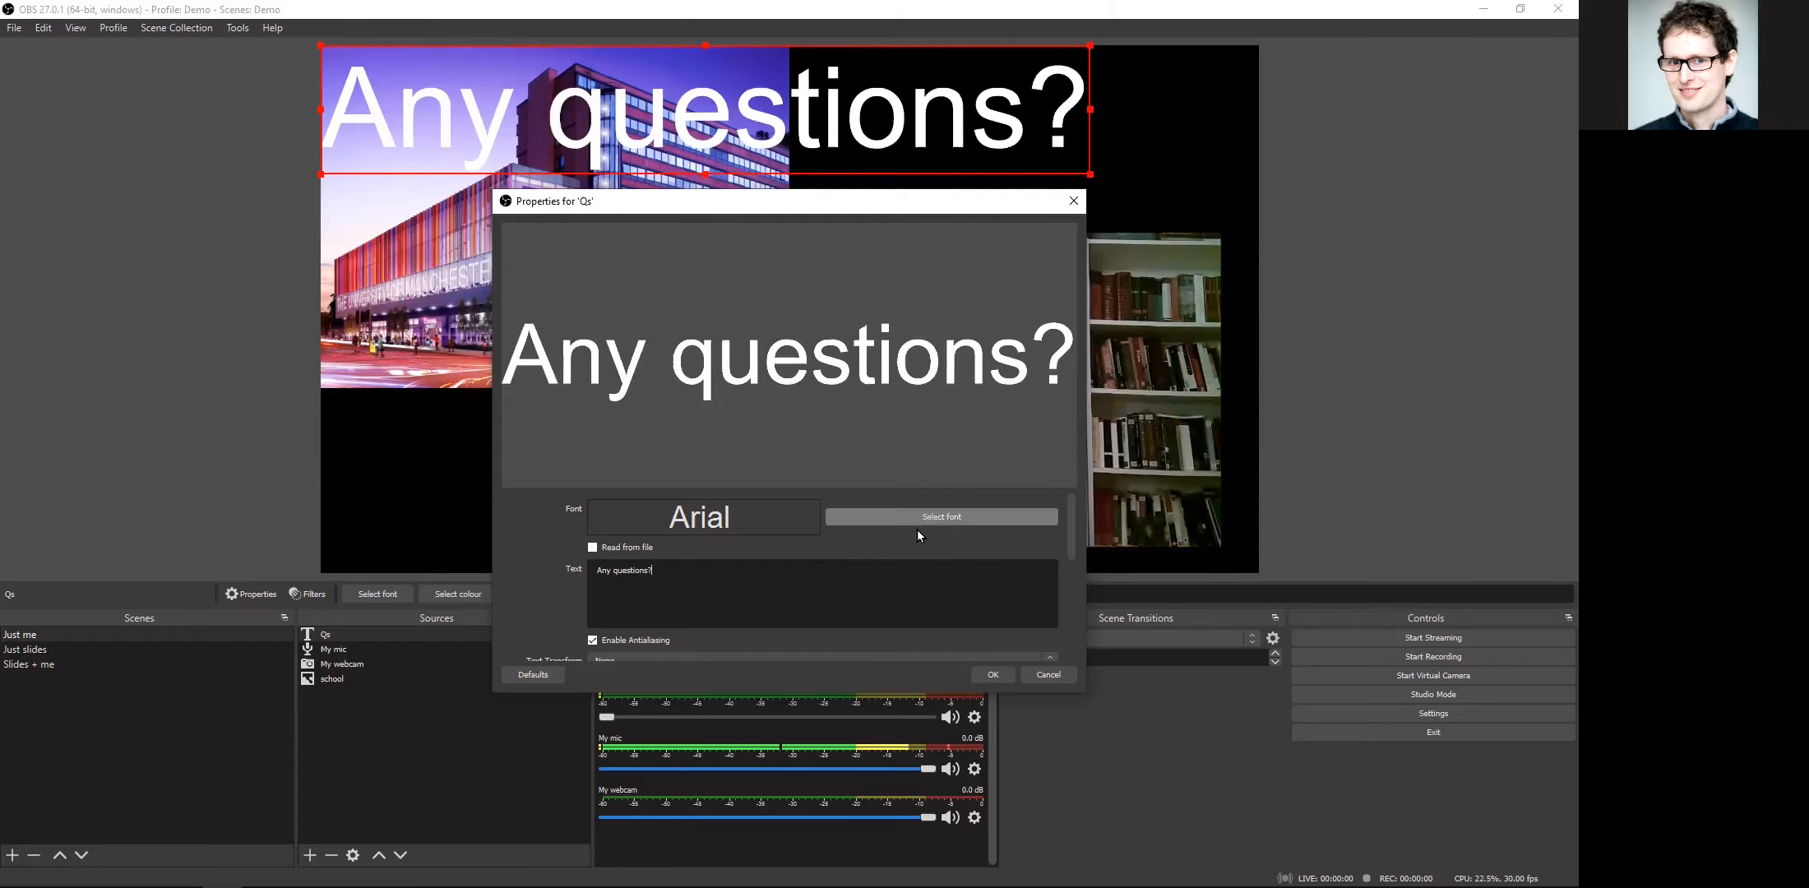
pyautogui.scroll(-5, 916, 530)
pyautogui.scroll(-1, 763, 600)
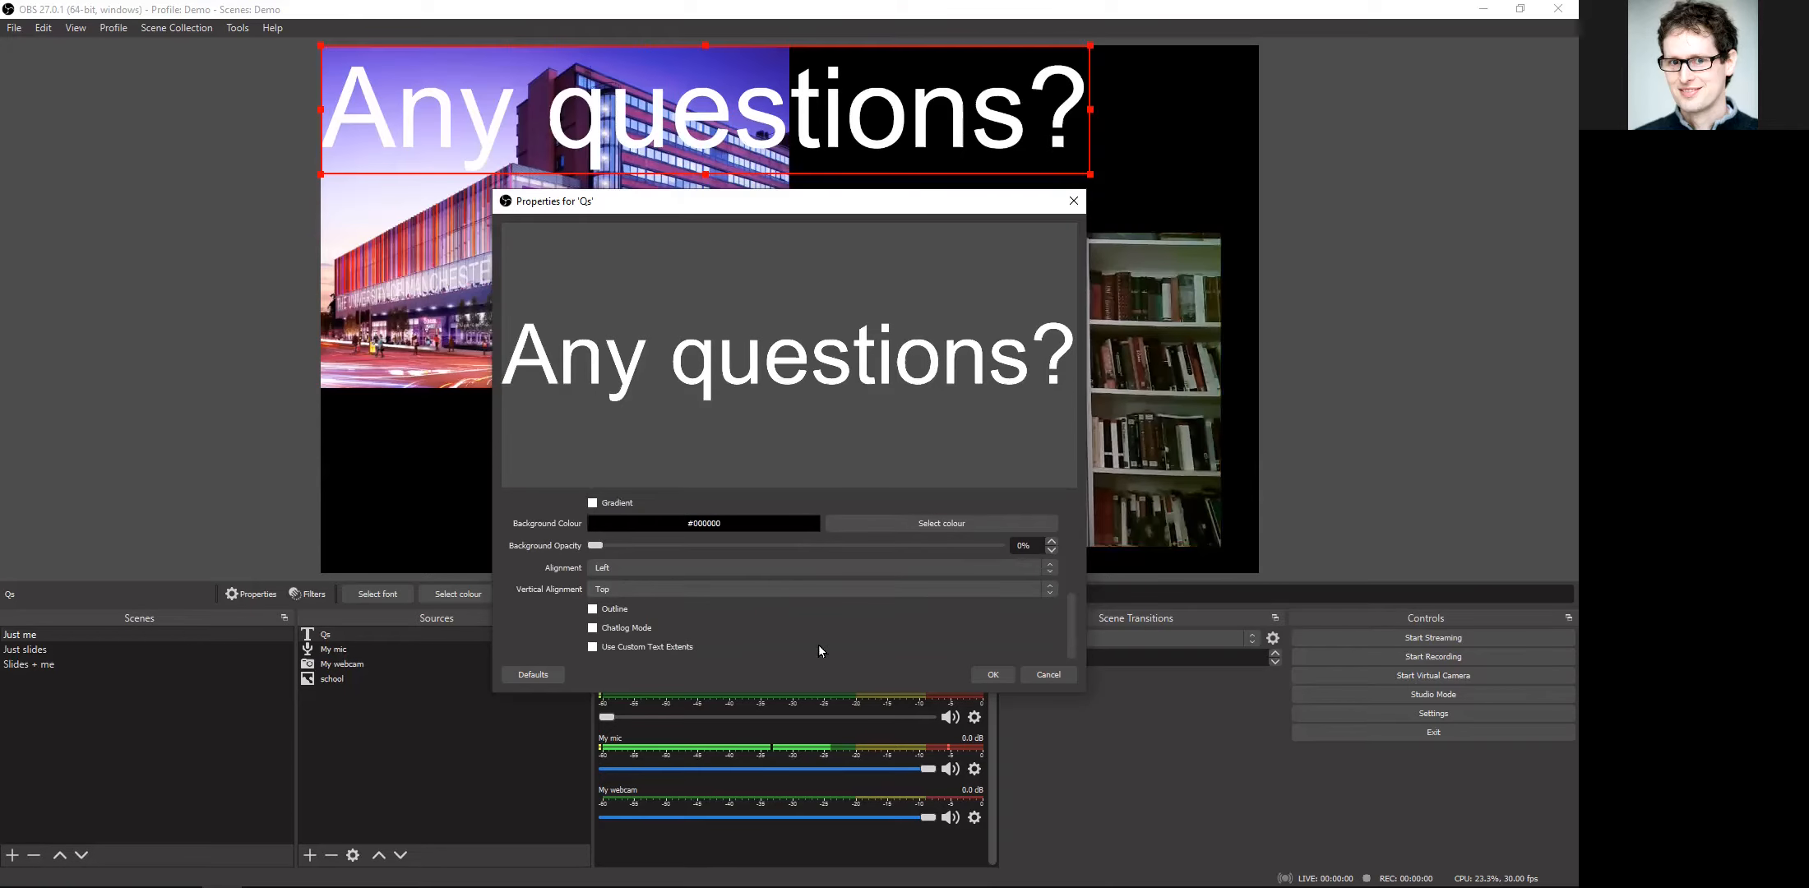
pyautogui.click(991, 674)
# Step: Shrink the "Any questions?" text to about a third of the canvas width, place it above the webcam picture, and deselect it
pyautogui.moveTo(1091, 170); pyautogui.dragTo(623, 97)
pyautogui.moveTo(495, 77); pyautogui.dragTo(1225, 161)
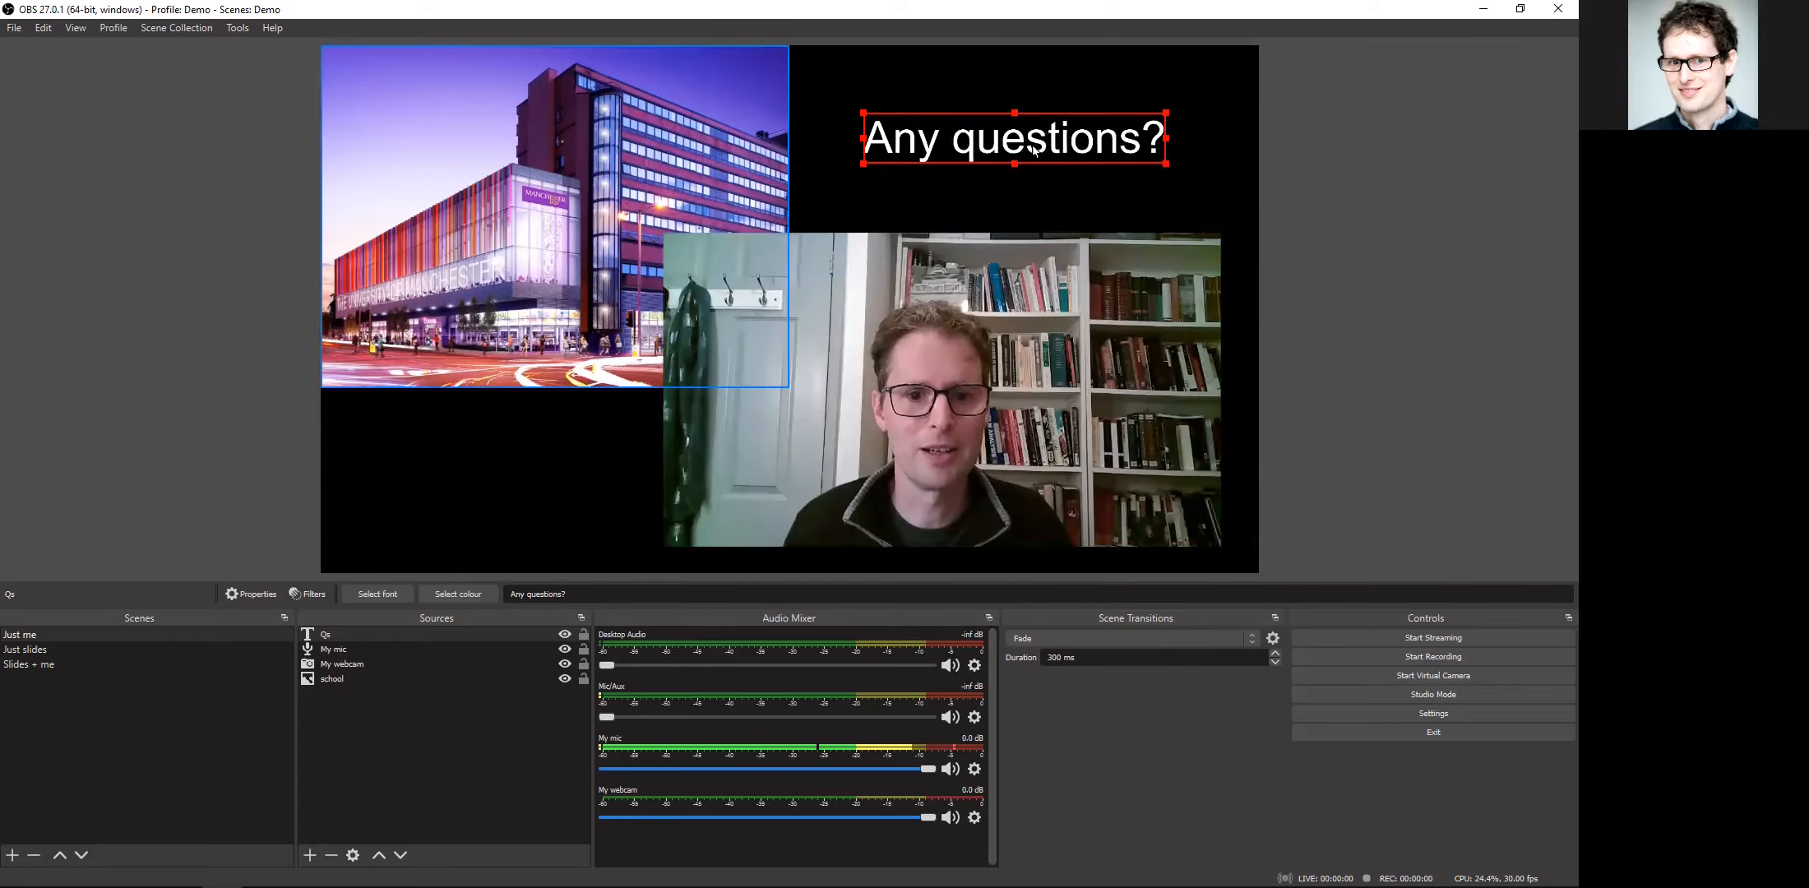
pyautogui.click(1384, 302)
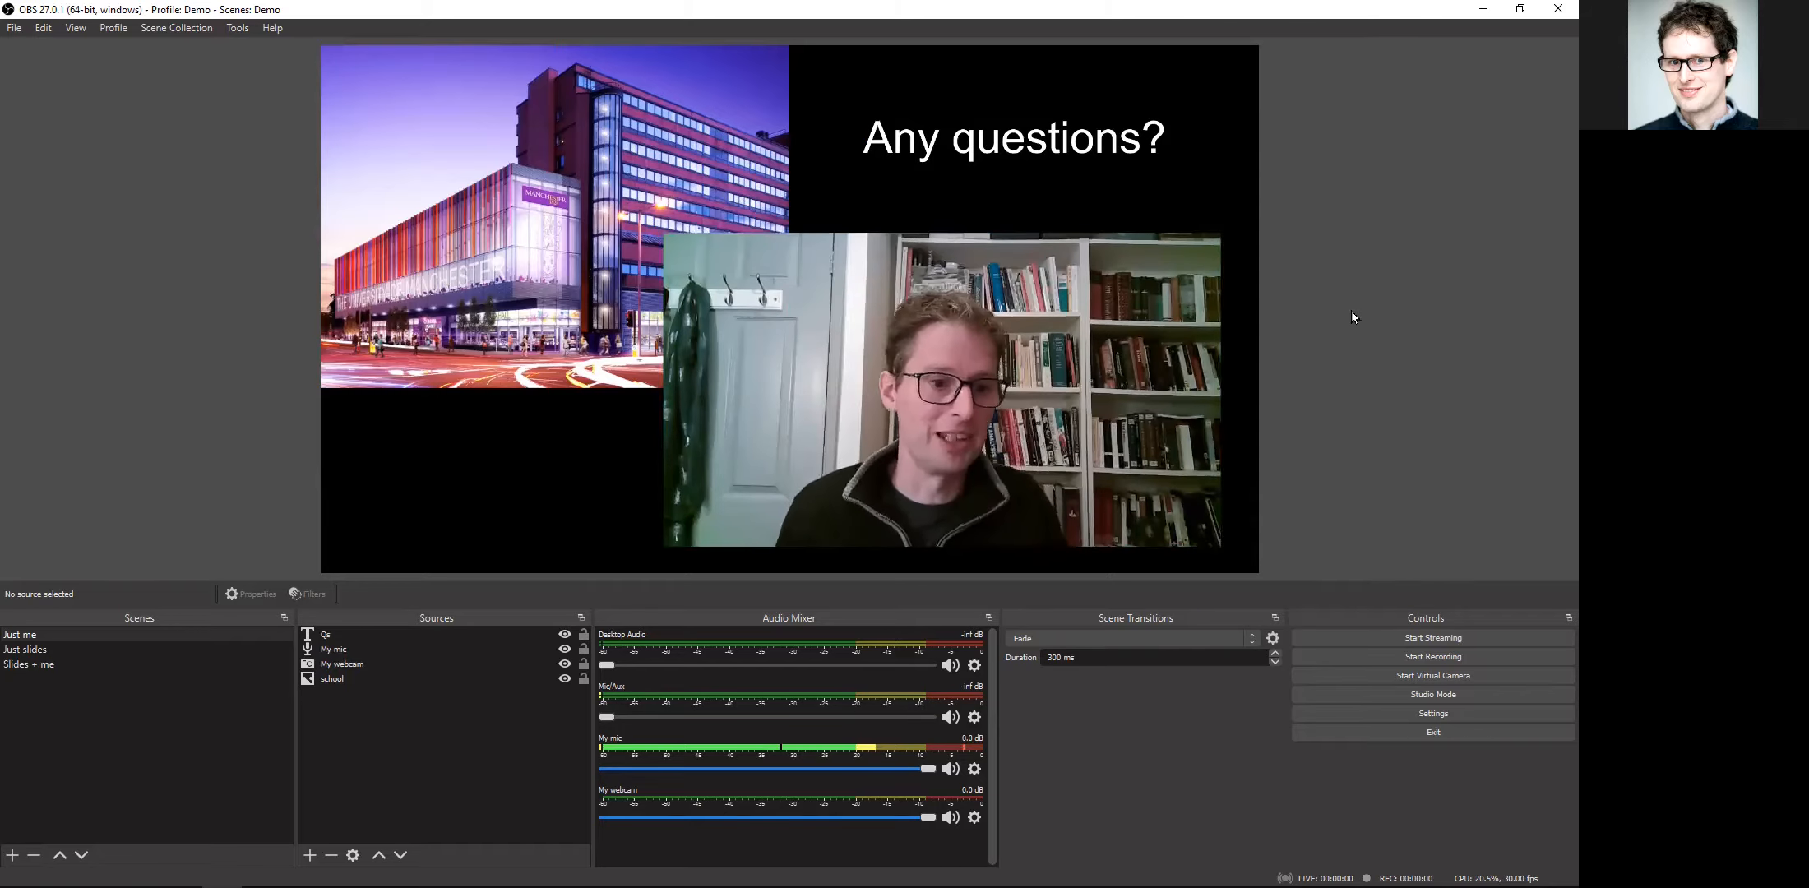
# Step: Switch to the "Just slides" scene and add a Window Capture source named "PPTs"
pyautogui.click(113, 636)
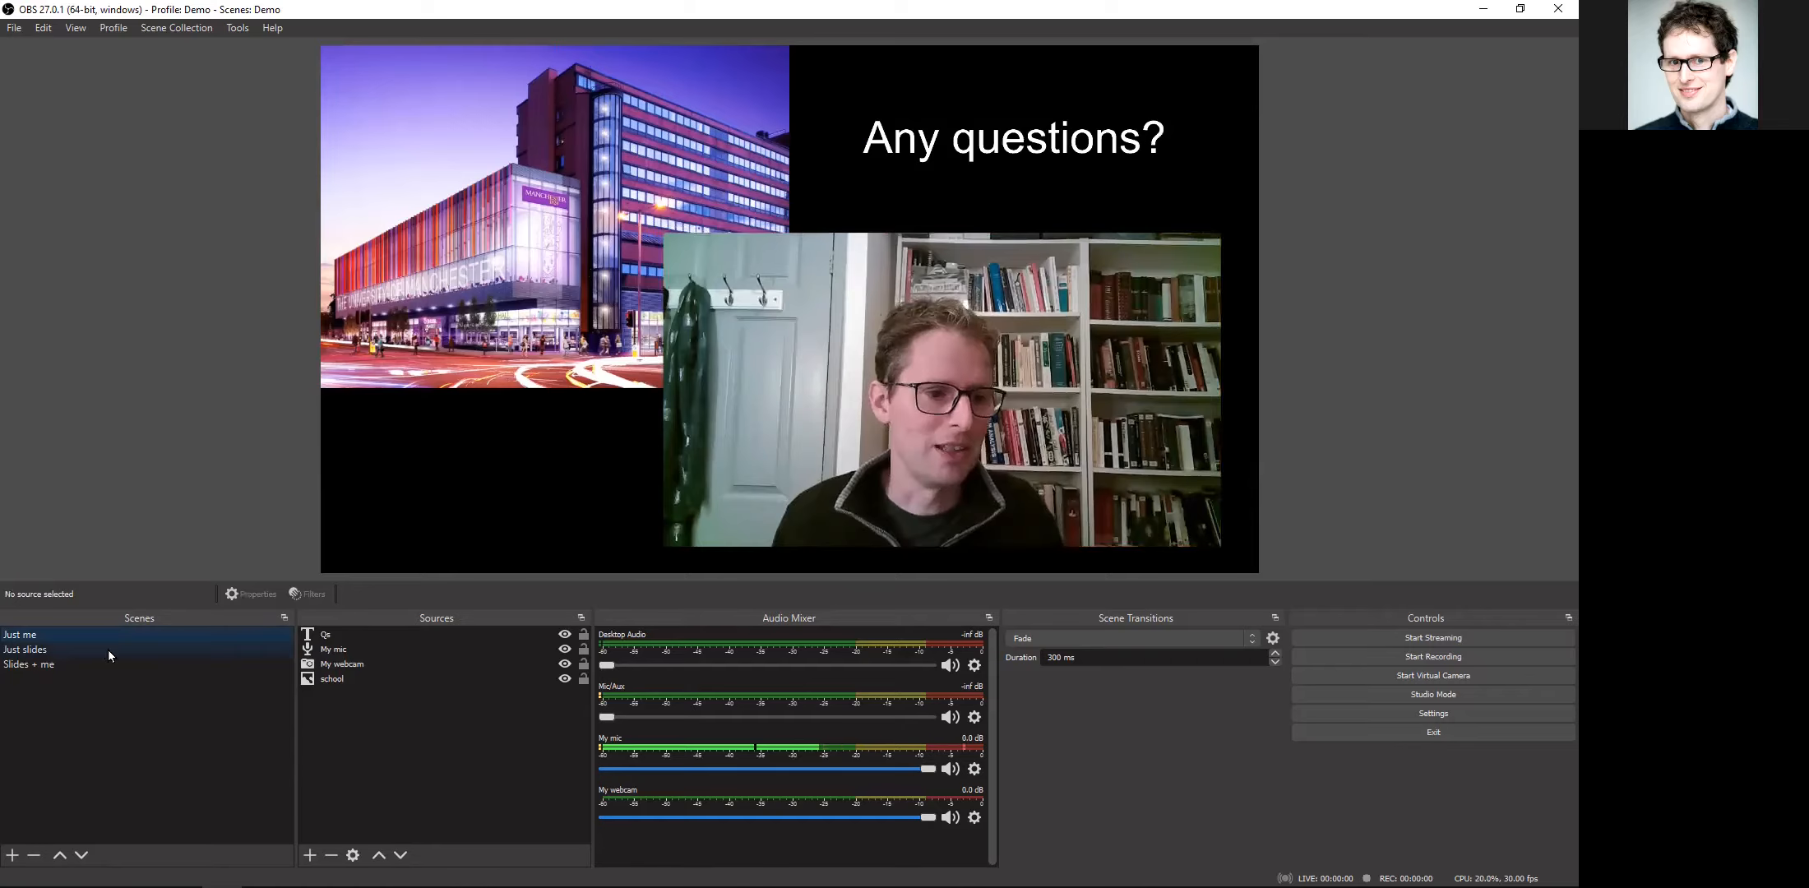
pyautogui.click(107, 650)
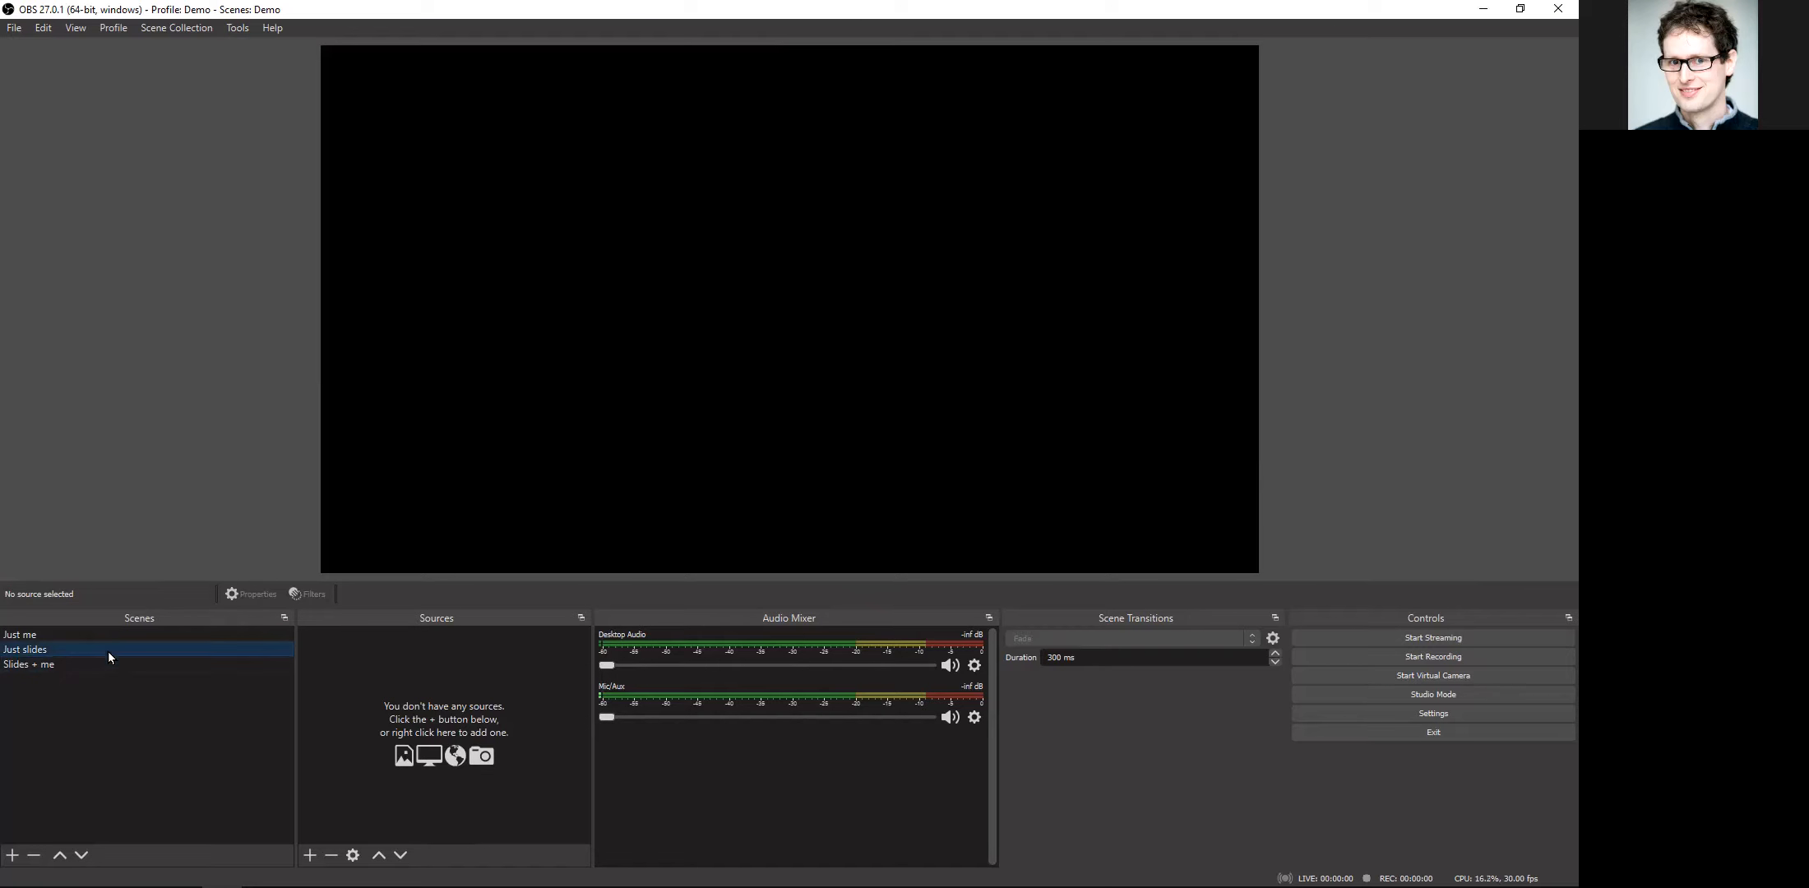
pyautogui.click(310, 854)
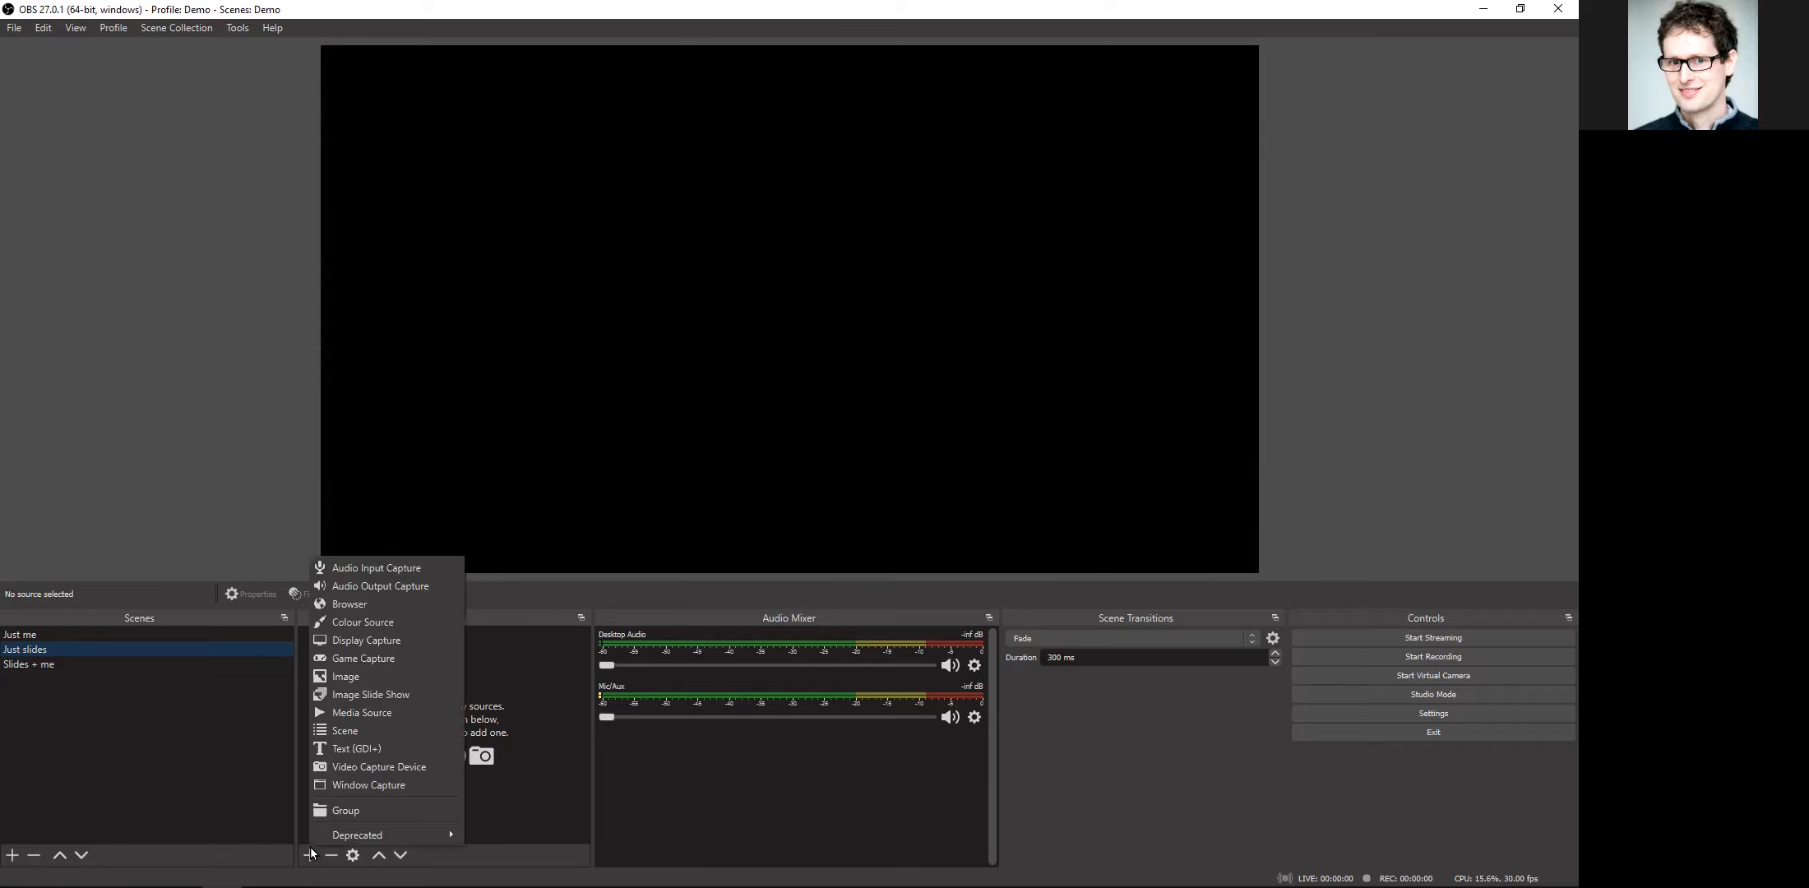
pyautogui.click(356, 786)
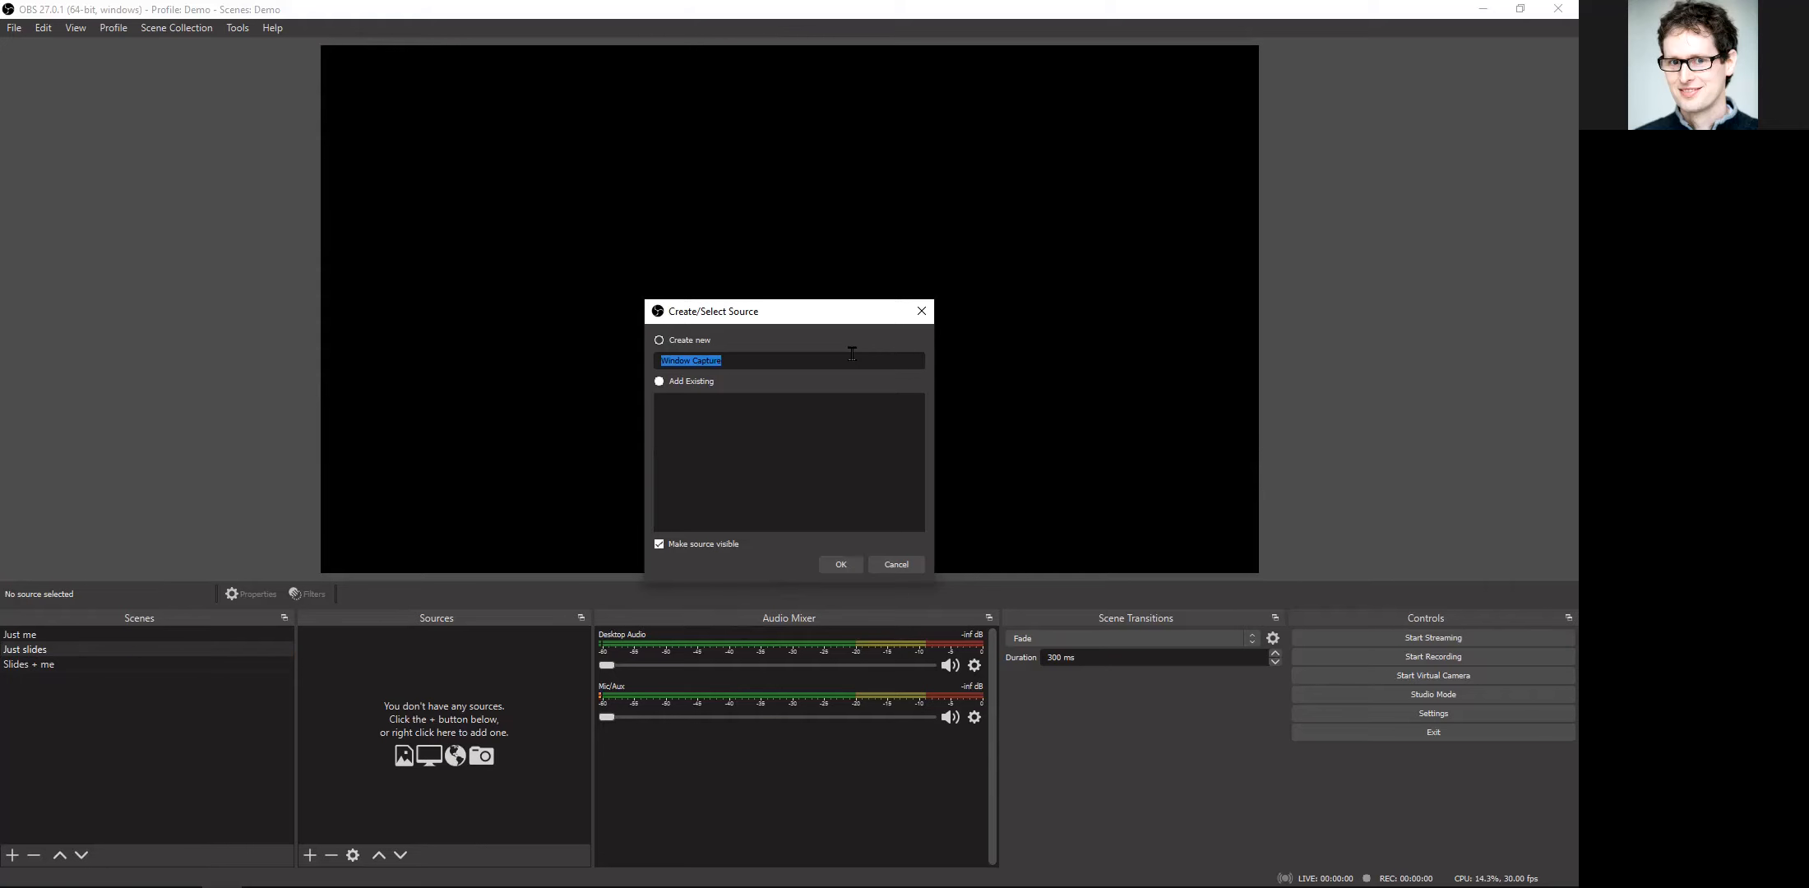
pyautogui.write('PPTs')
pyautogui.click(839, 563)
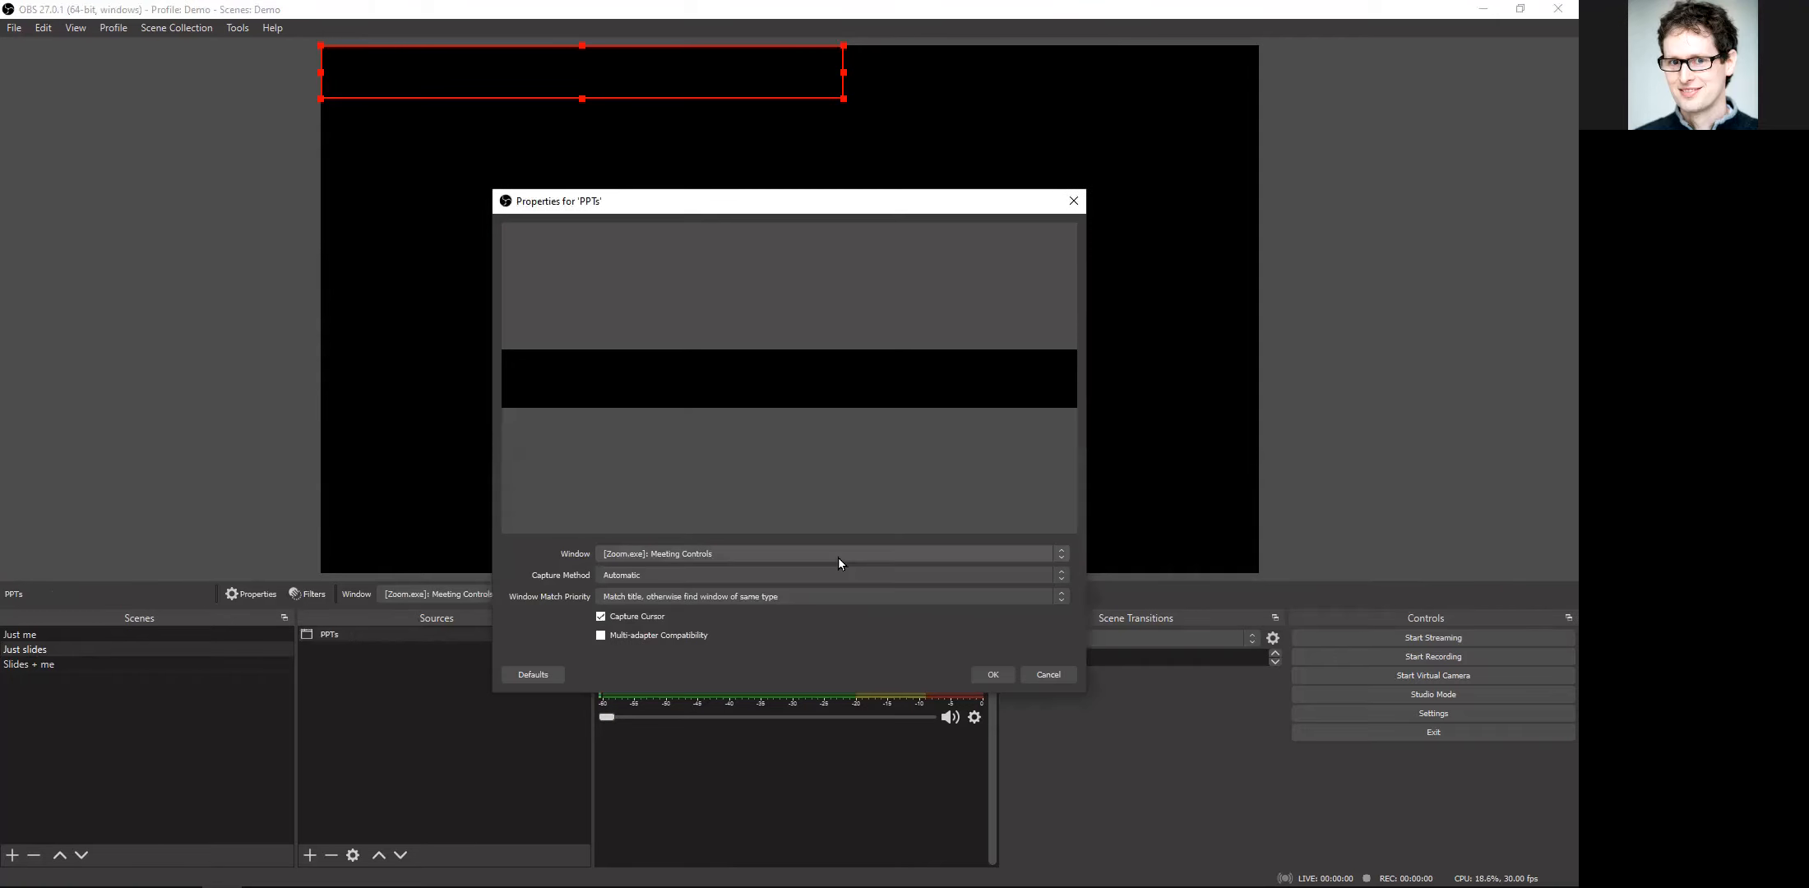
# Step: Try the PowerPoint Slide Show window, followed by the Presenter View window of The slides.pptx, as the captured window
pyautogui.click(796, 557)
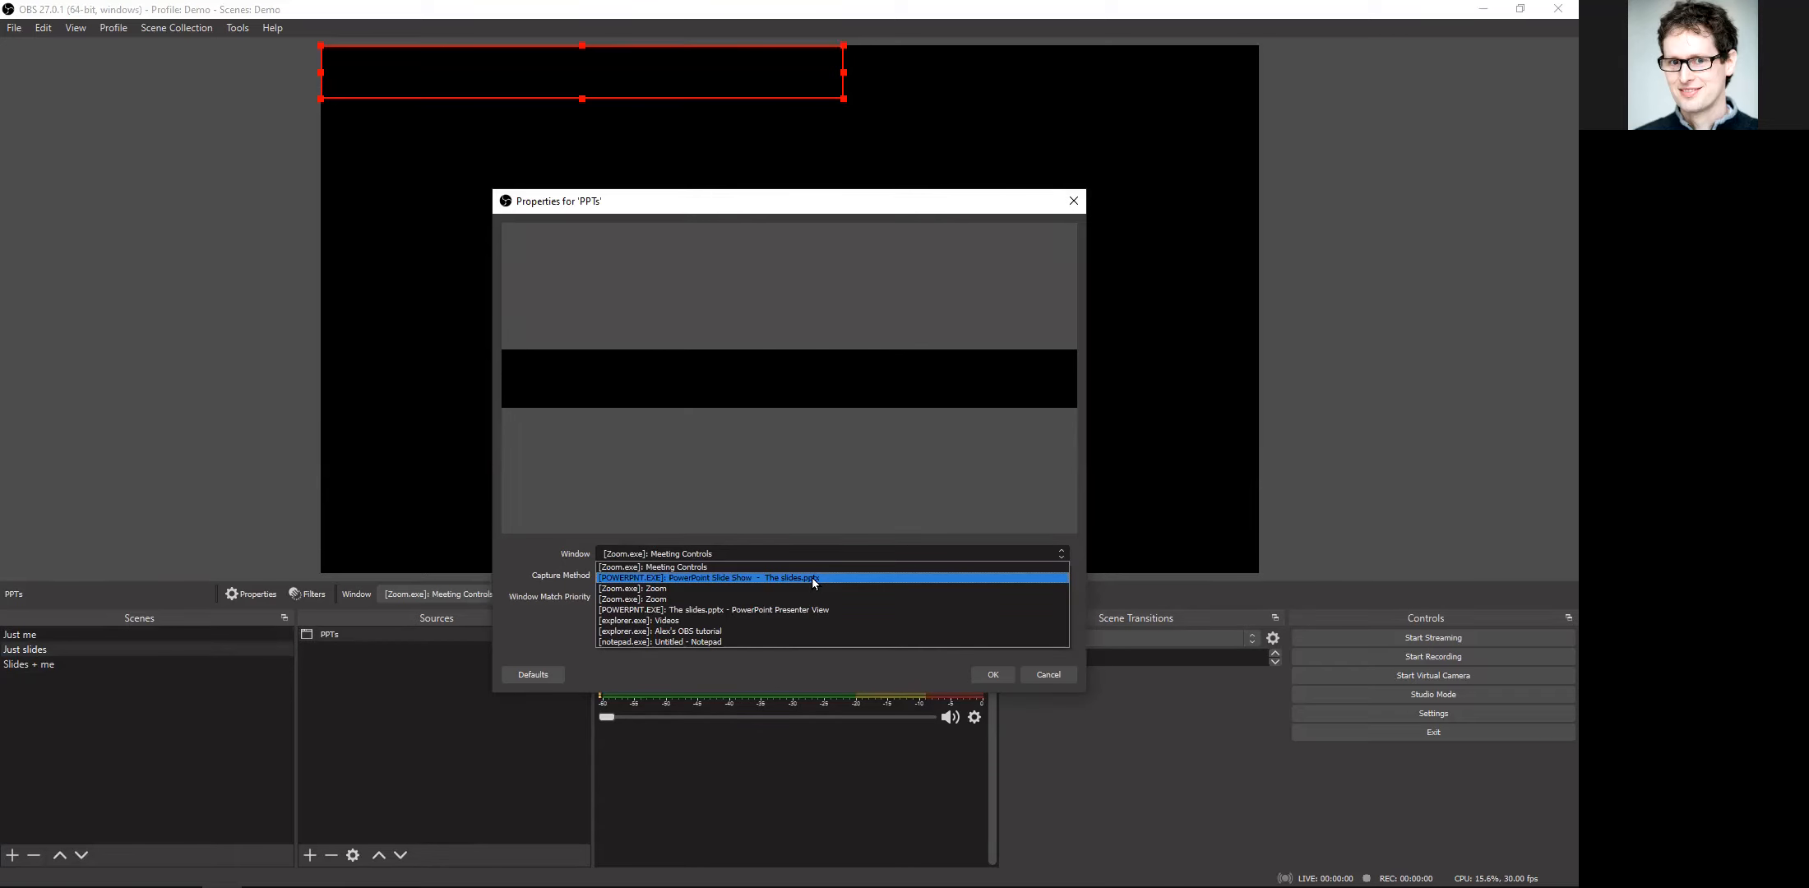
pyautogui.click(811, 577)
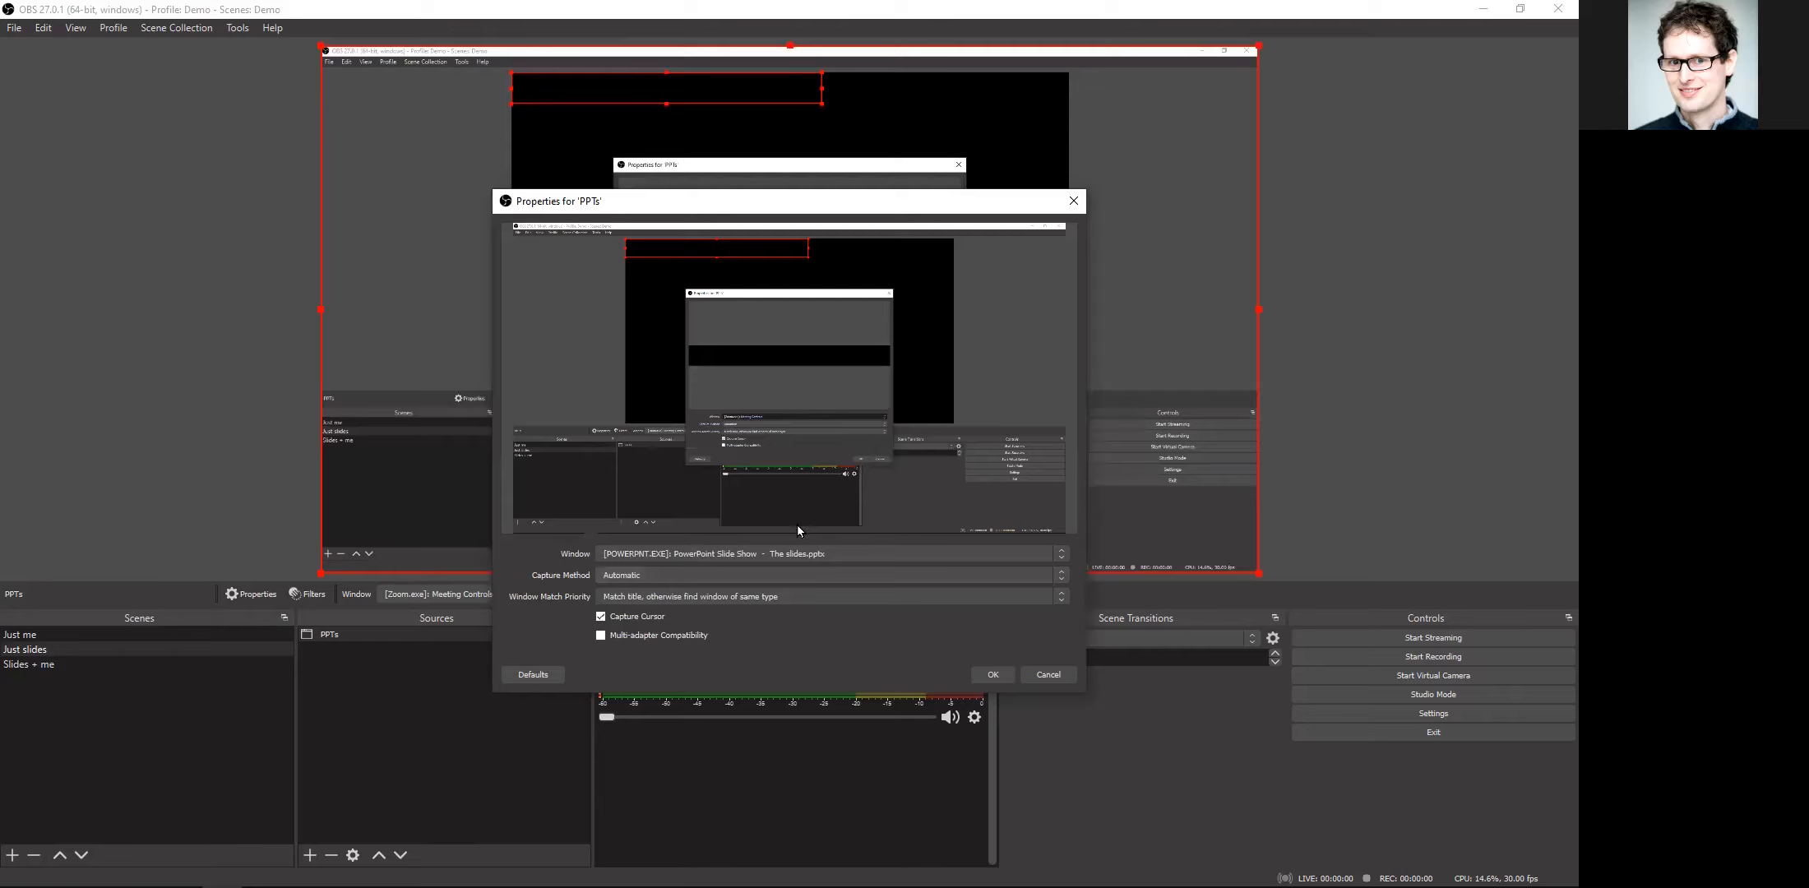
pyautogui.click(730, 554)
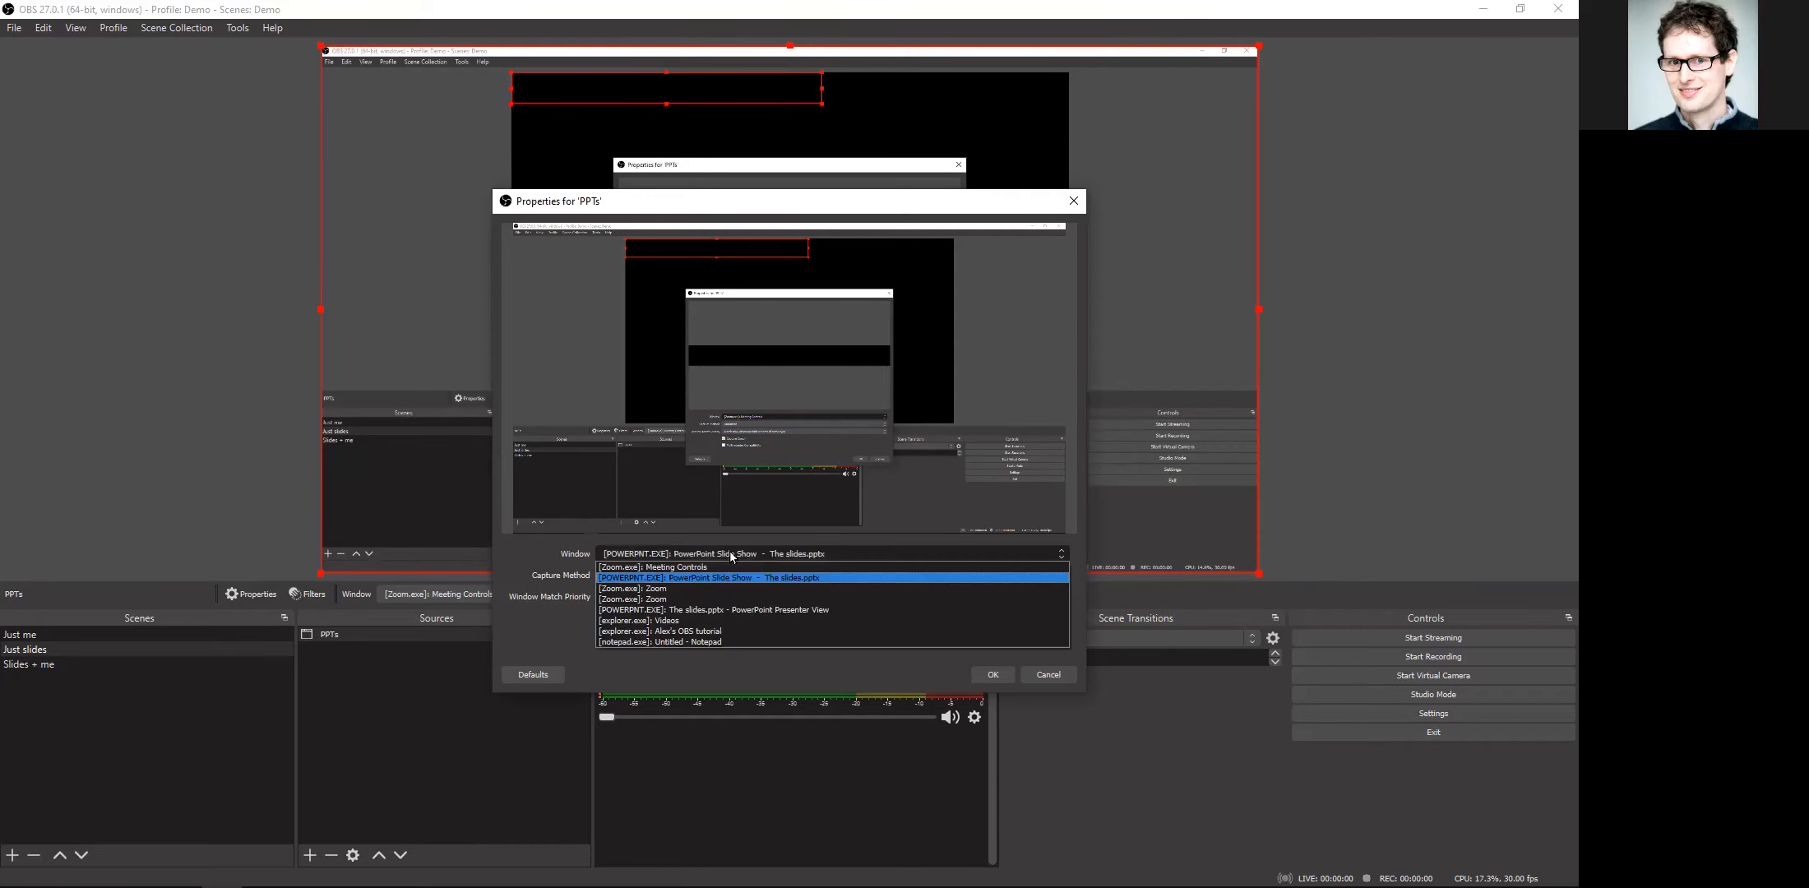
pyautogui.click(769, 612)
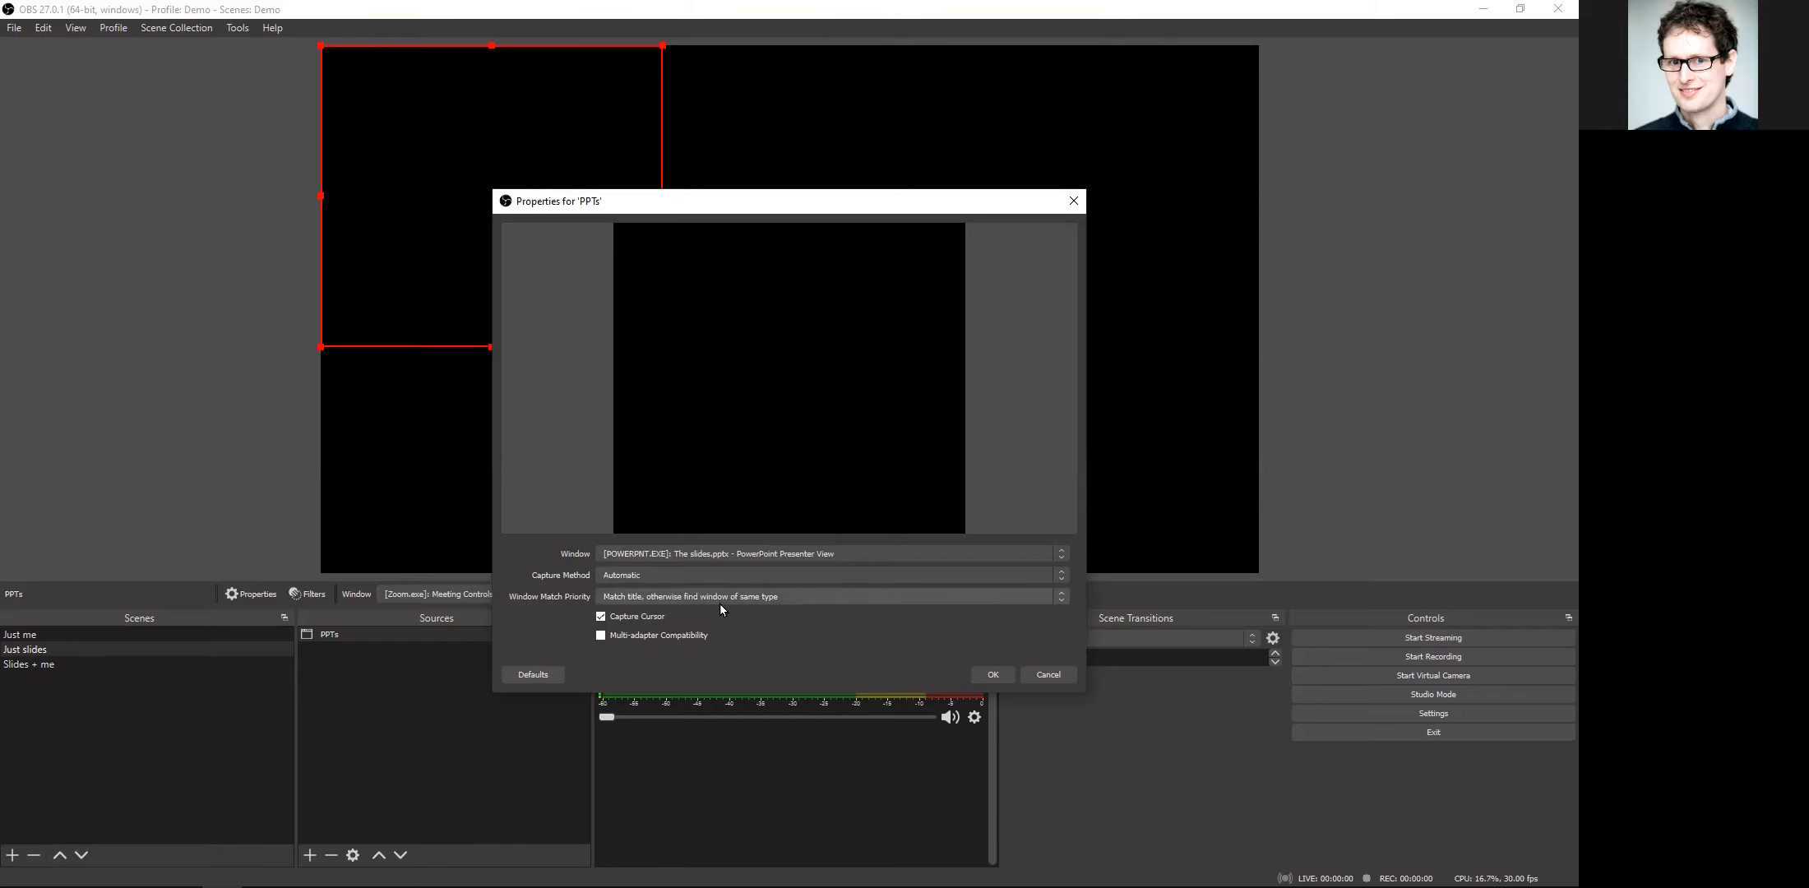
# Step: Set the capture method to Windows Graphics Capture and the window to PowerPoint Slide Show - The slides.pptx, and confirm the source
pyautogui.click(680, 576)
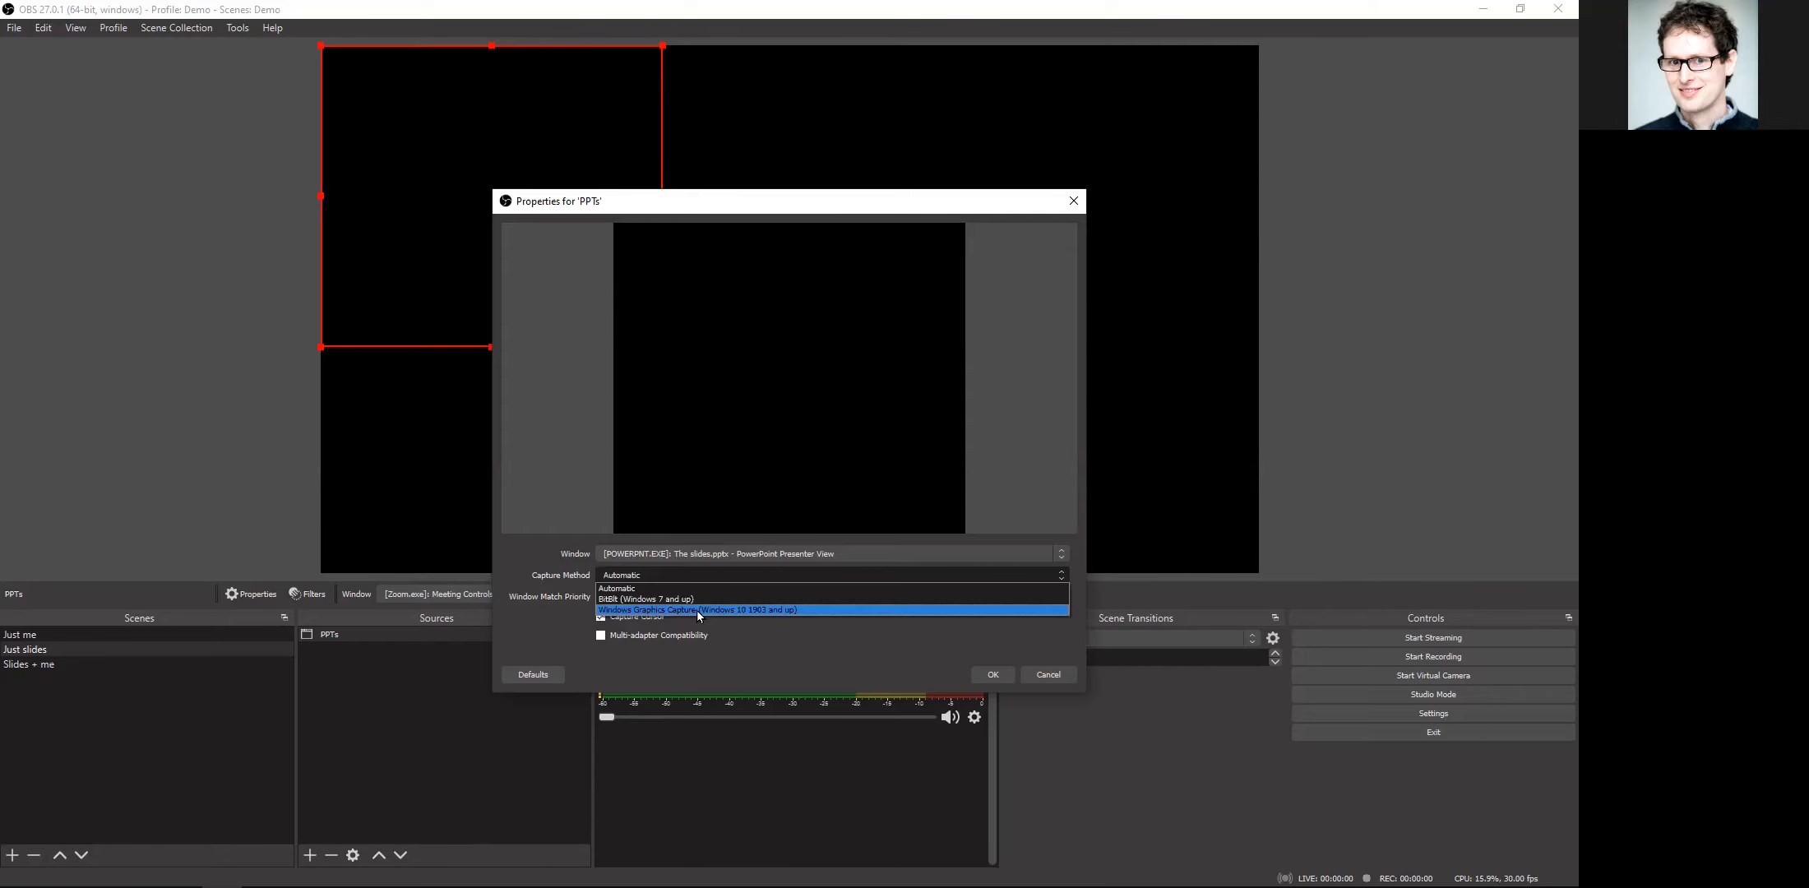
pyautogui.click(696, 610)
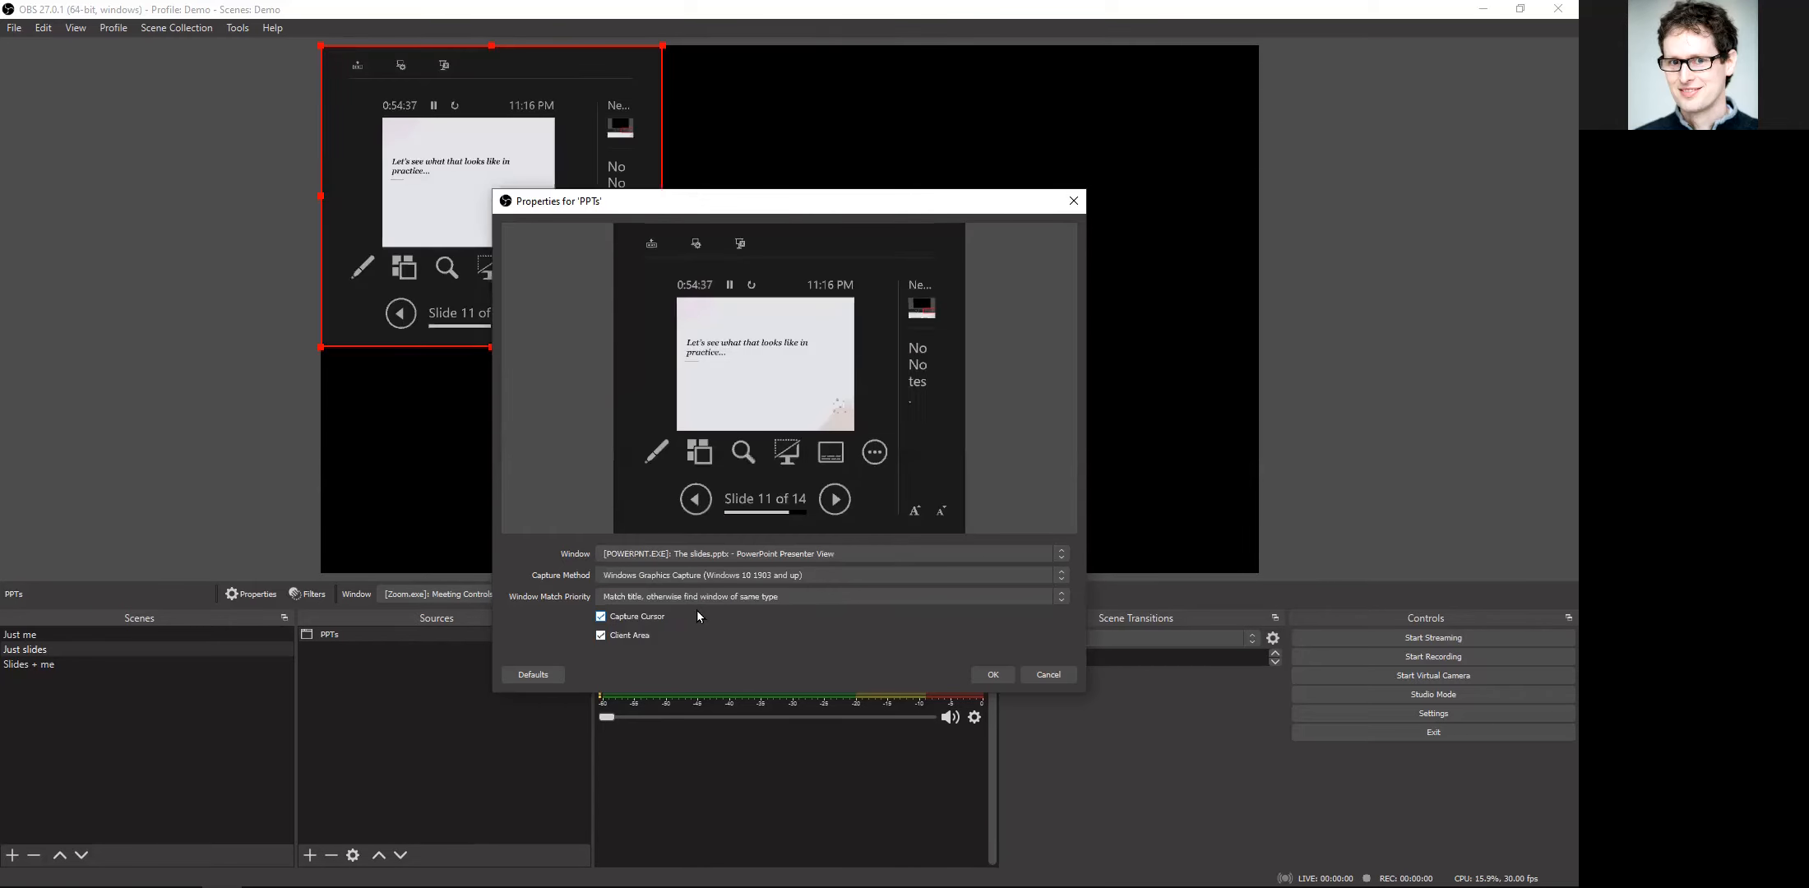
pyautogui.click(680, 558)
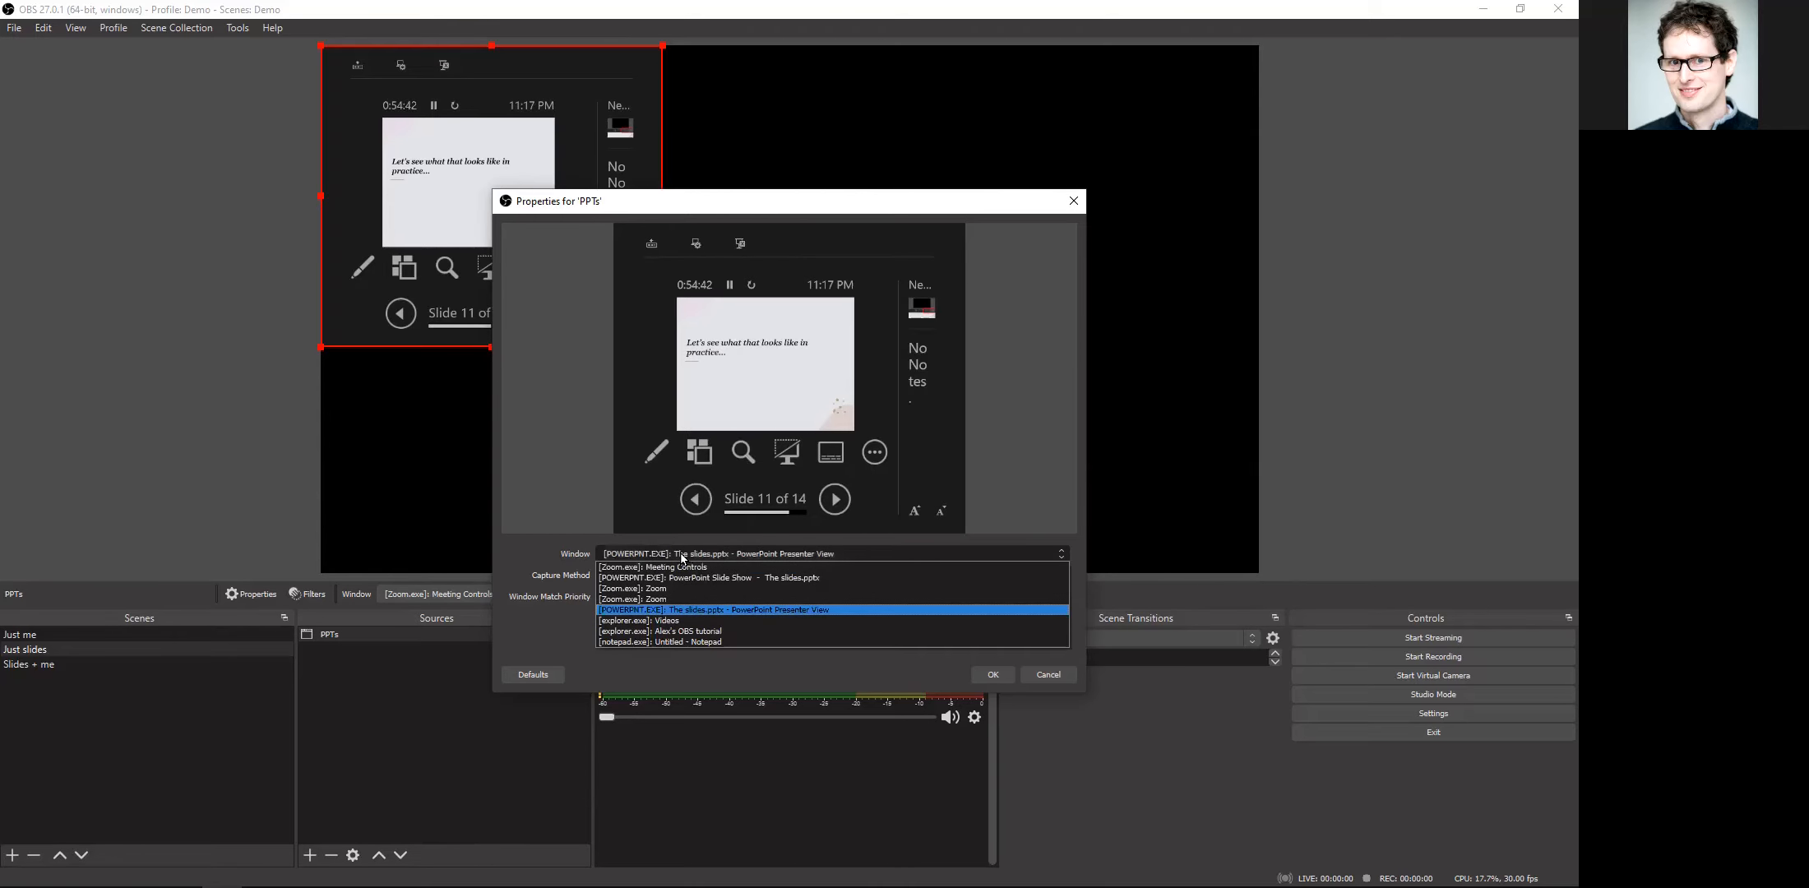
pyautogui.click(693, 579)
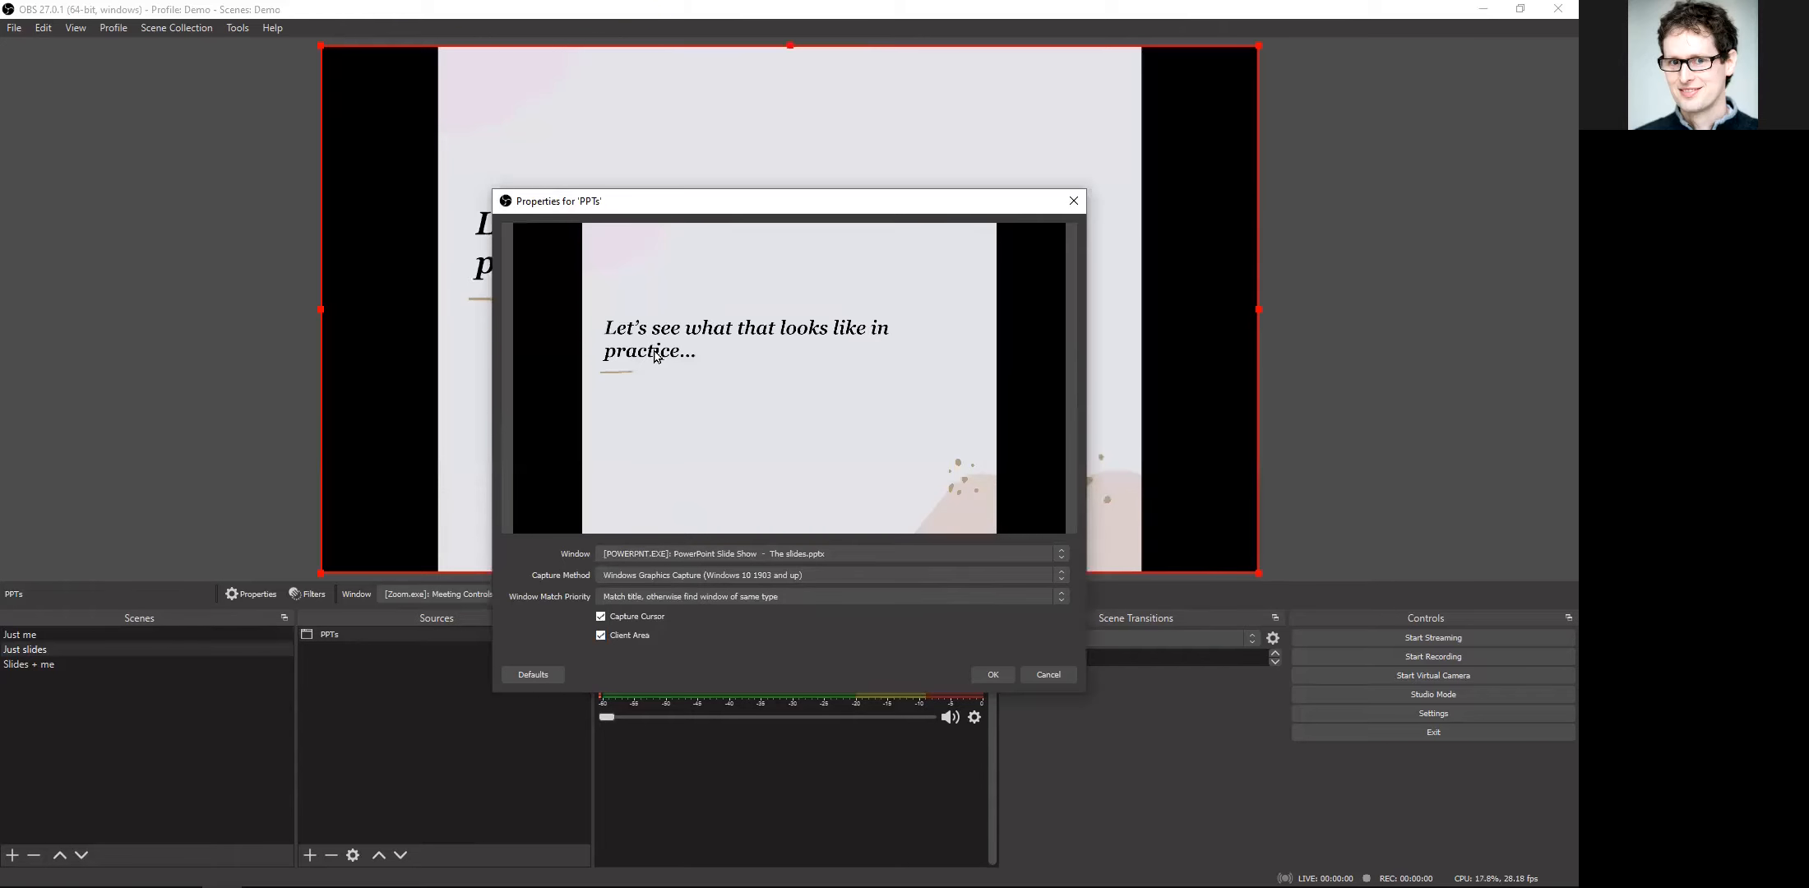
pyautogui.click(978, 671)
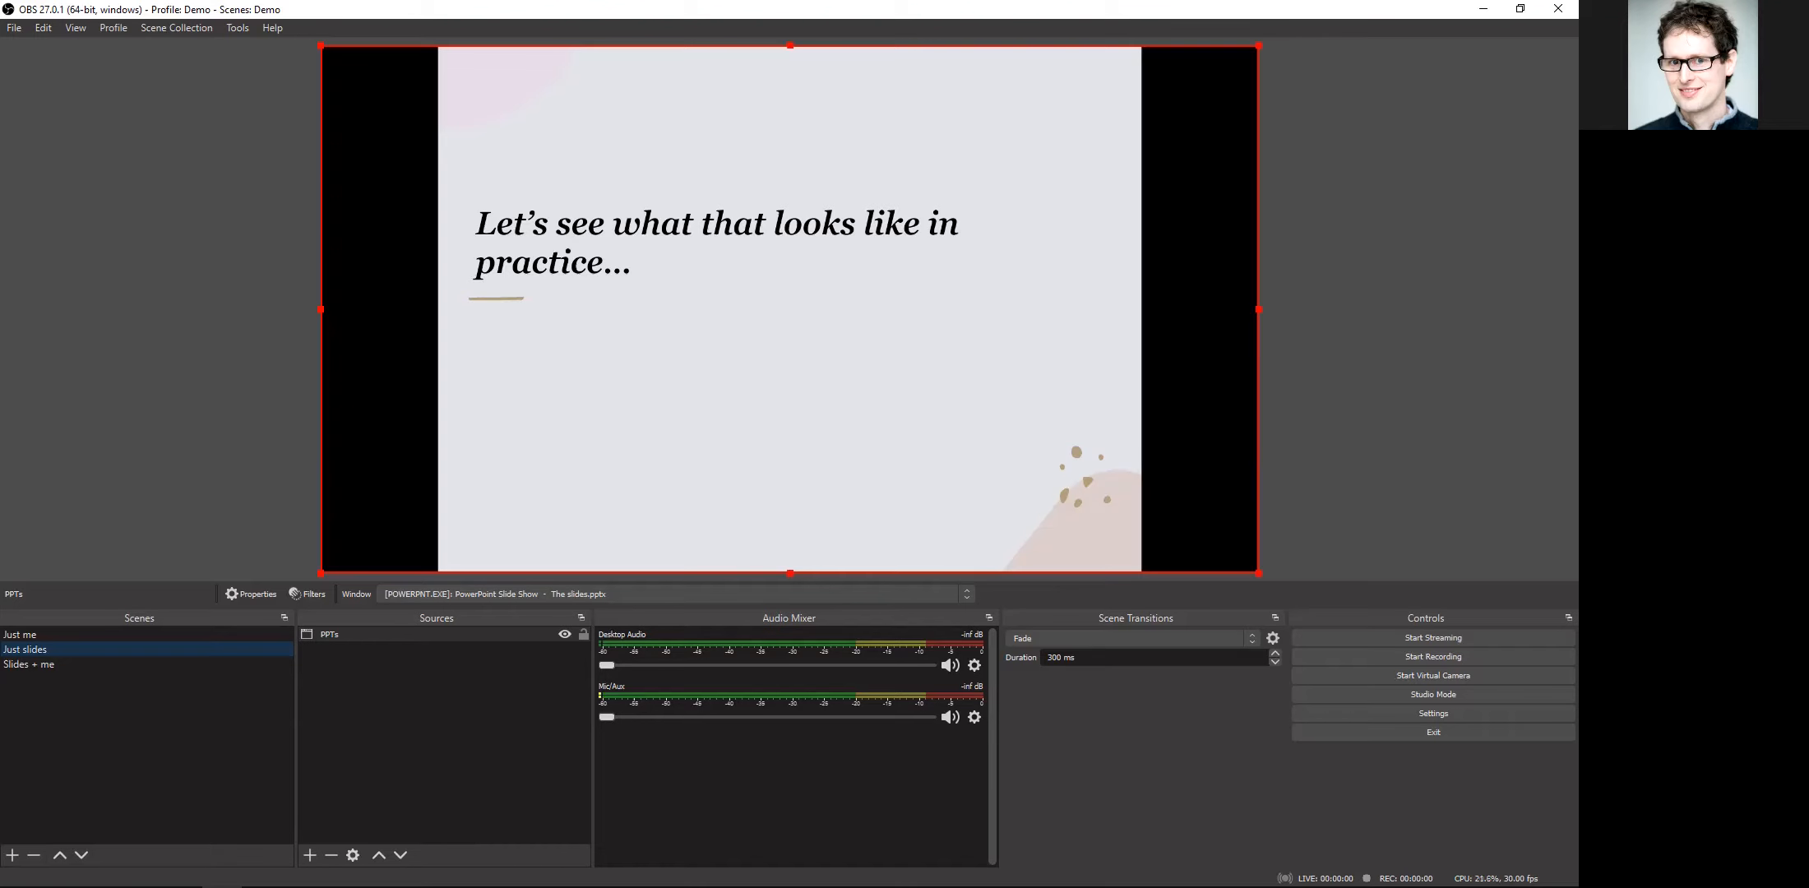
# Step: Change the running PowerPoint slide show to the "The sources in this scene" slide and switch back to OBS
pyautogui.press('Right')
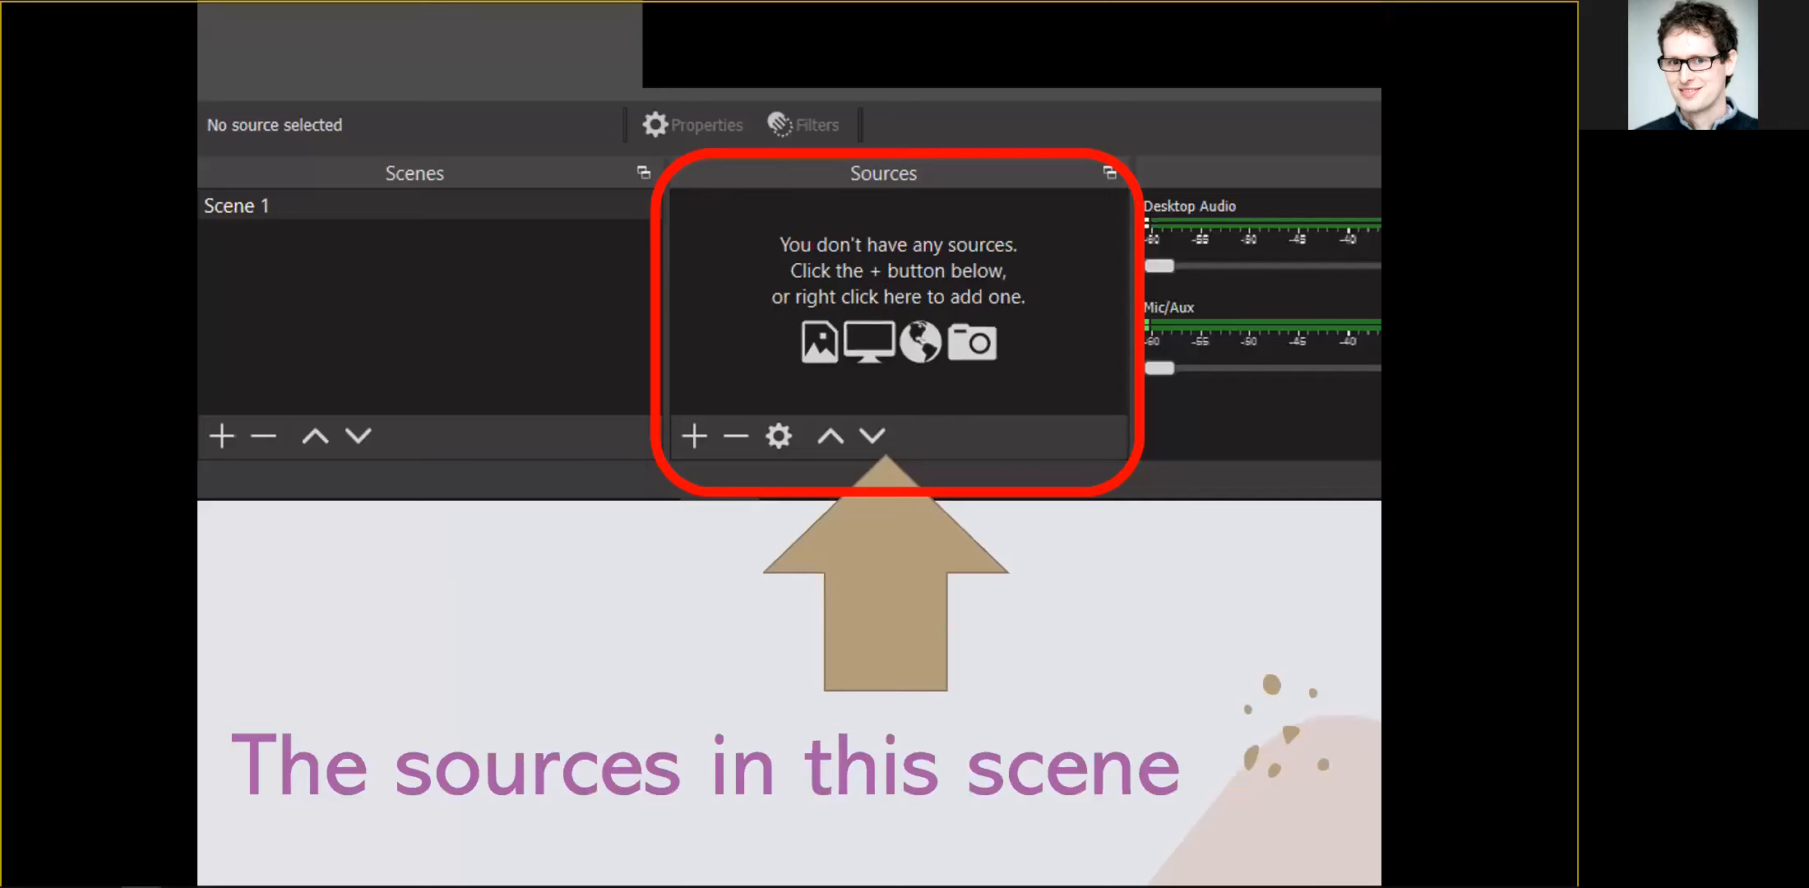
pyautogui.moveTo(1054, 886)
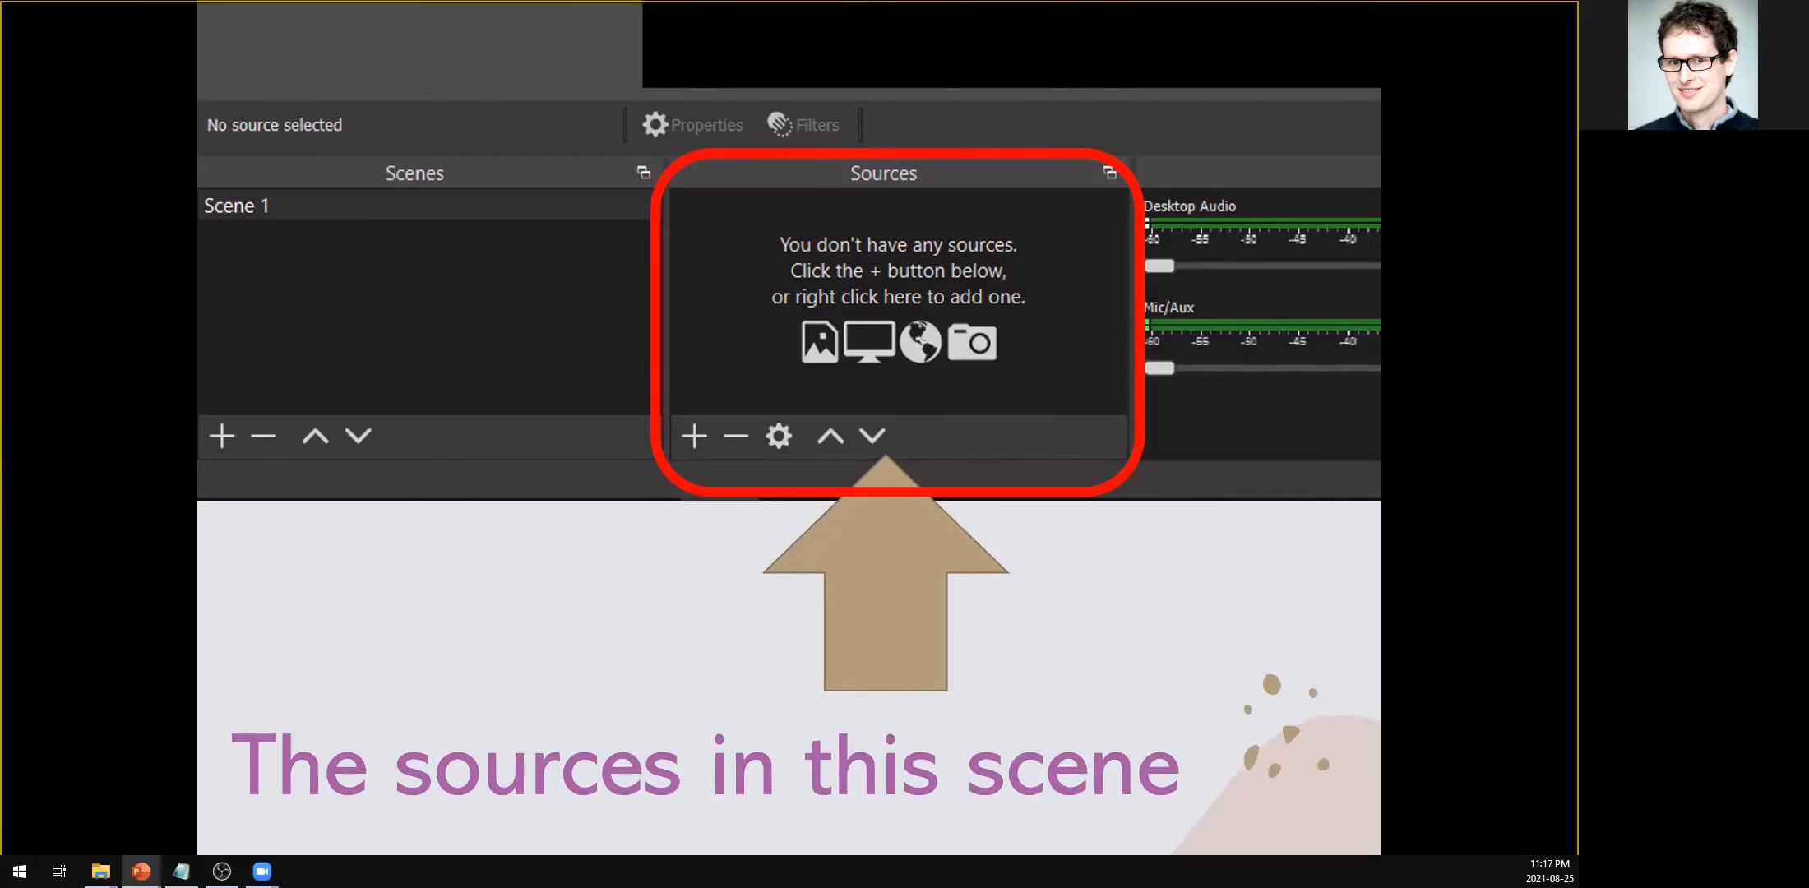
pyautogui.click(221, 870)
# Step: Enlarge the PPTs capture slightly so that it extends just past the canvas edge, and deselect it
pyautogui.moveTo(1258, 572)
pyautogui.mouseDown()
pyautogui.moveTo(1217, 544)
pyautogui.moveTo(1228, 573)
pyautogui.mouseUp()
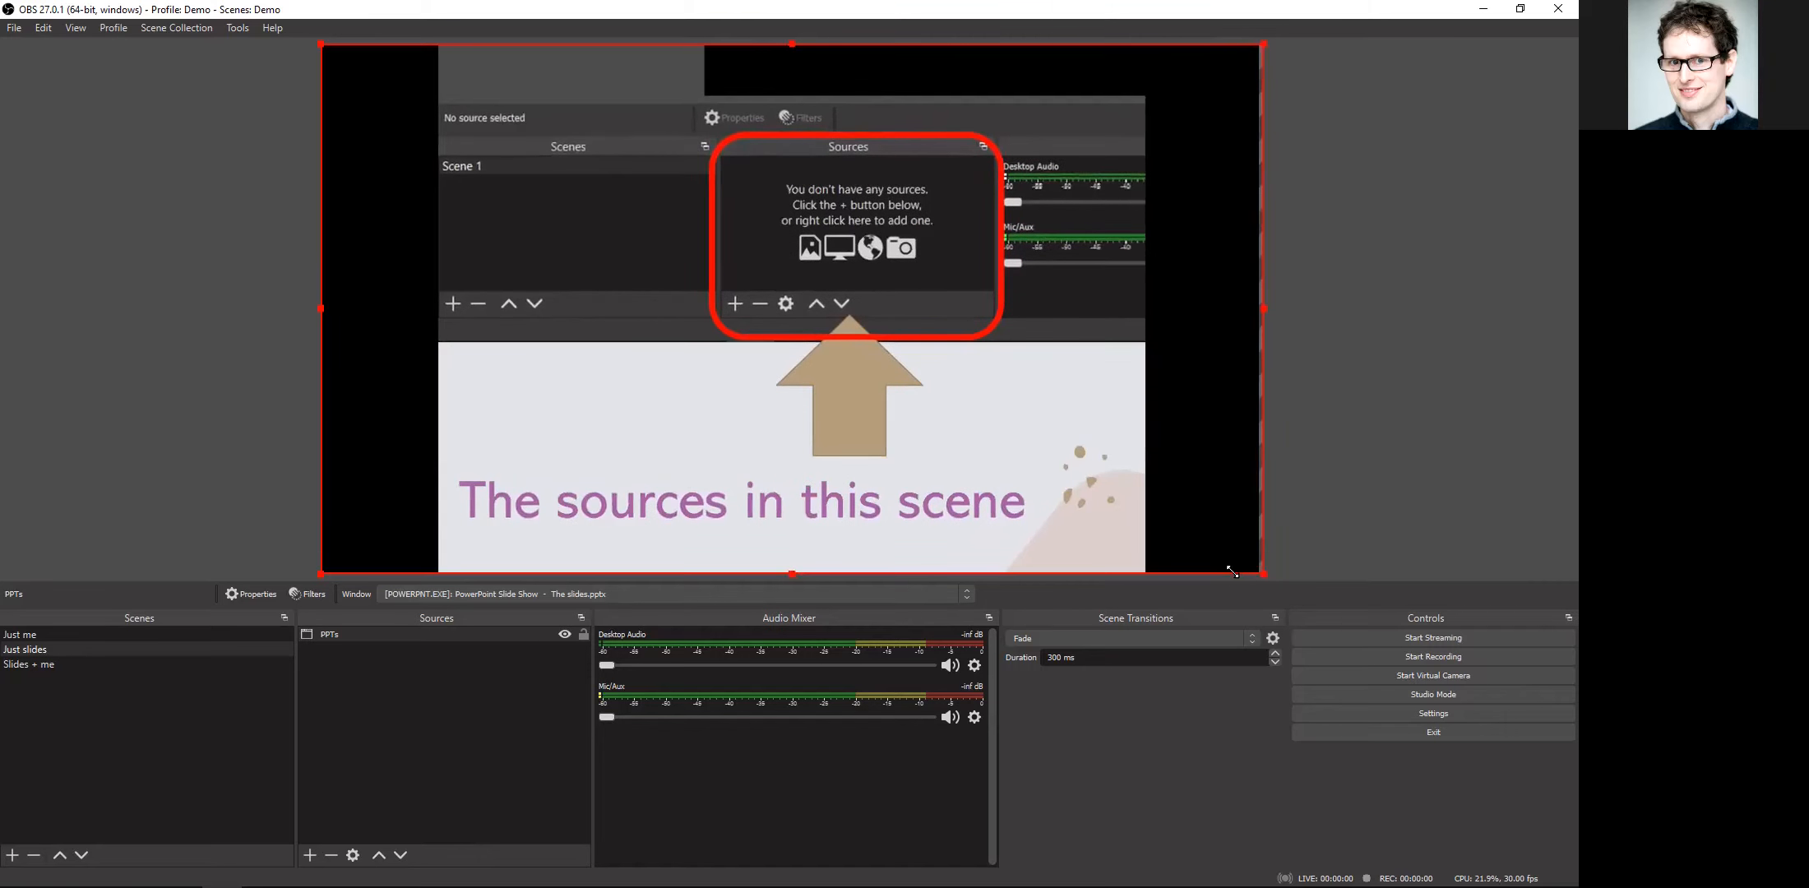
pyautogui.click(354, 774)
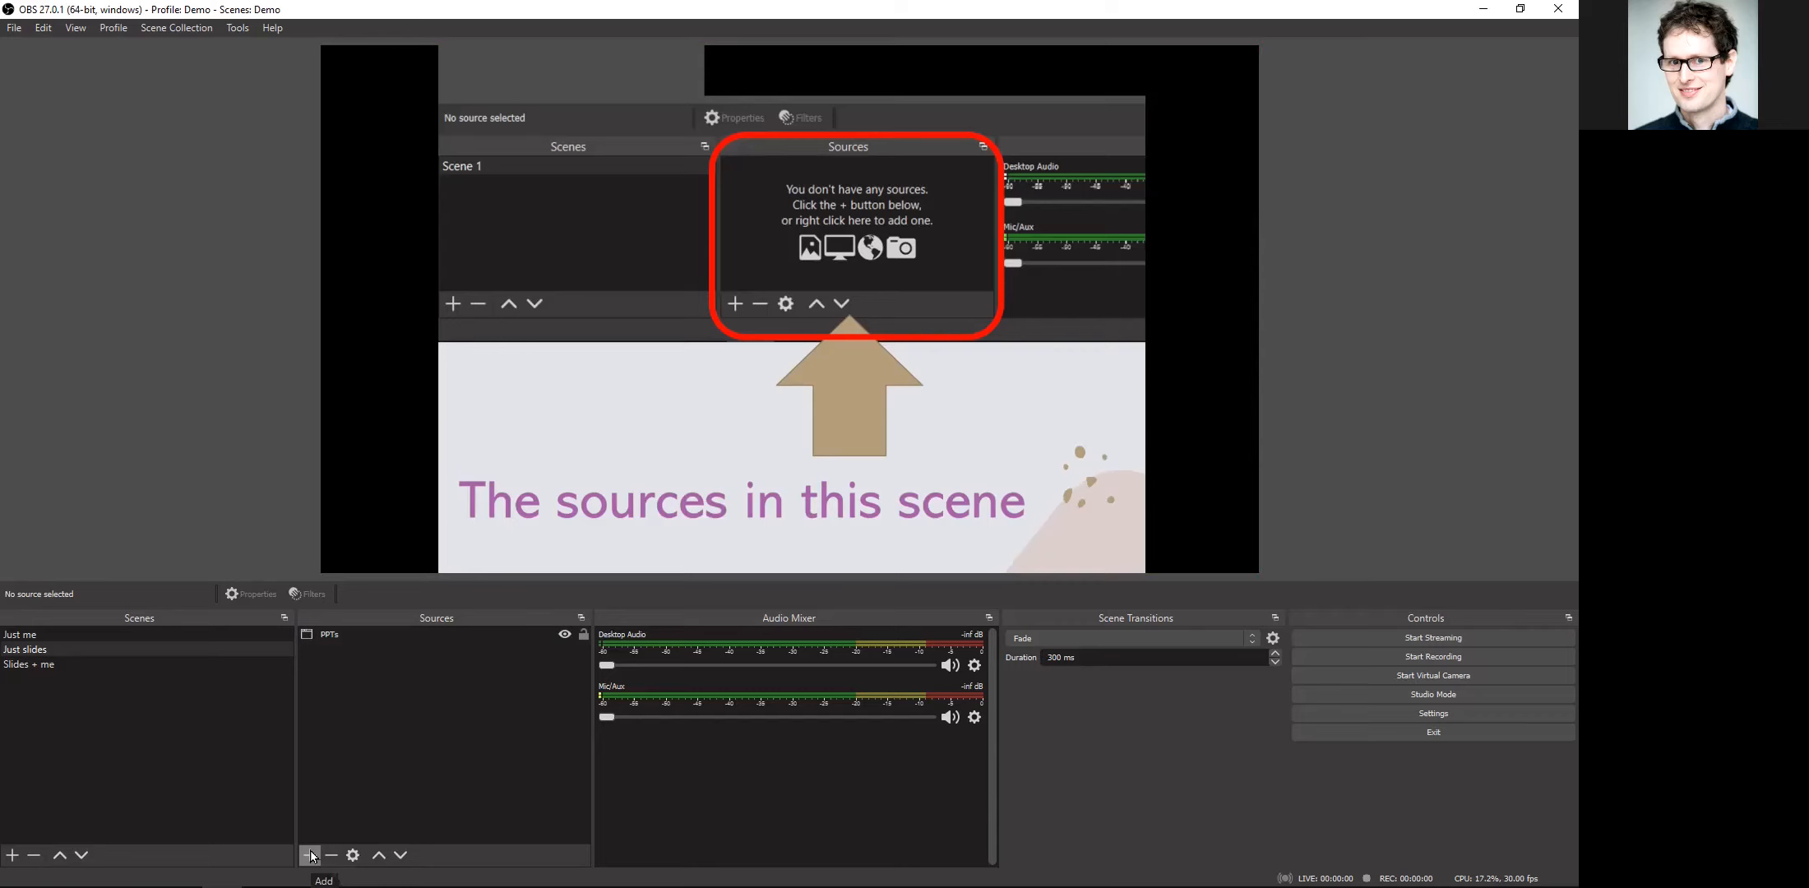
# Step: Add the existing "My mic" Audio Input Capture source to the "Just slides" scene and deselect it
pyautogui.click(311, 855)
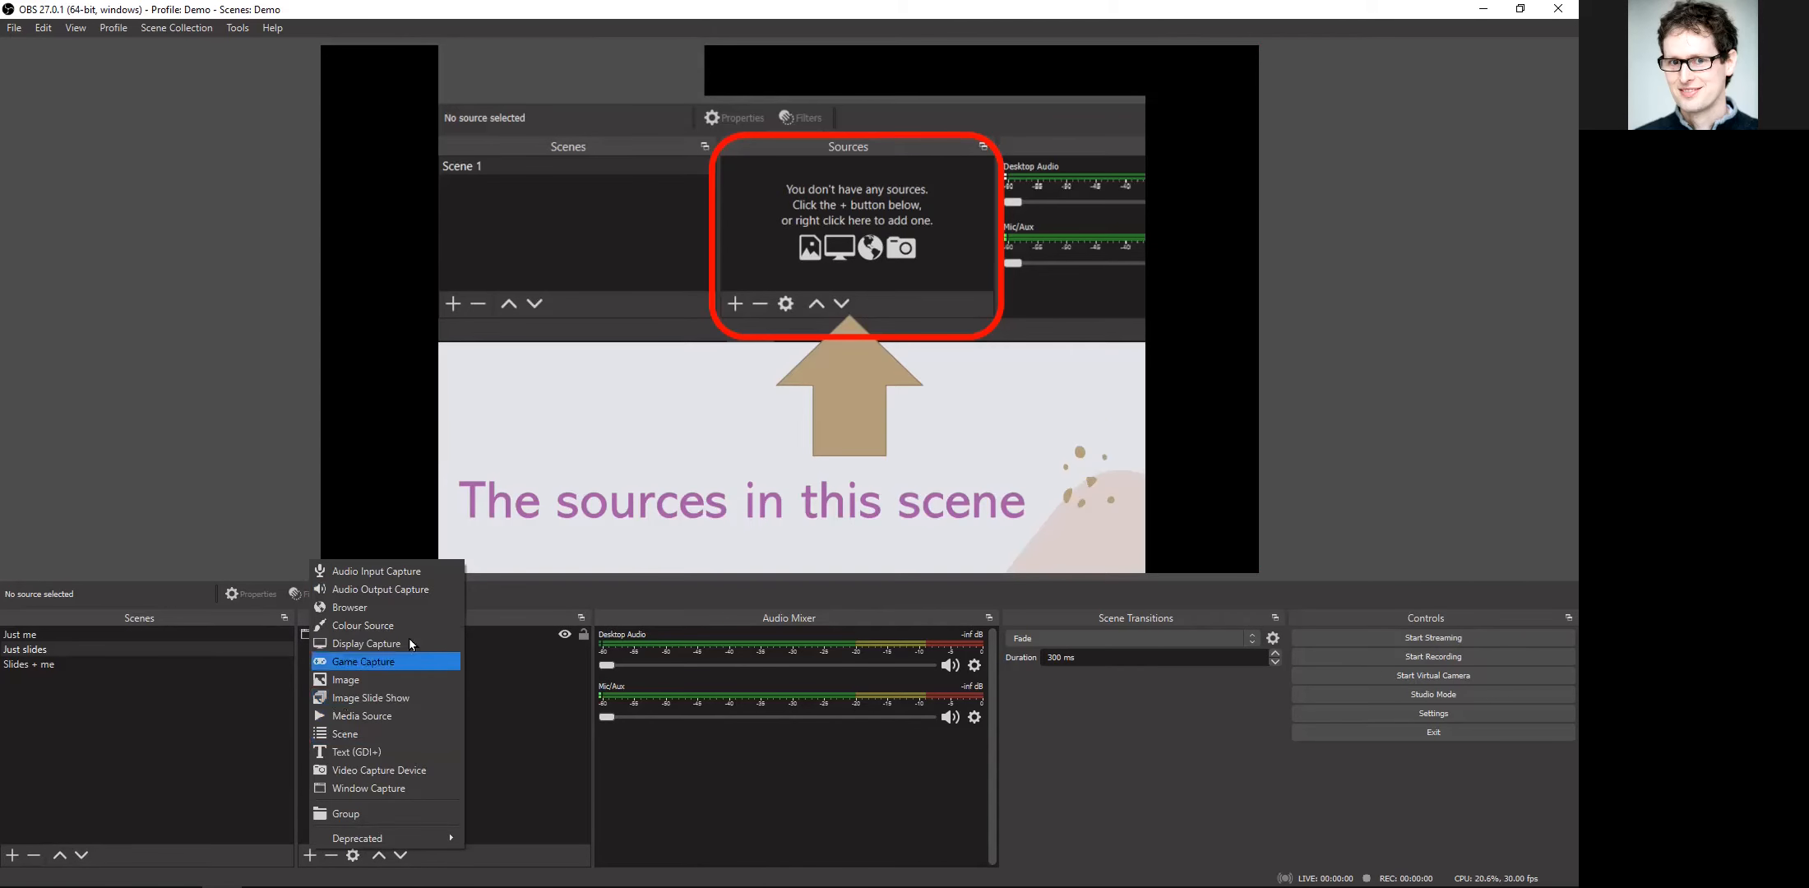
pyautogui.click(387, 571)
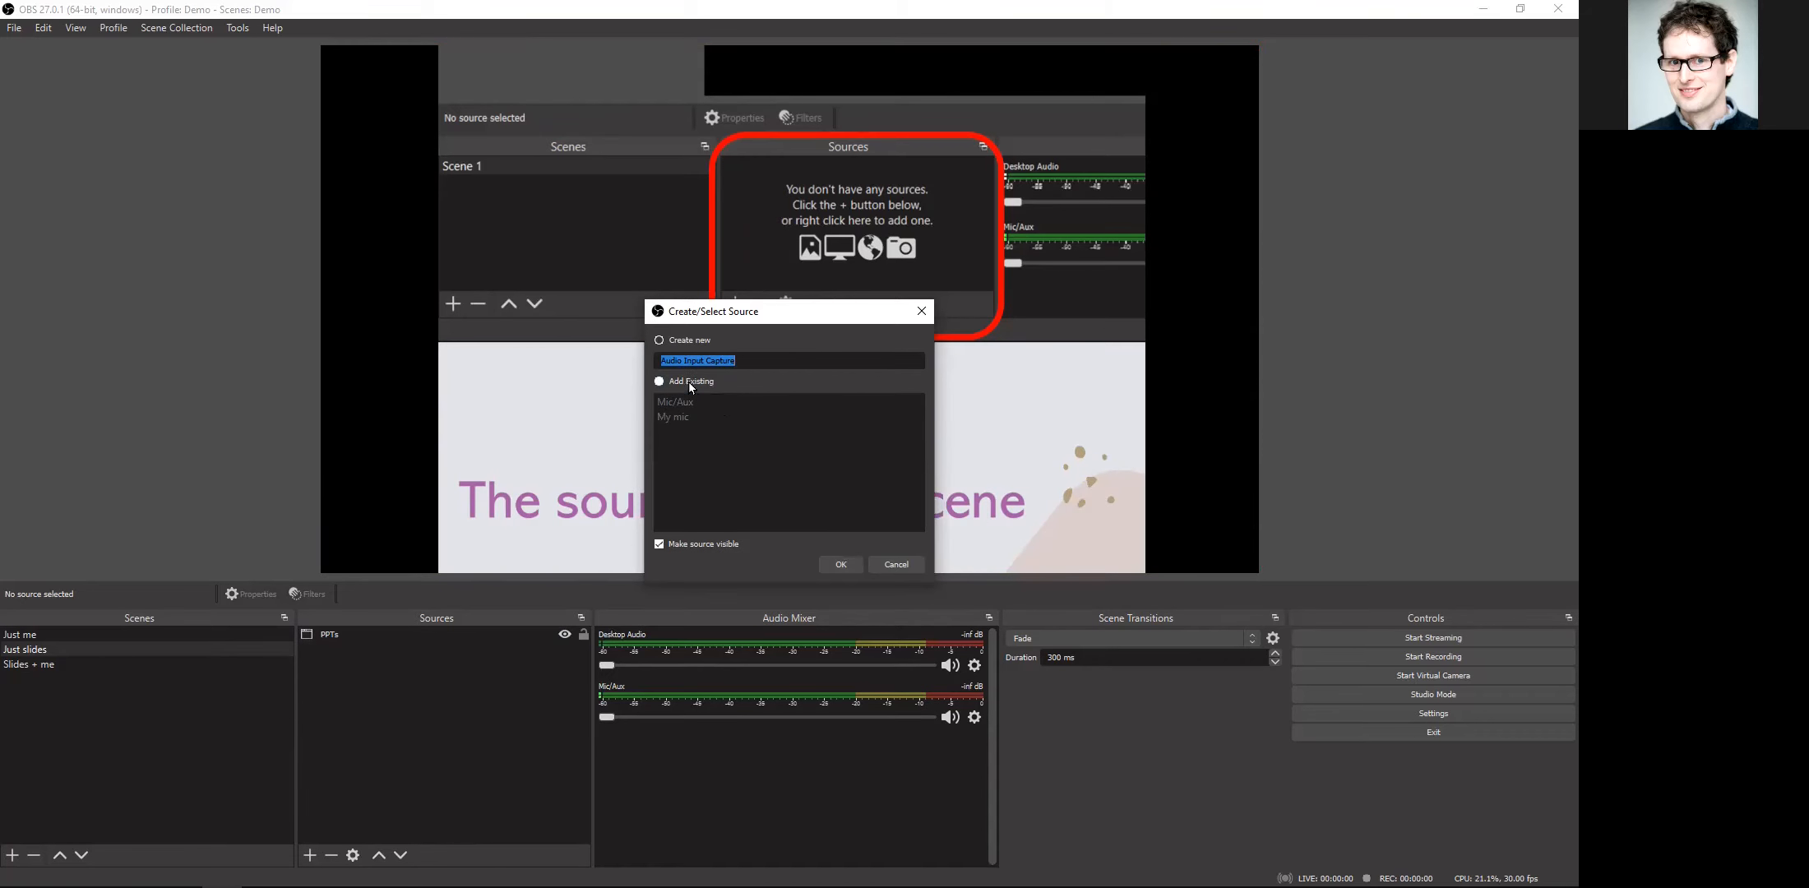
pyautogui.click(687, 418)
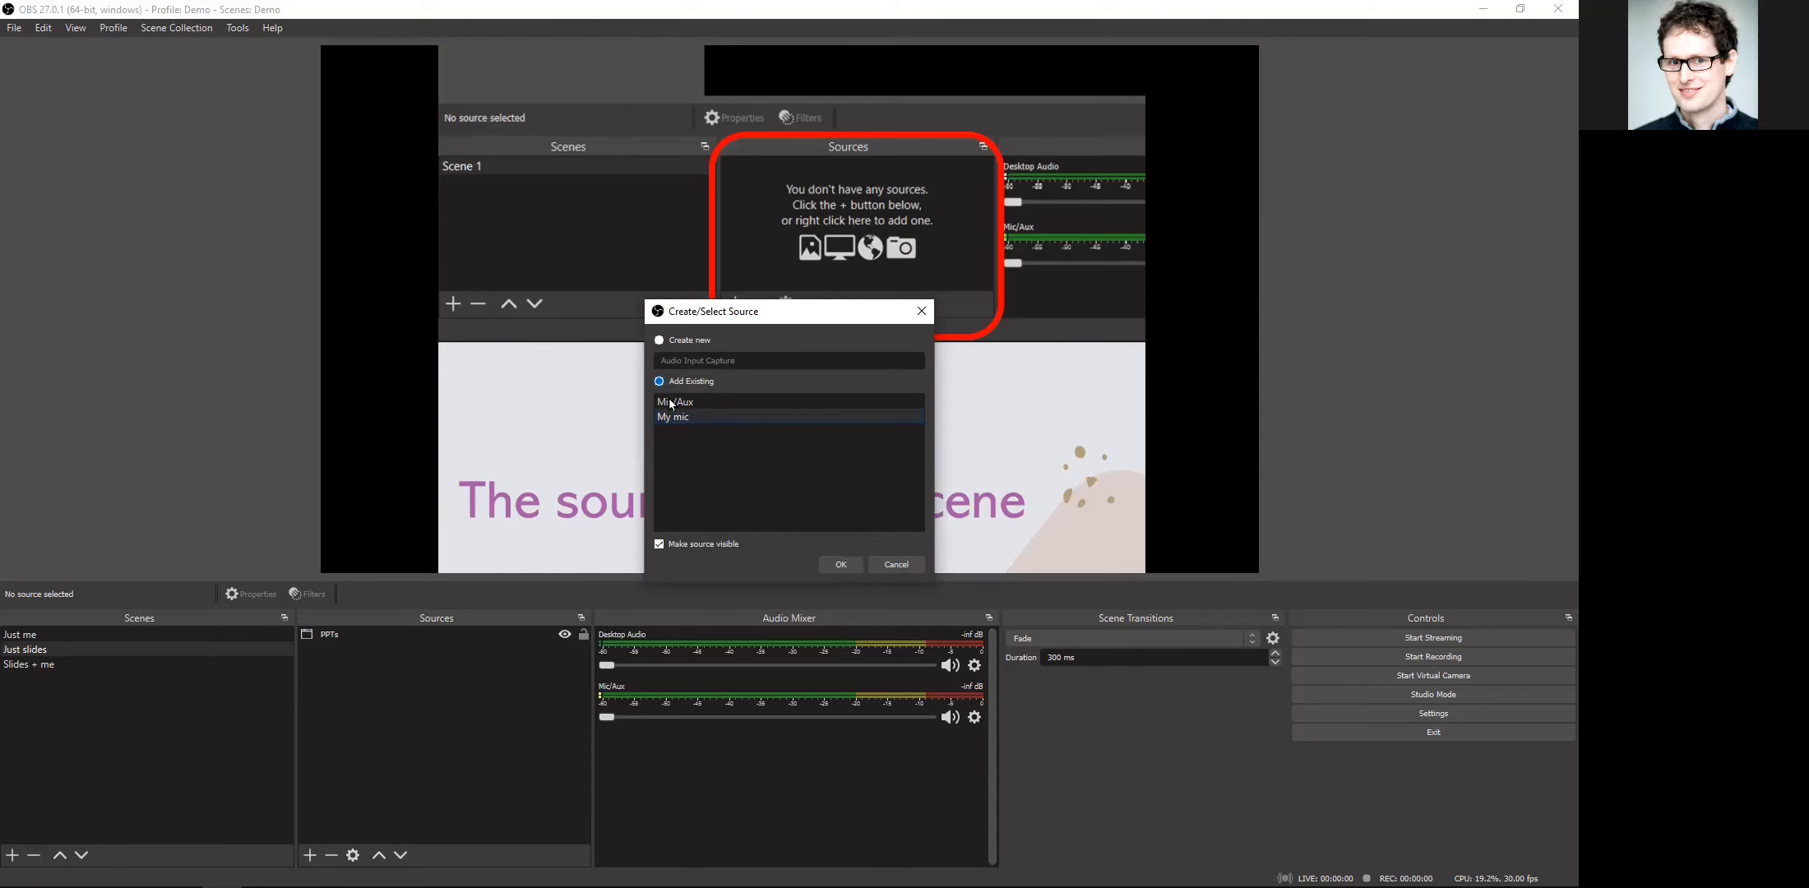
pyautogui.click(837, 560)
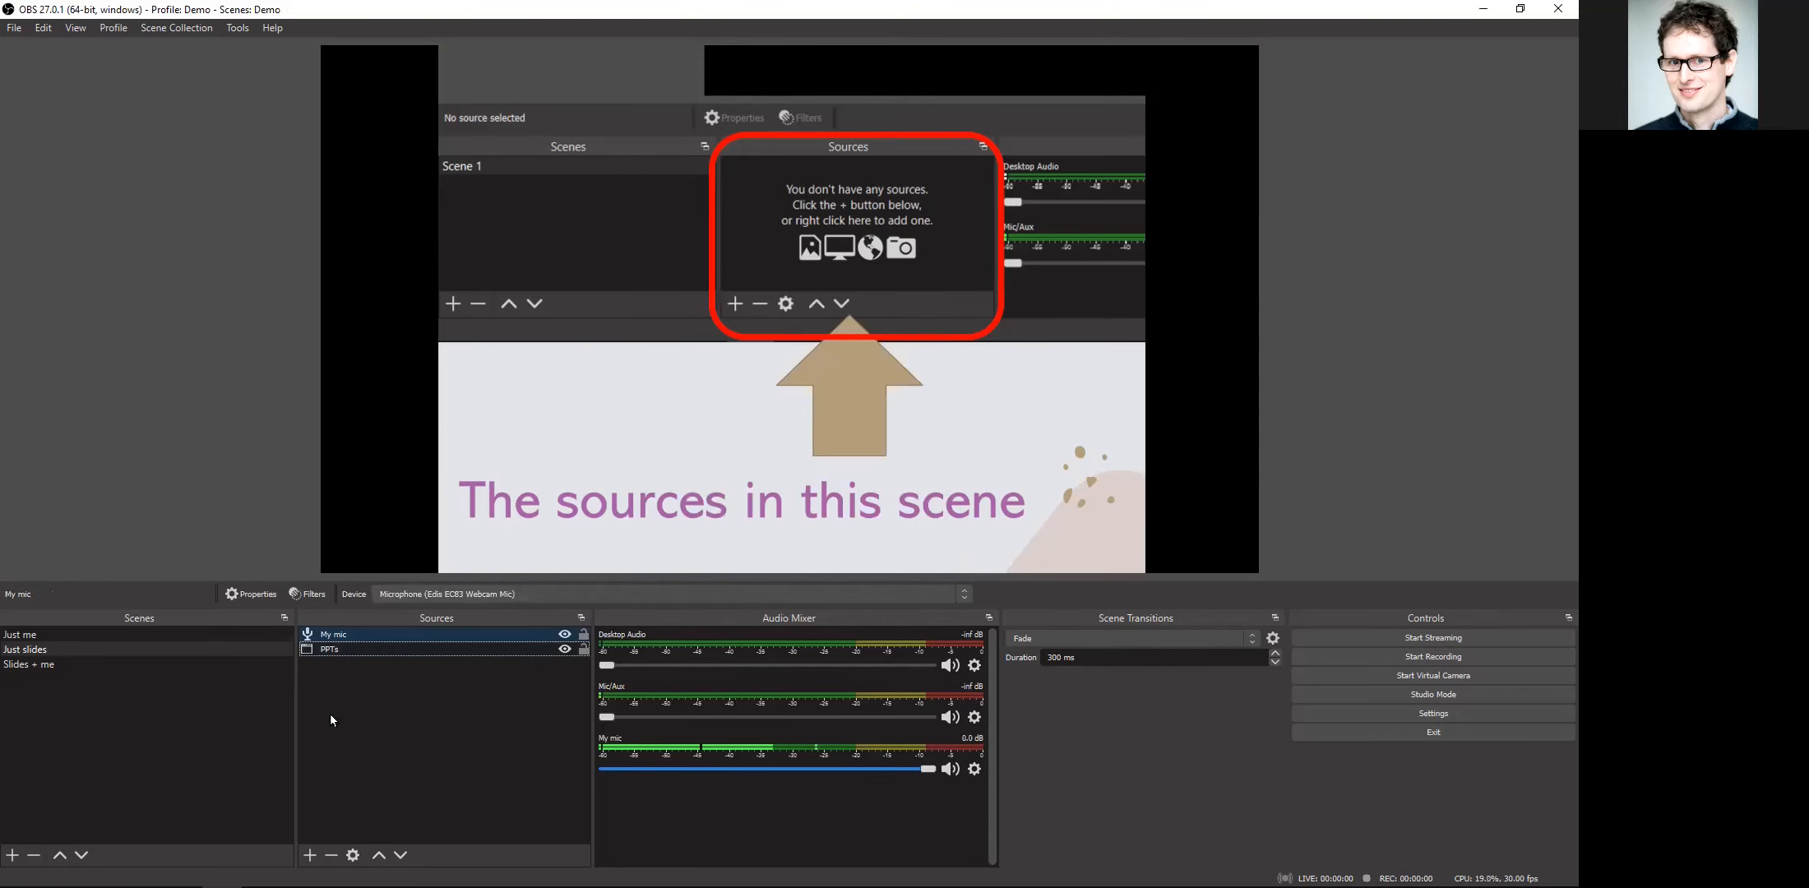
pyautogui.click(376, 733)
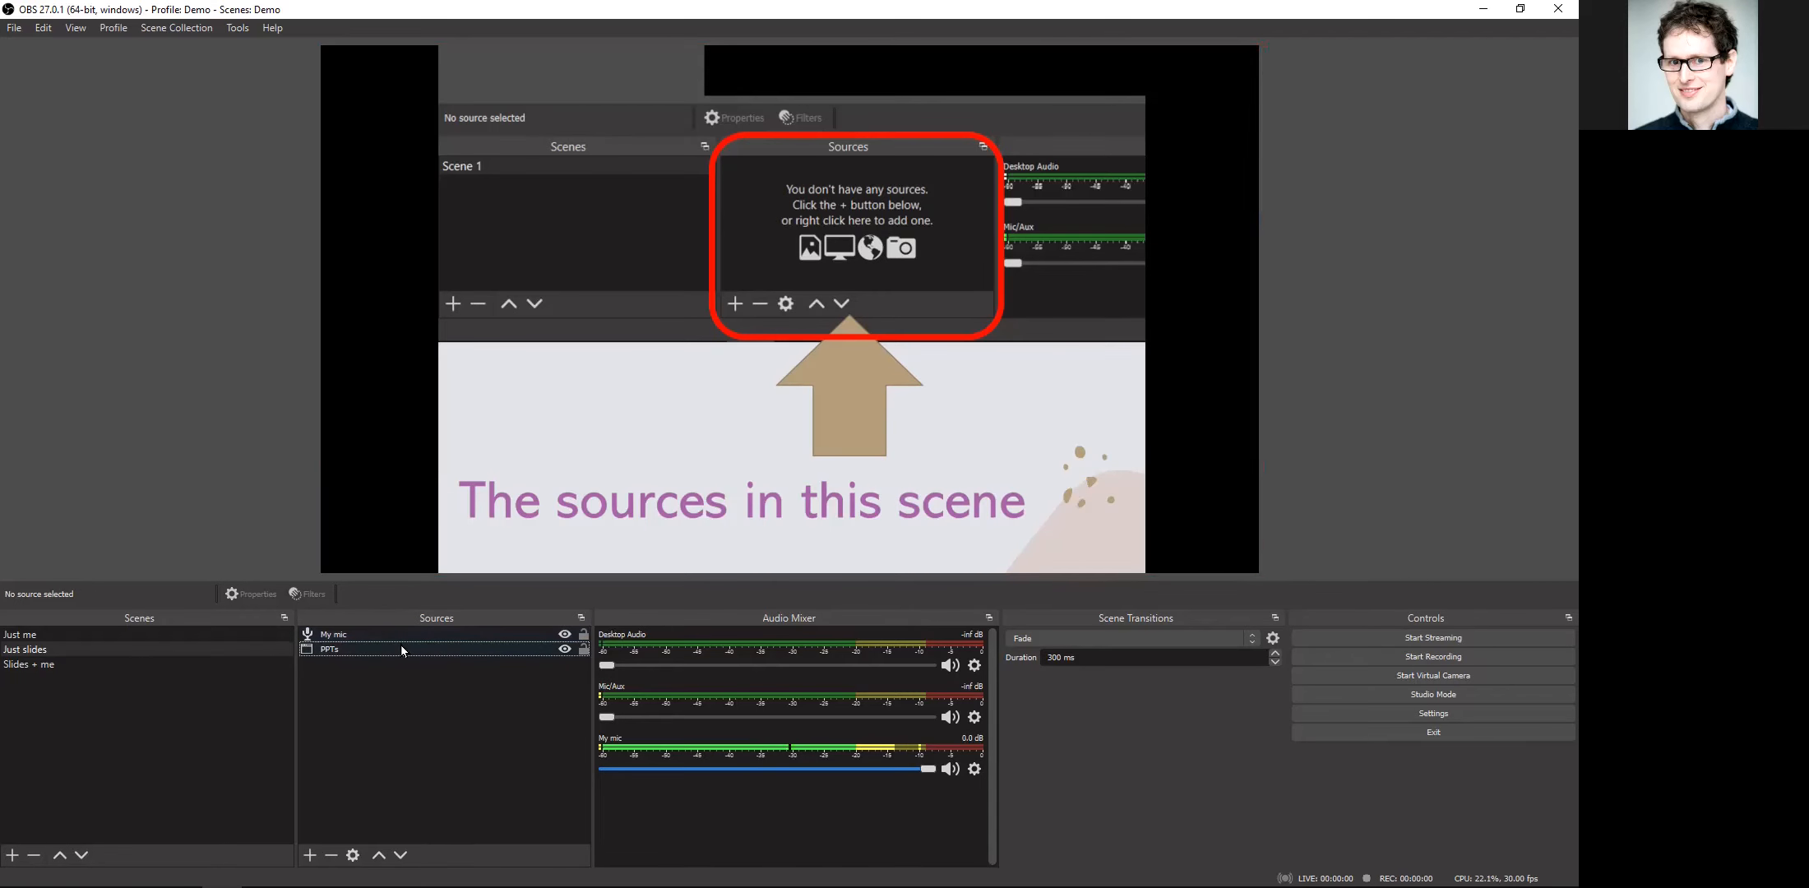
# Step: Add the existing "PPTs" Window Capture source to the "Slides + me" scene
pyautogui.click(150, 663)
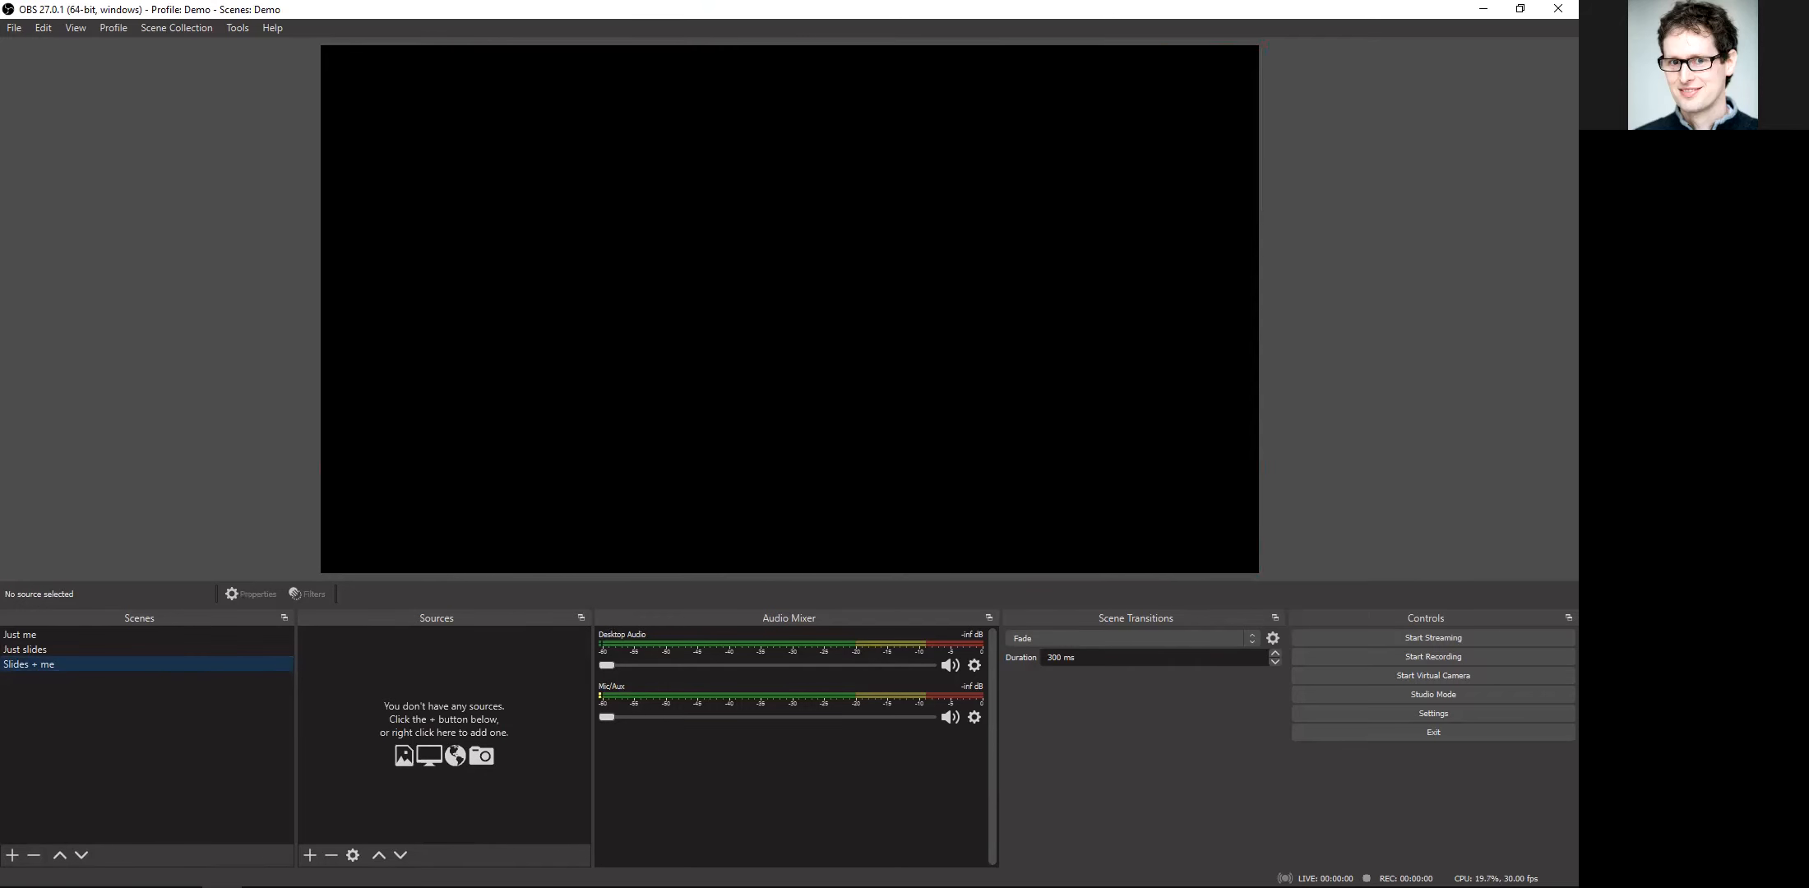
pyautogui.click(310, 855)
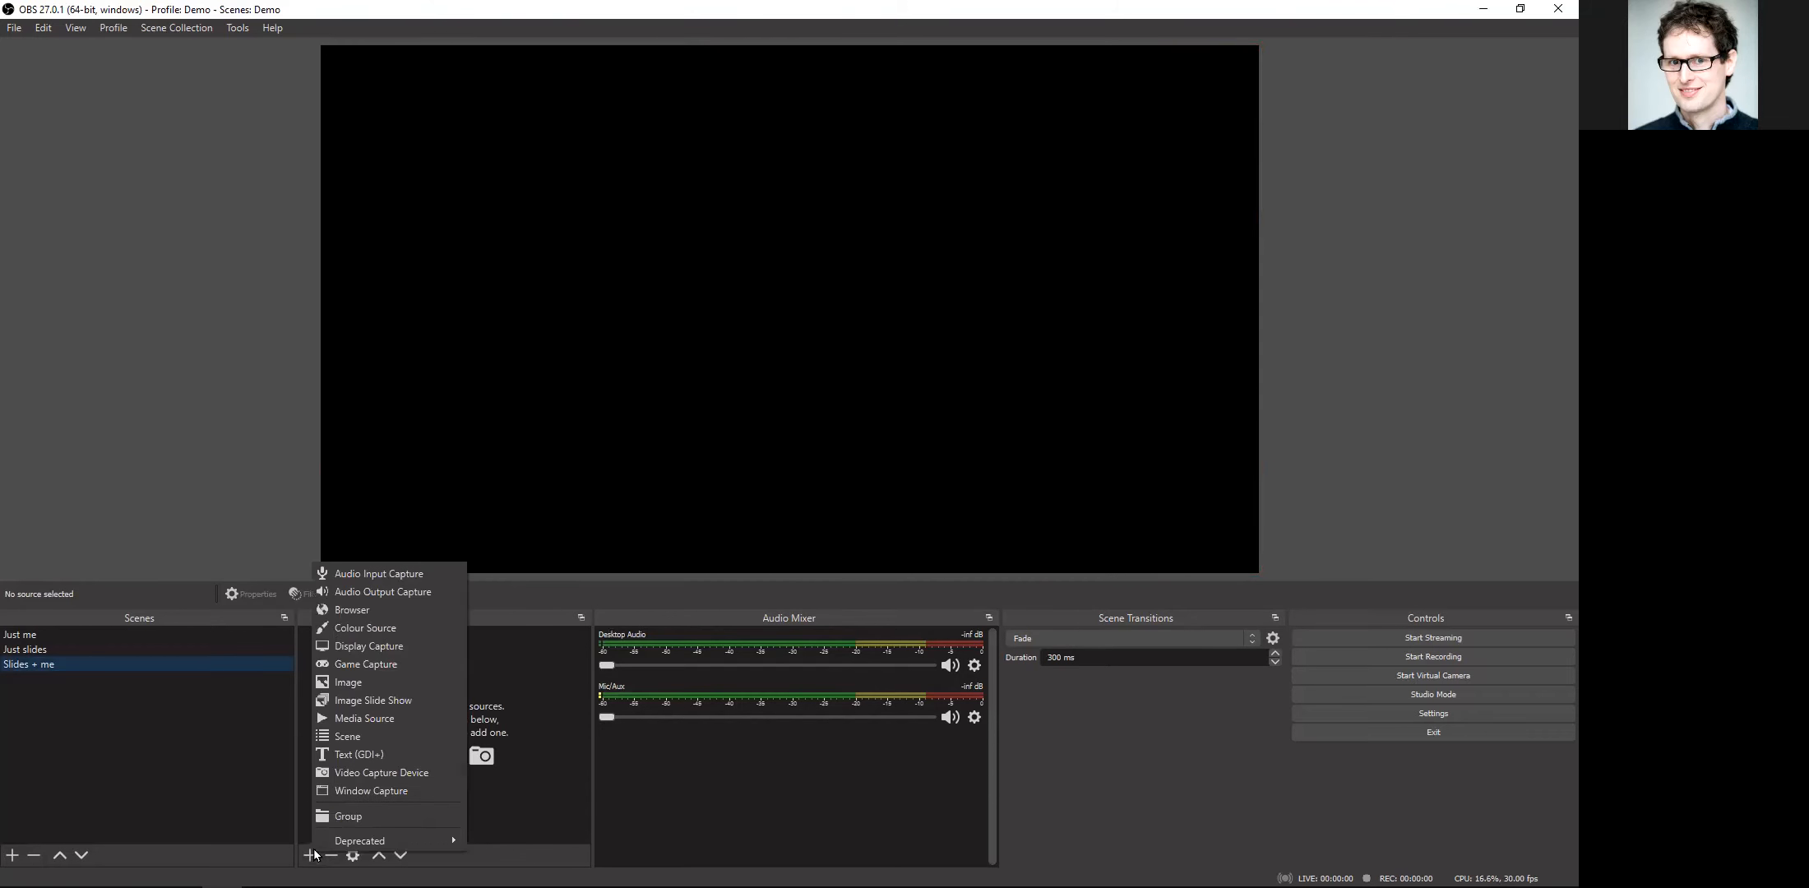
pyautogui.click(383, 790)
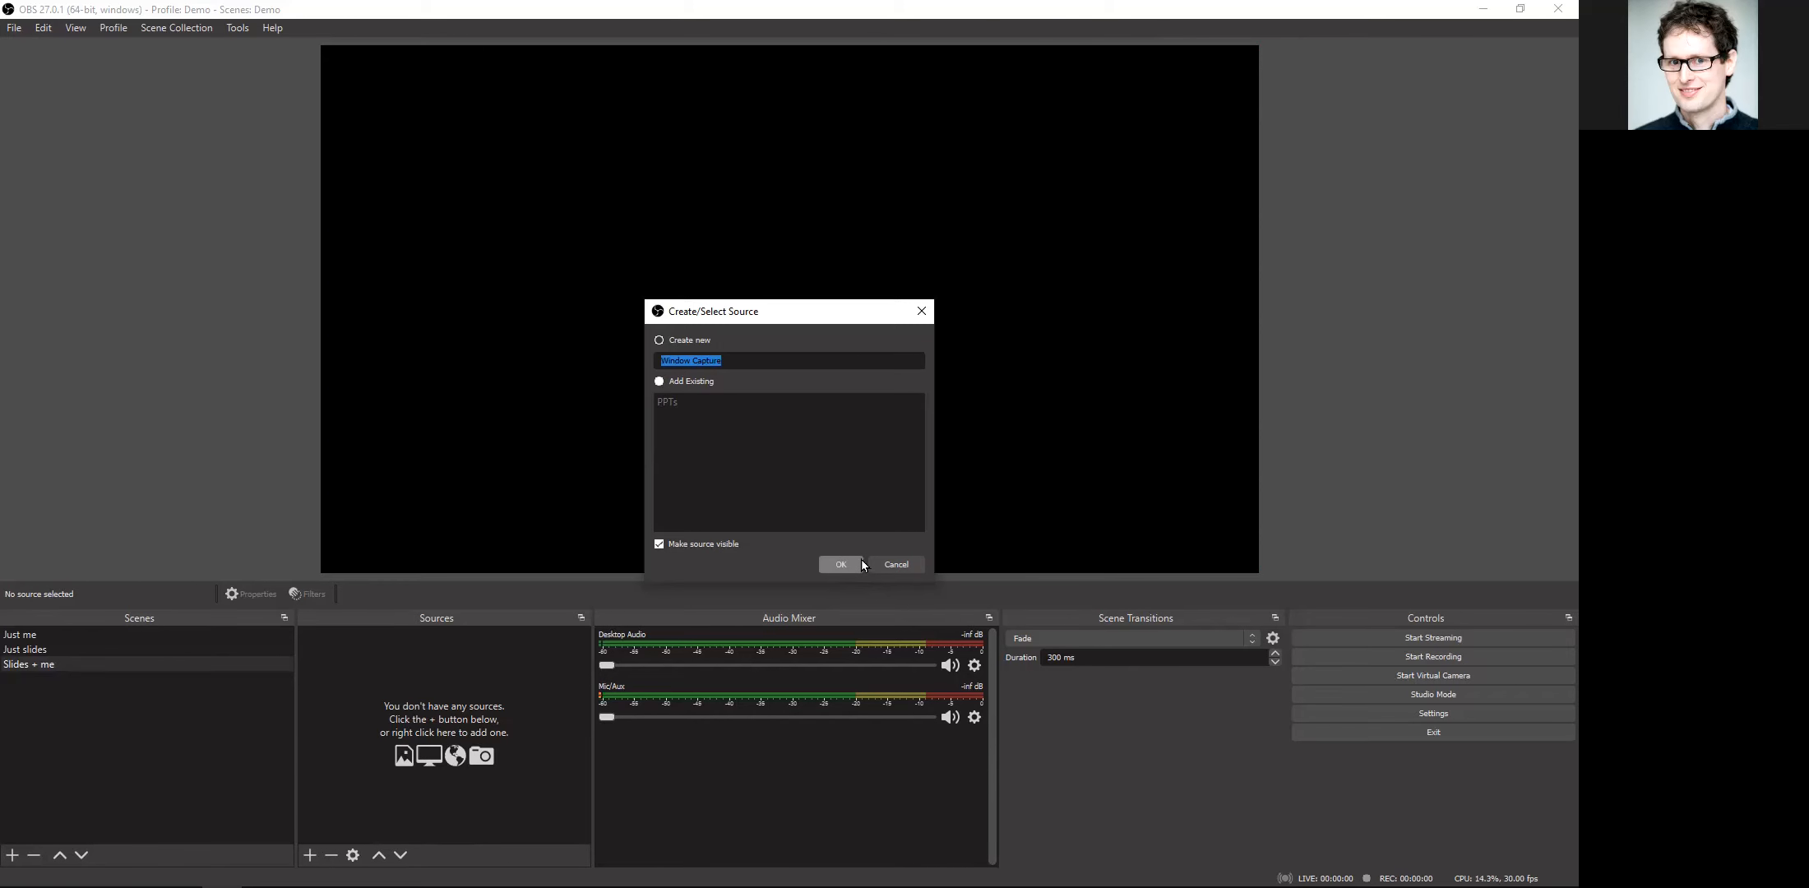
pyautogui.click(660, 382)
pyautogui.click(667, 402)
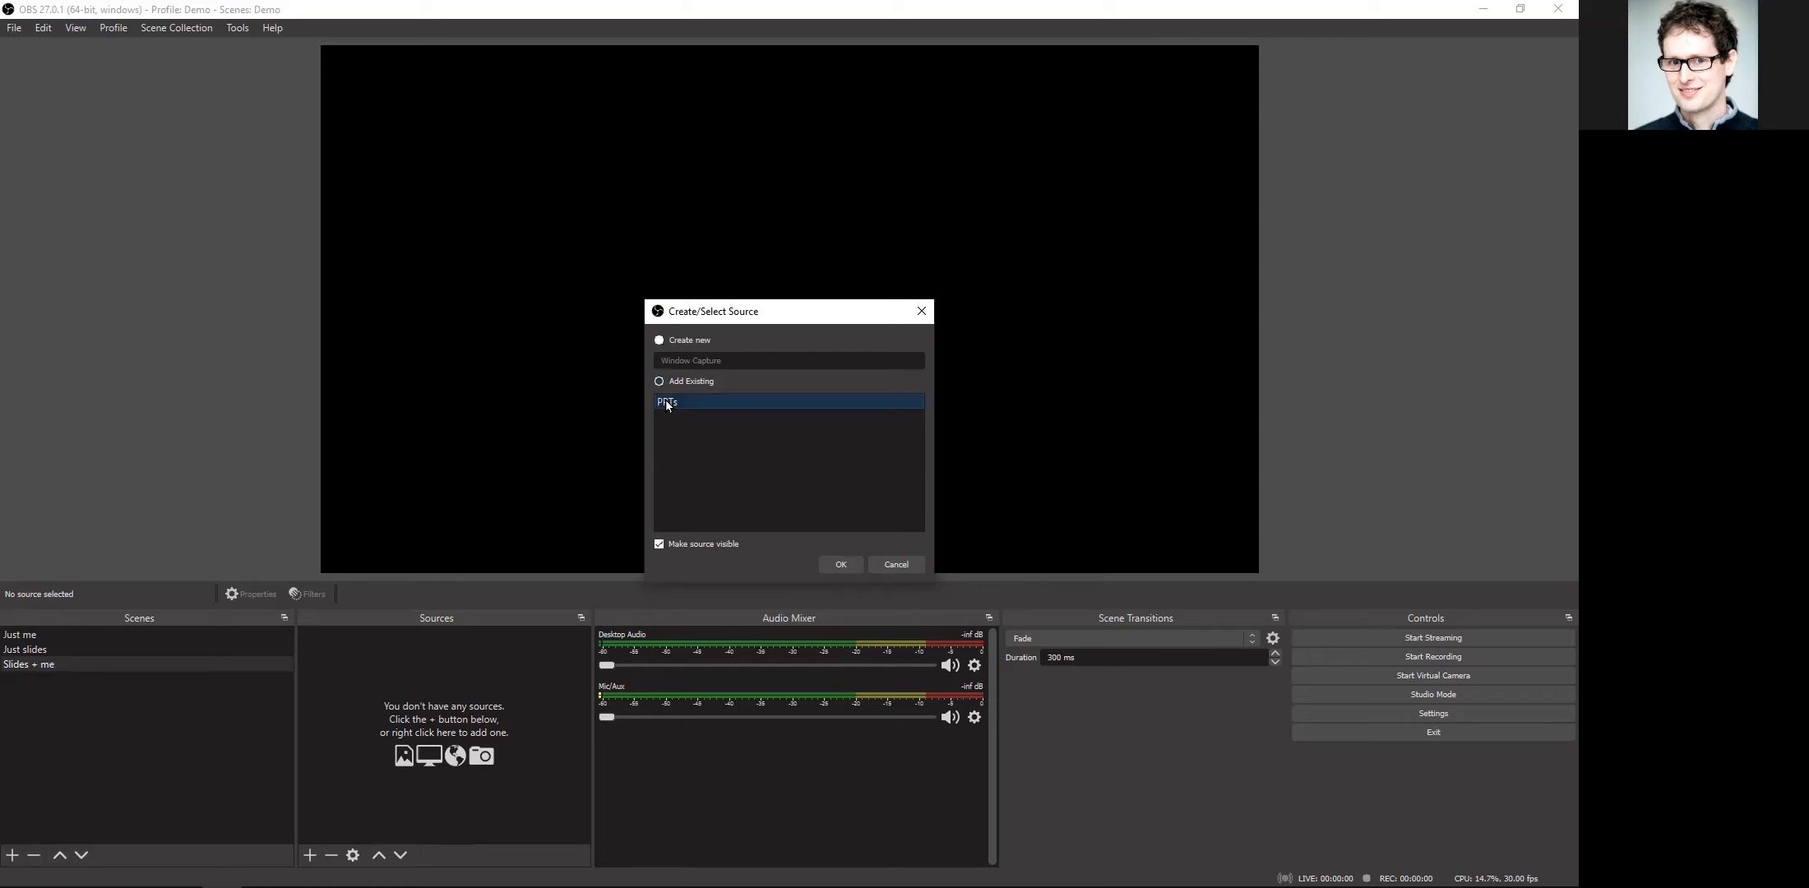
pyautogui.click(832, 562)
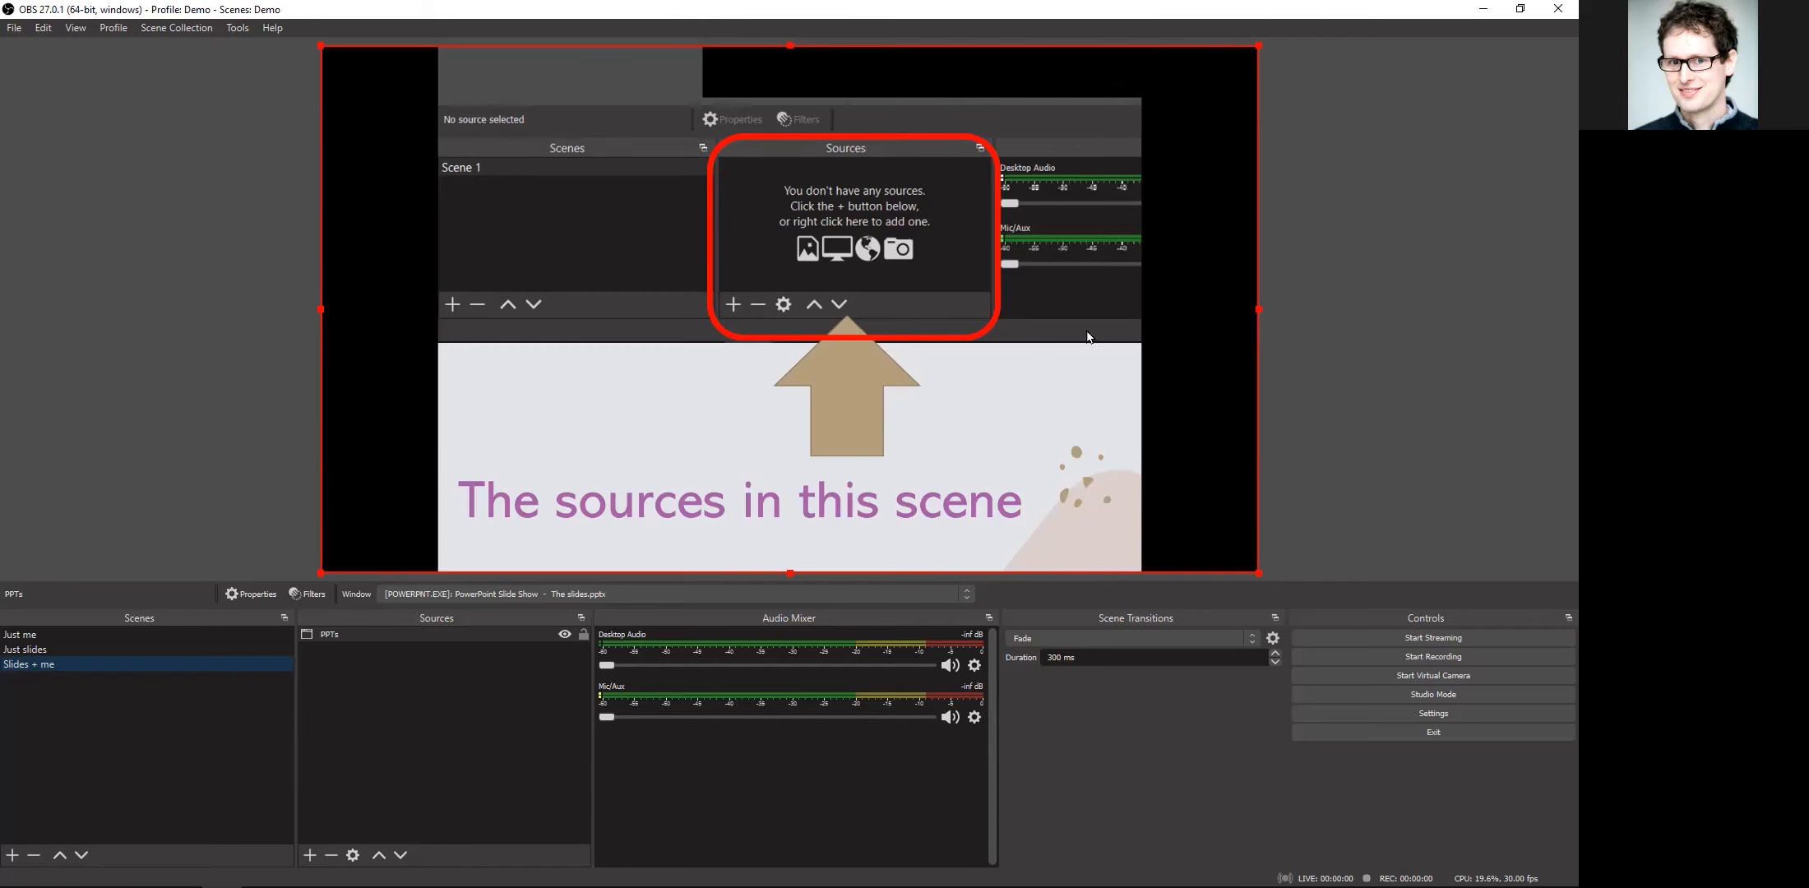
# Step: Add the existing "My webcam" Video Capture Device to the scene and shrink it to about half size in the canvas's lower-right corner
pyautogui.click(311, 854)
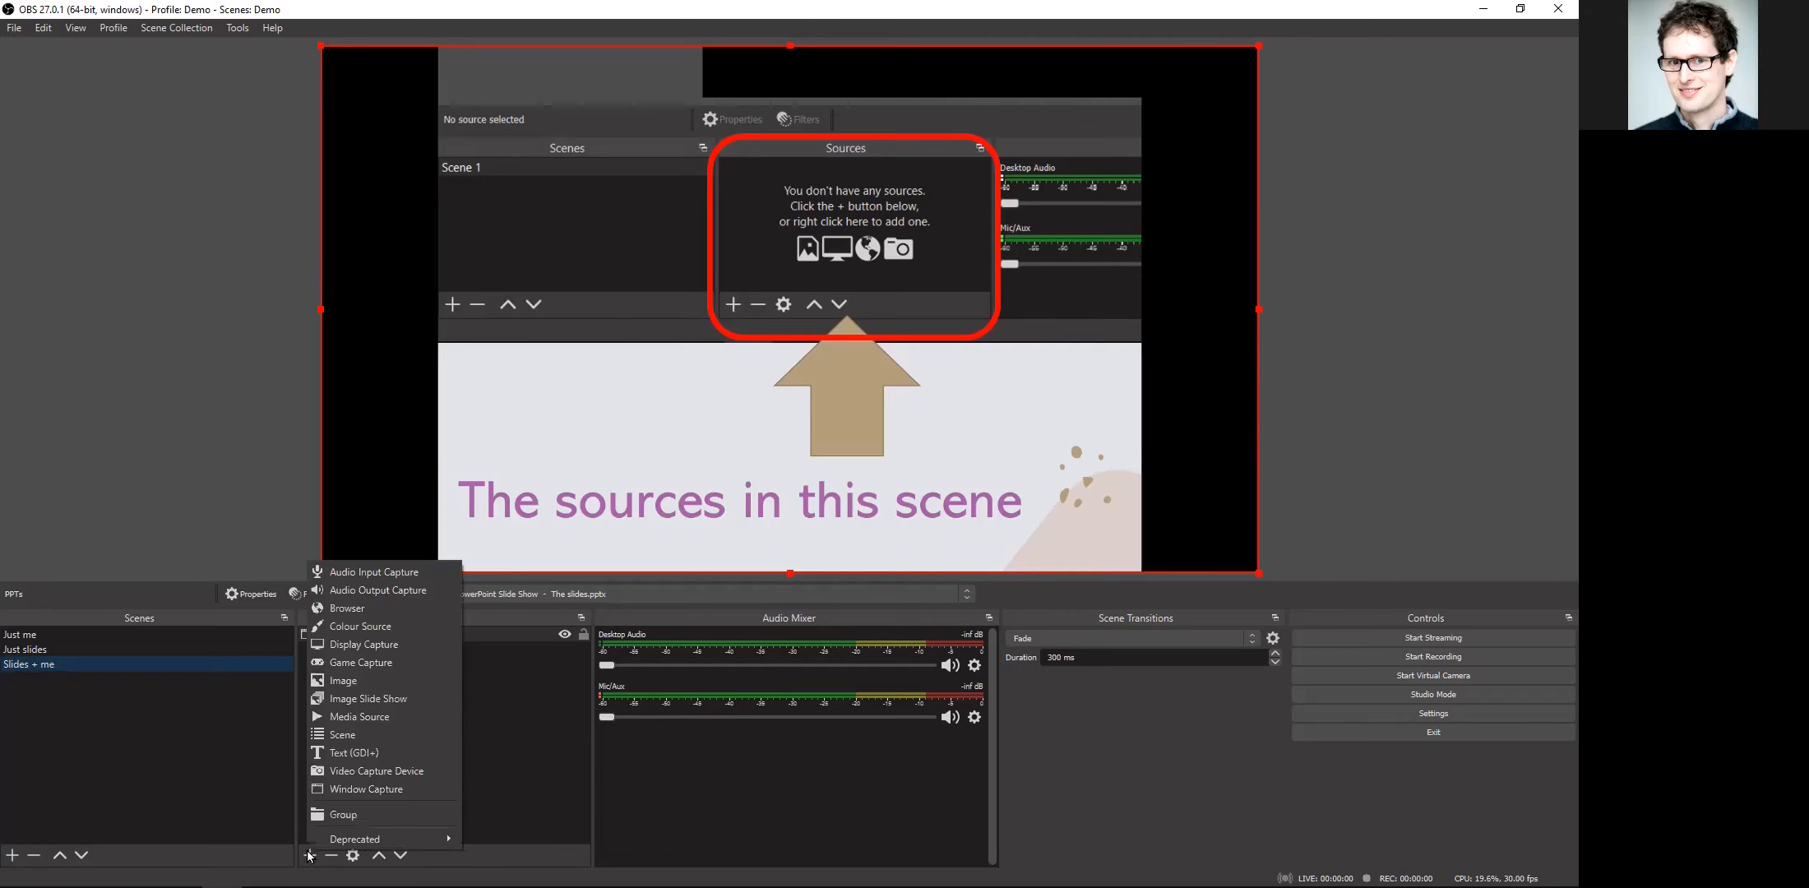
pyautogui.click(367, 773)
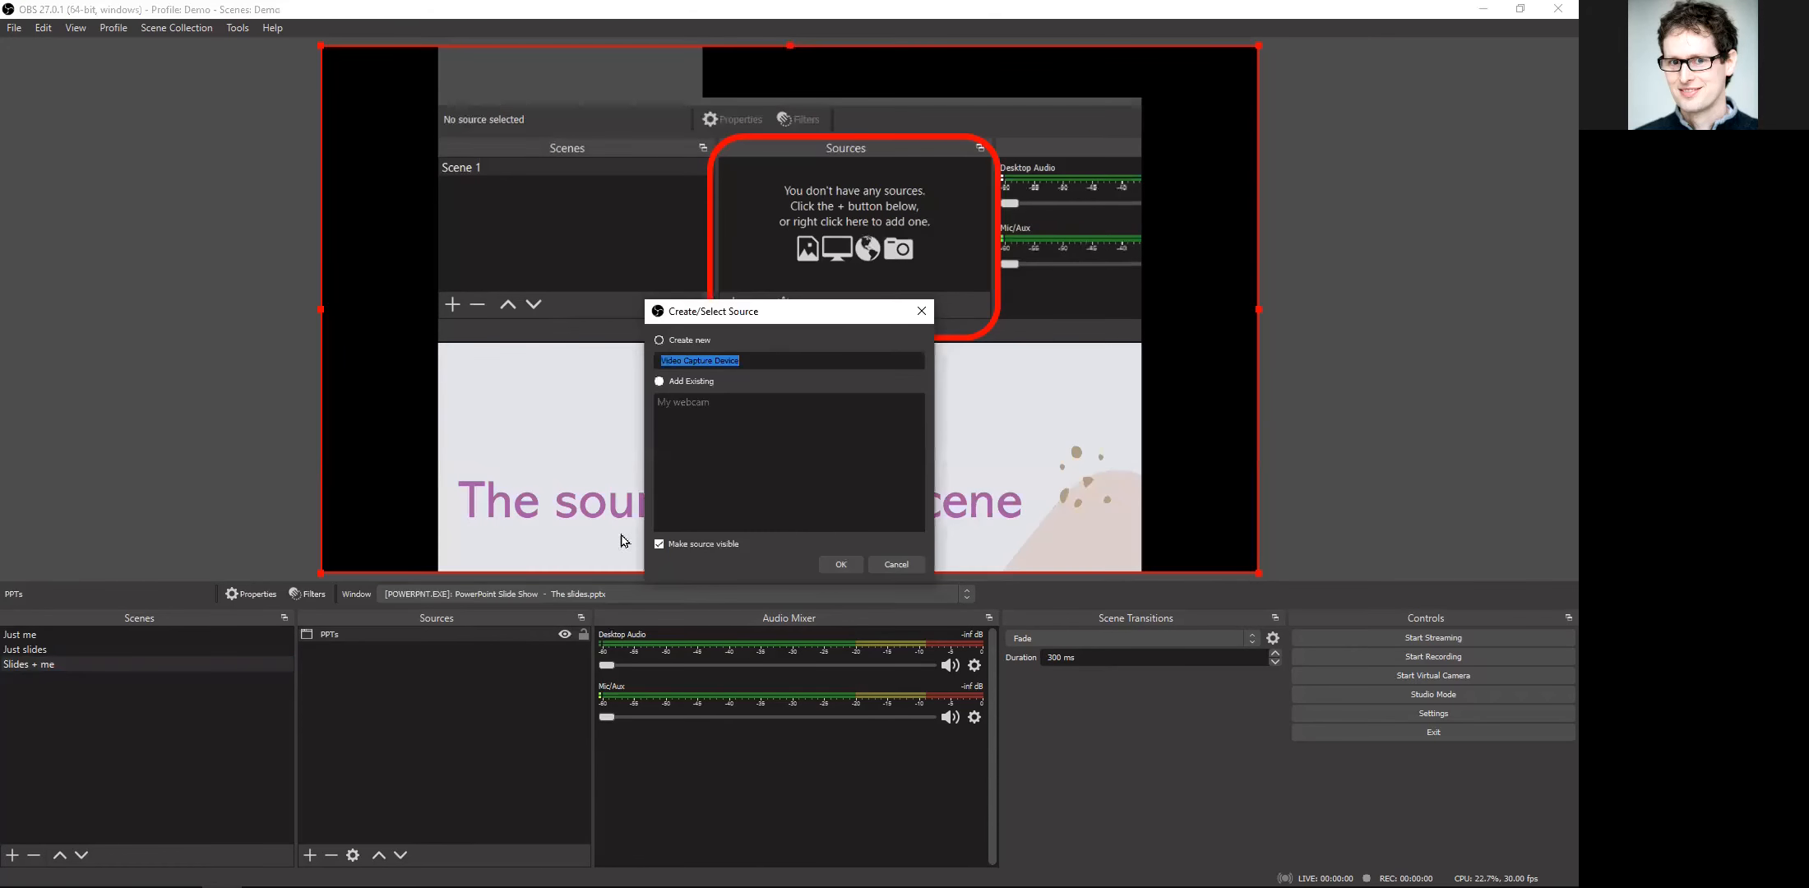
pyautogui.click(660, 381)
pyautogui.click(675, 403)
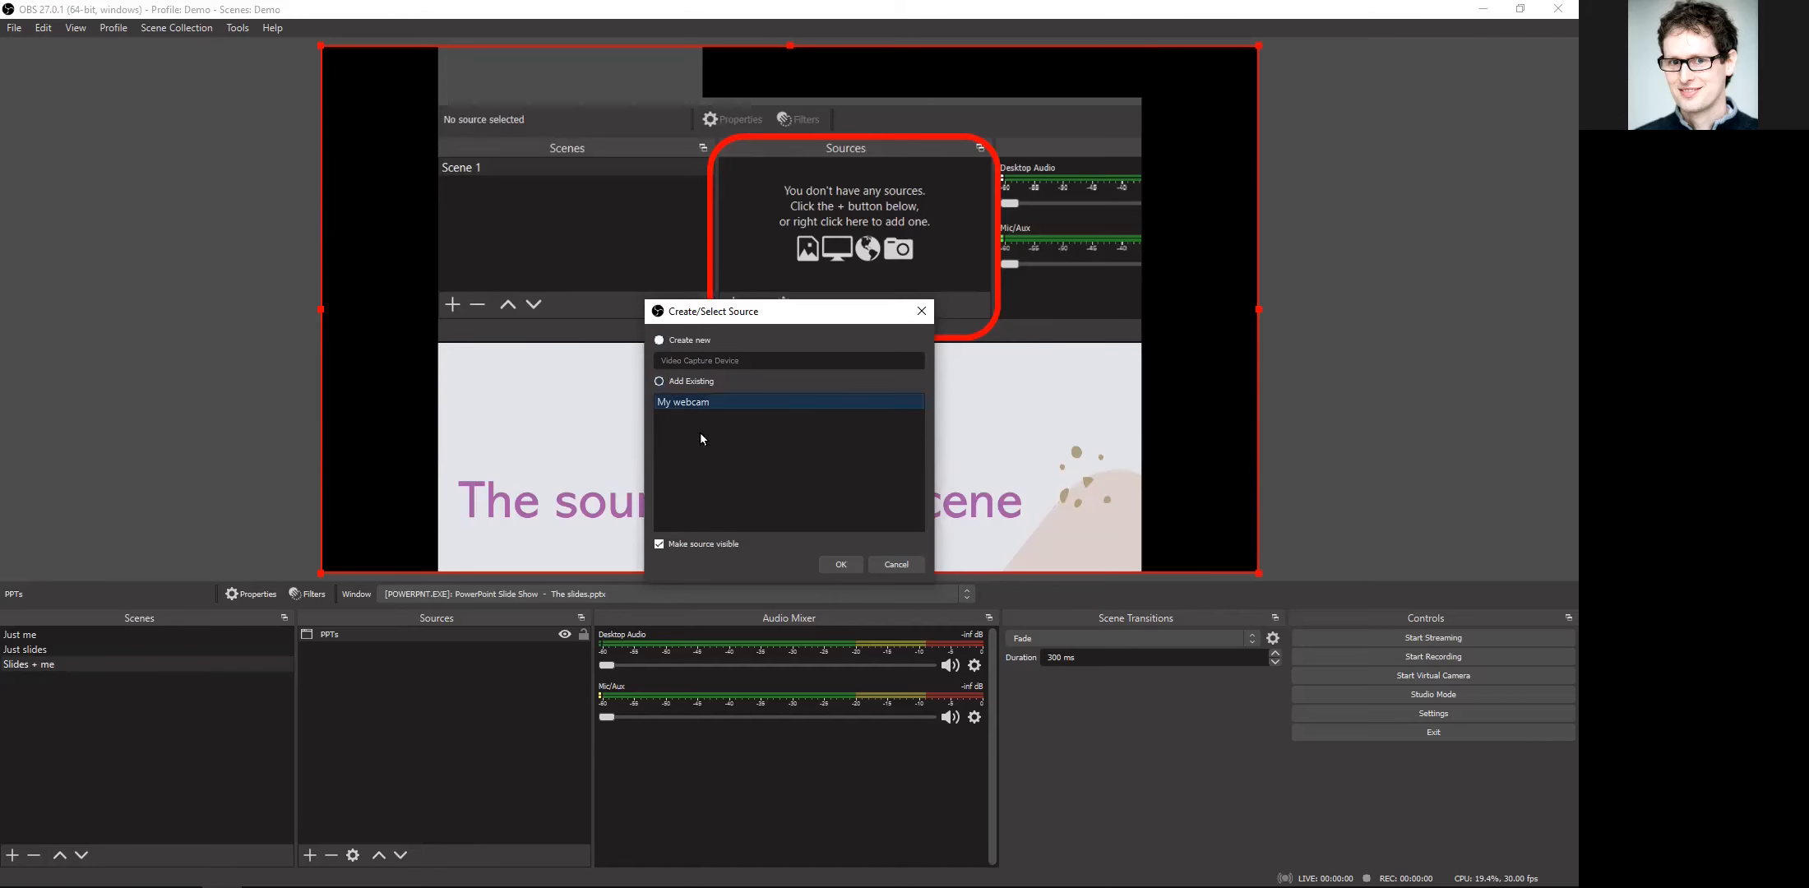
pyautogui.click(841, 565)
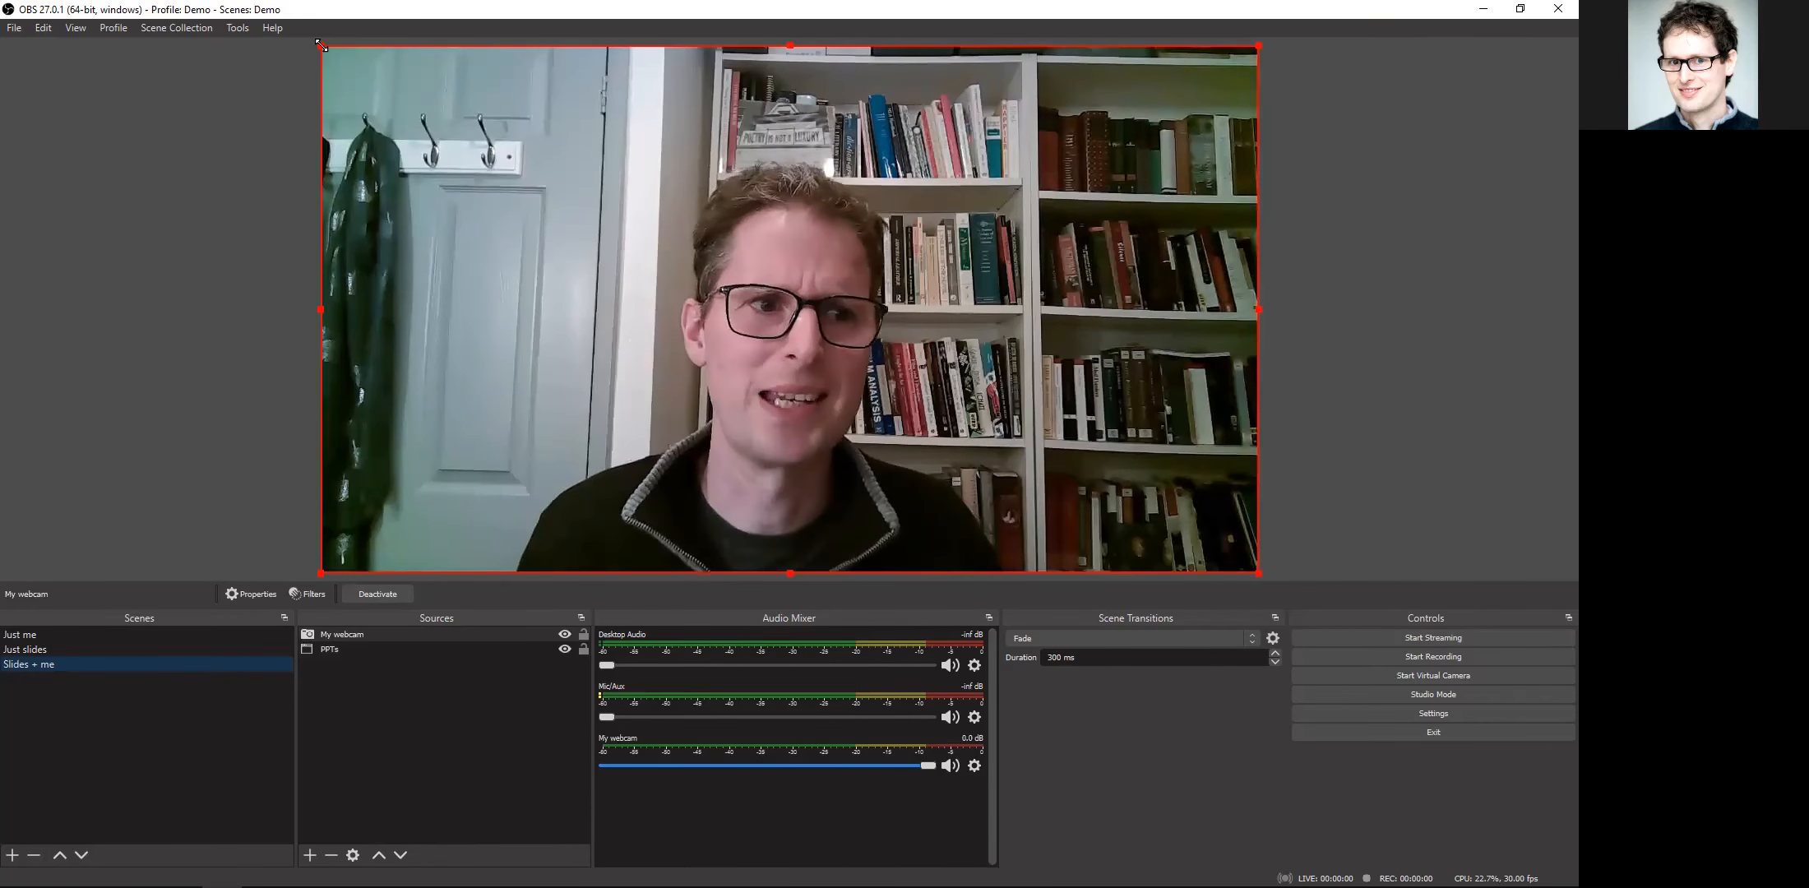
pyautogui.moveTo(323, 47); pyautogui.dragTo(868, 322)
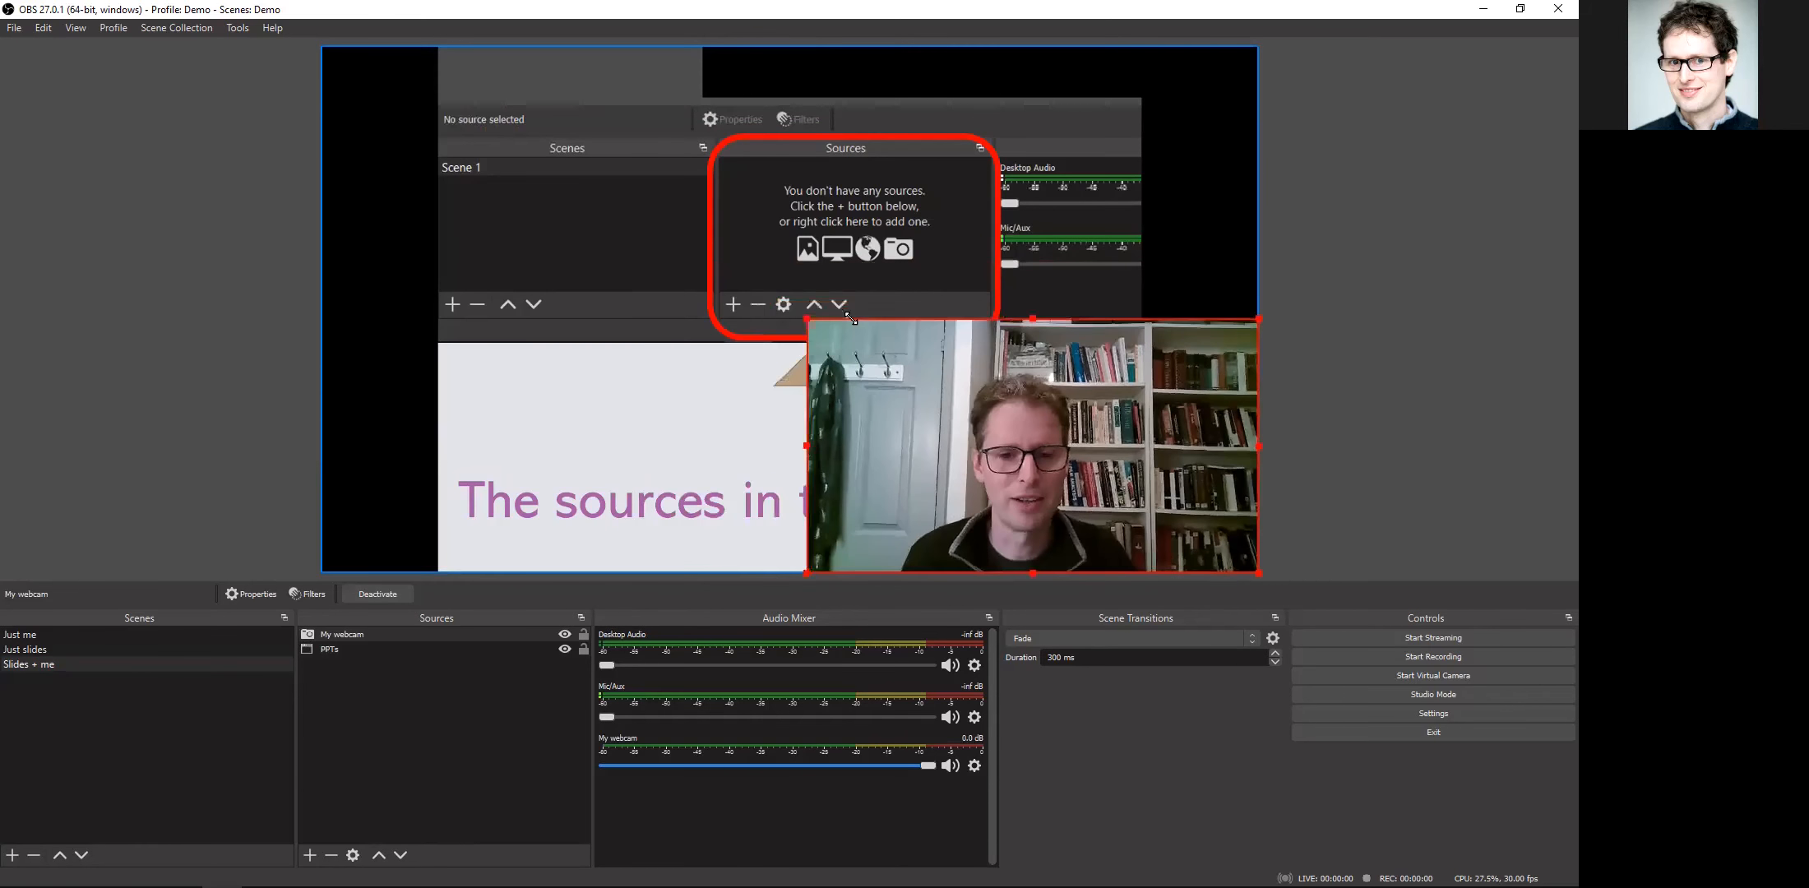
# Step: Shift the PPTs capture left until the slide meets the canvas's left edge, lock it, and toggle its visibility off and on
pyautogui.moveTo(811, 204); pyautogui.dragTo(683, 198)
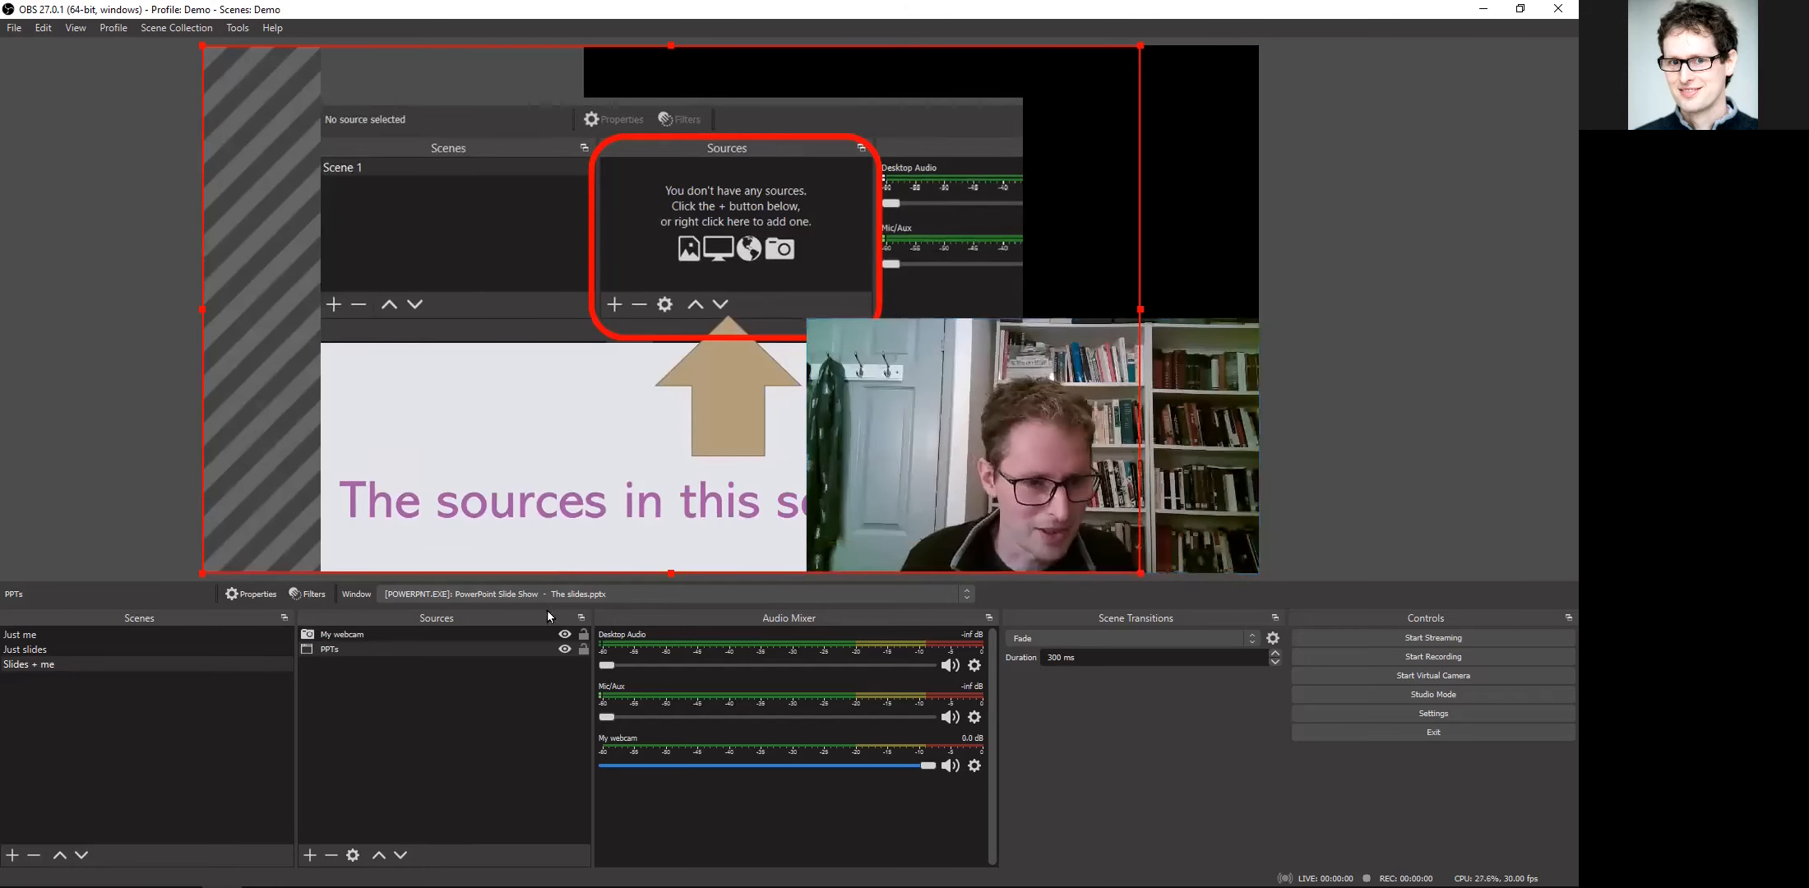
pyautogui.click(583, 650)
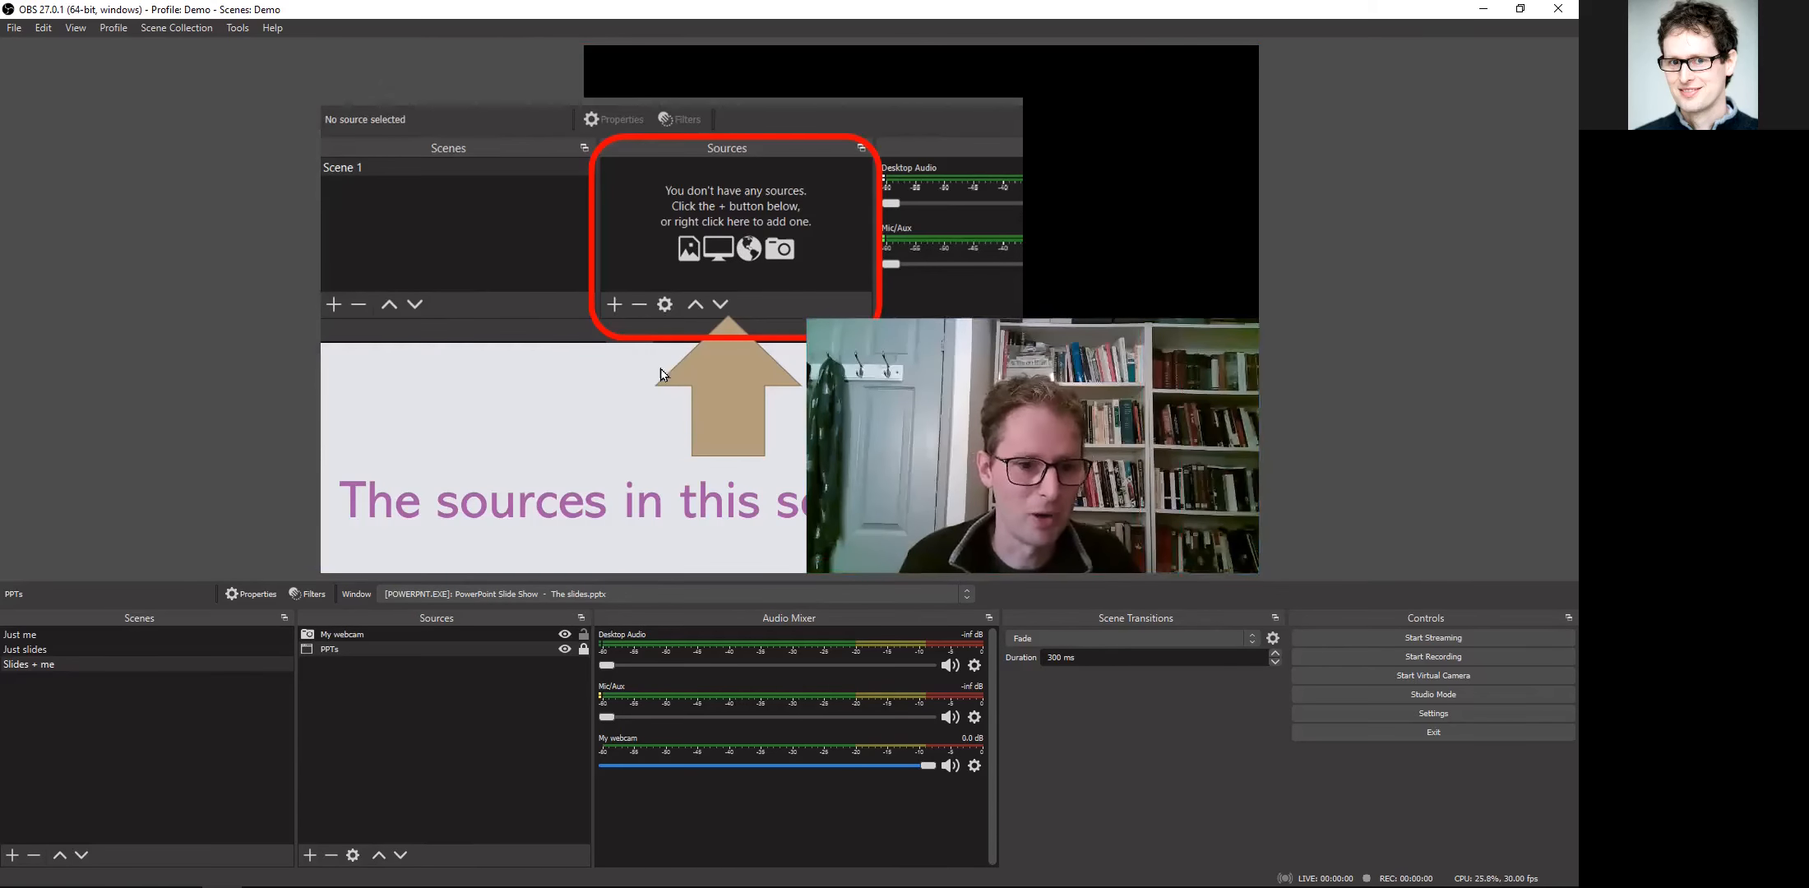
pyautogui.click(565, 650)
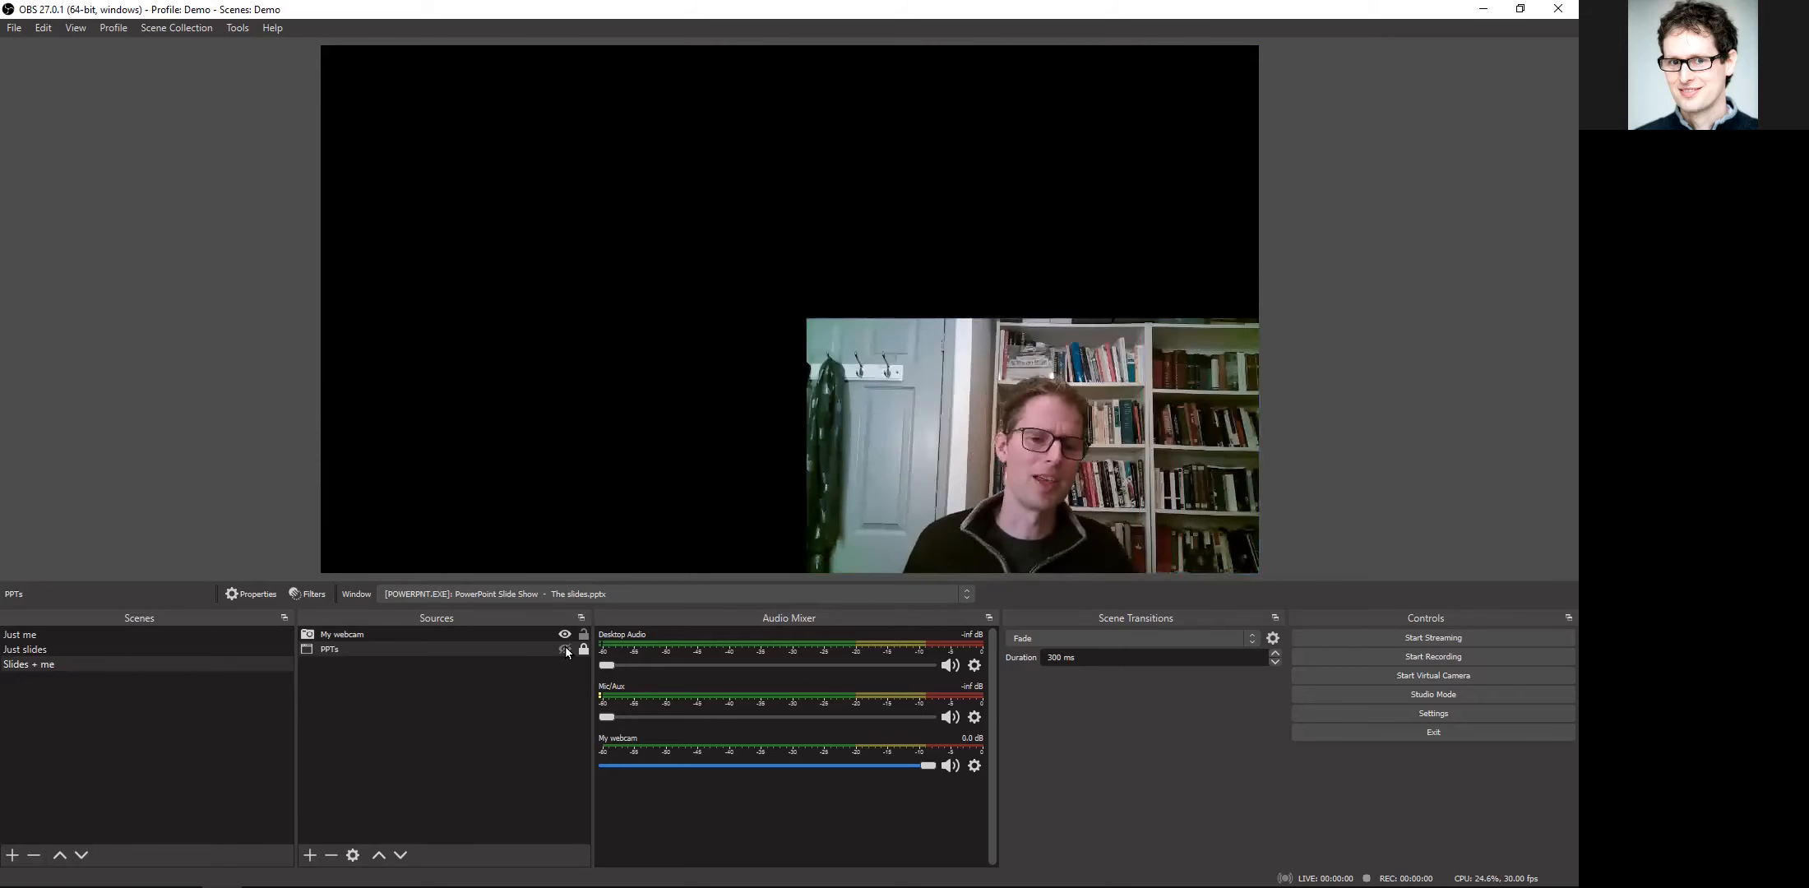
pyautogui.click(565, 650)
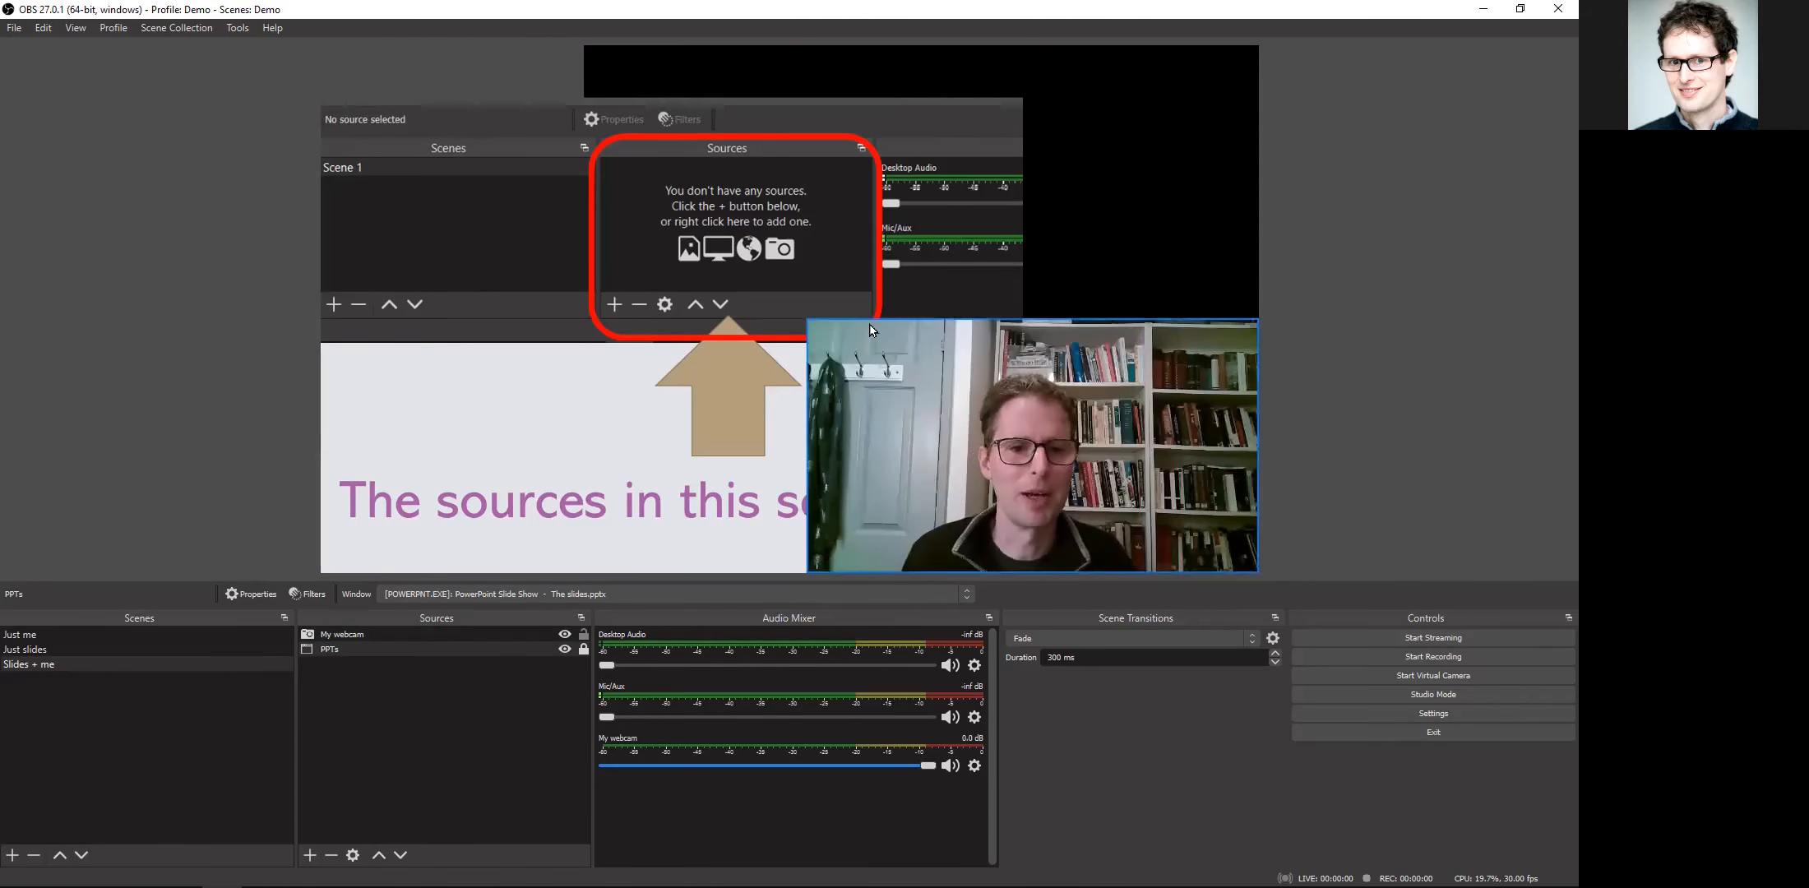
# Step: Shrink the webcam further, reposition it over the slide's right edge, and crop both its sides to a roughly square frame
pyautogui.click(810, 329)
pyautogui.moveTo(810, 329); pyautogui.dragTo(940, 373)
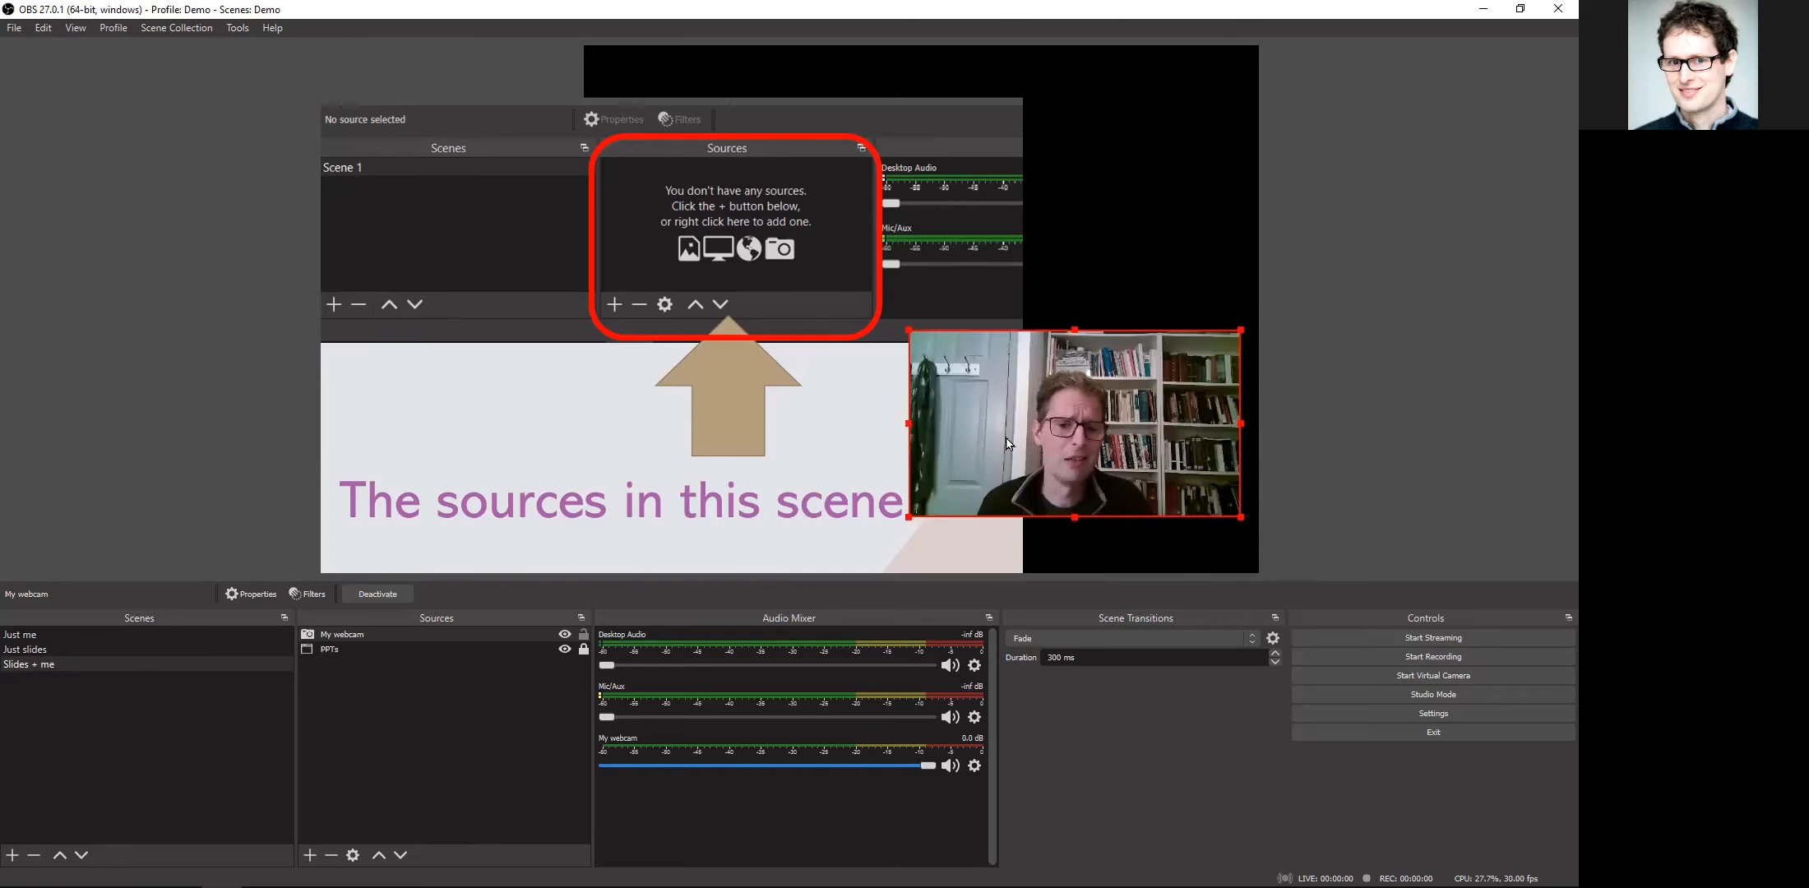
pyautogui.moveTo(1009, 404); pyautogui.dragTo(968, 423)
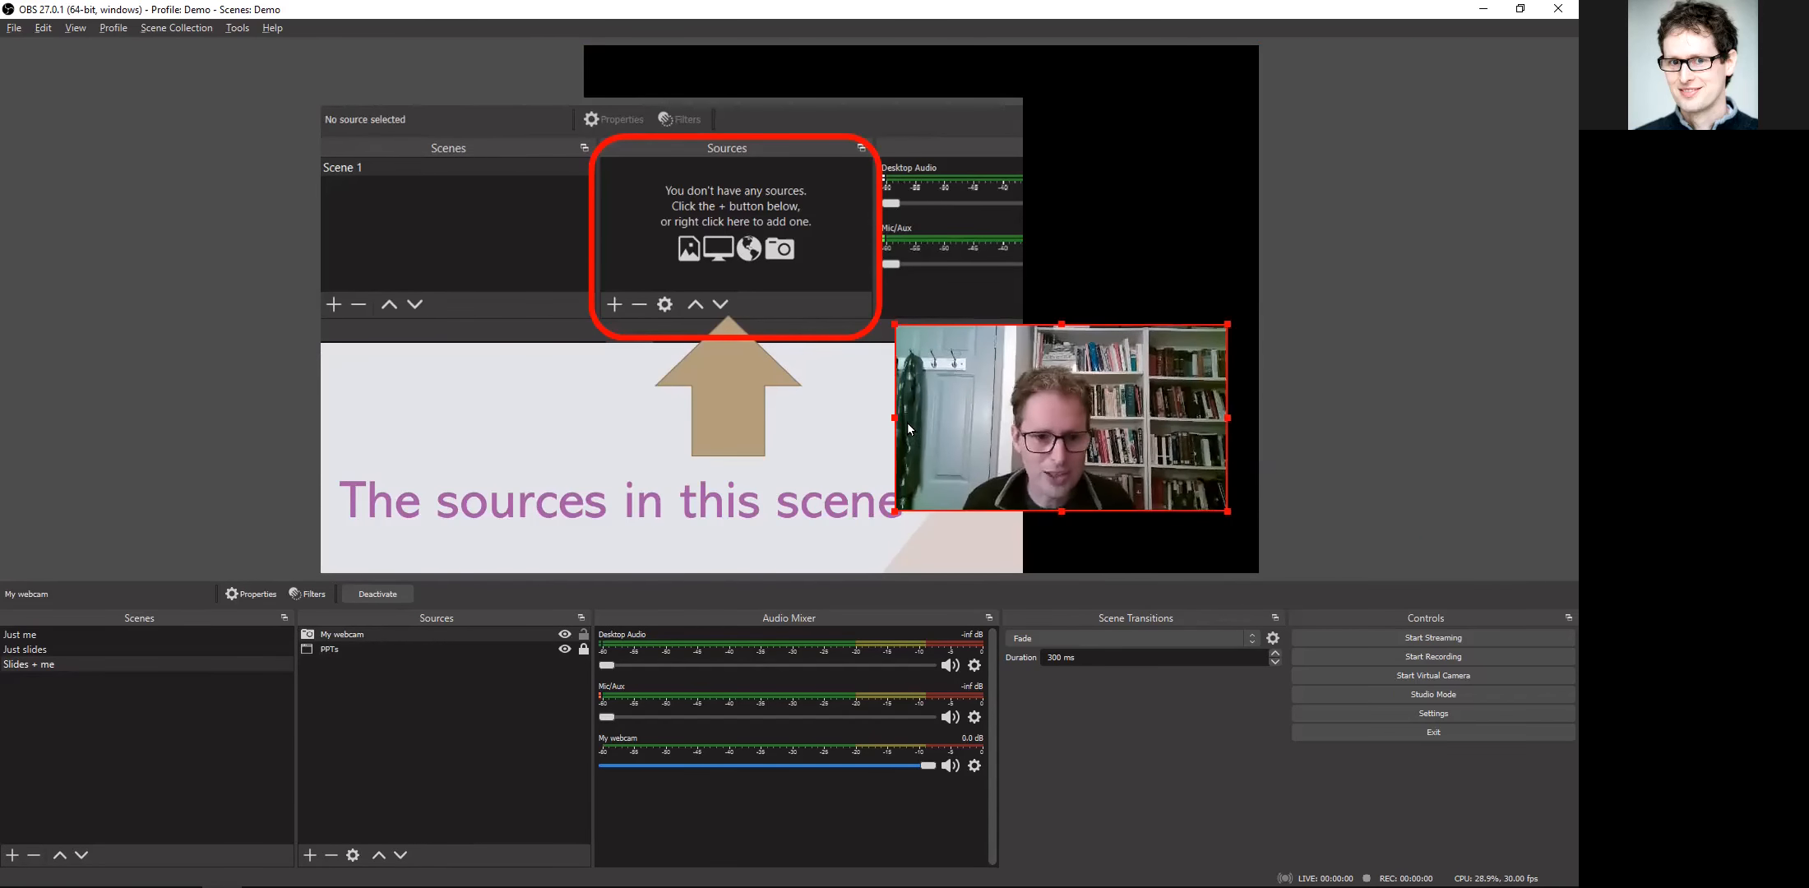
pyautogui.moveTo(895, 418); pyautogui.dragTo(957, 415)
pyautogui.moveTo(1228, 417); pyautogui.dragTo(1141, 415)
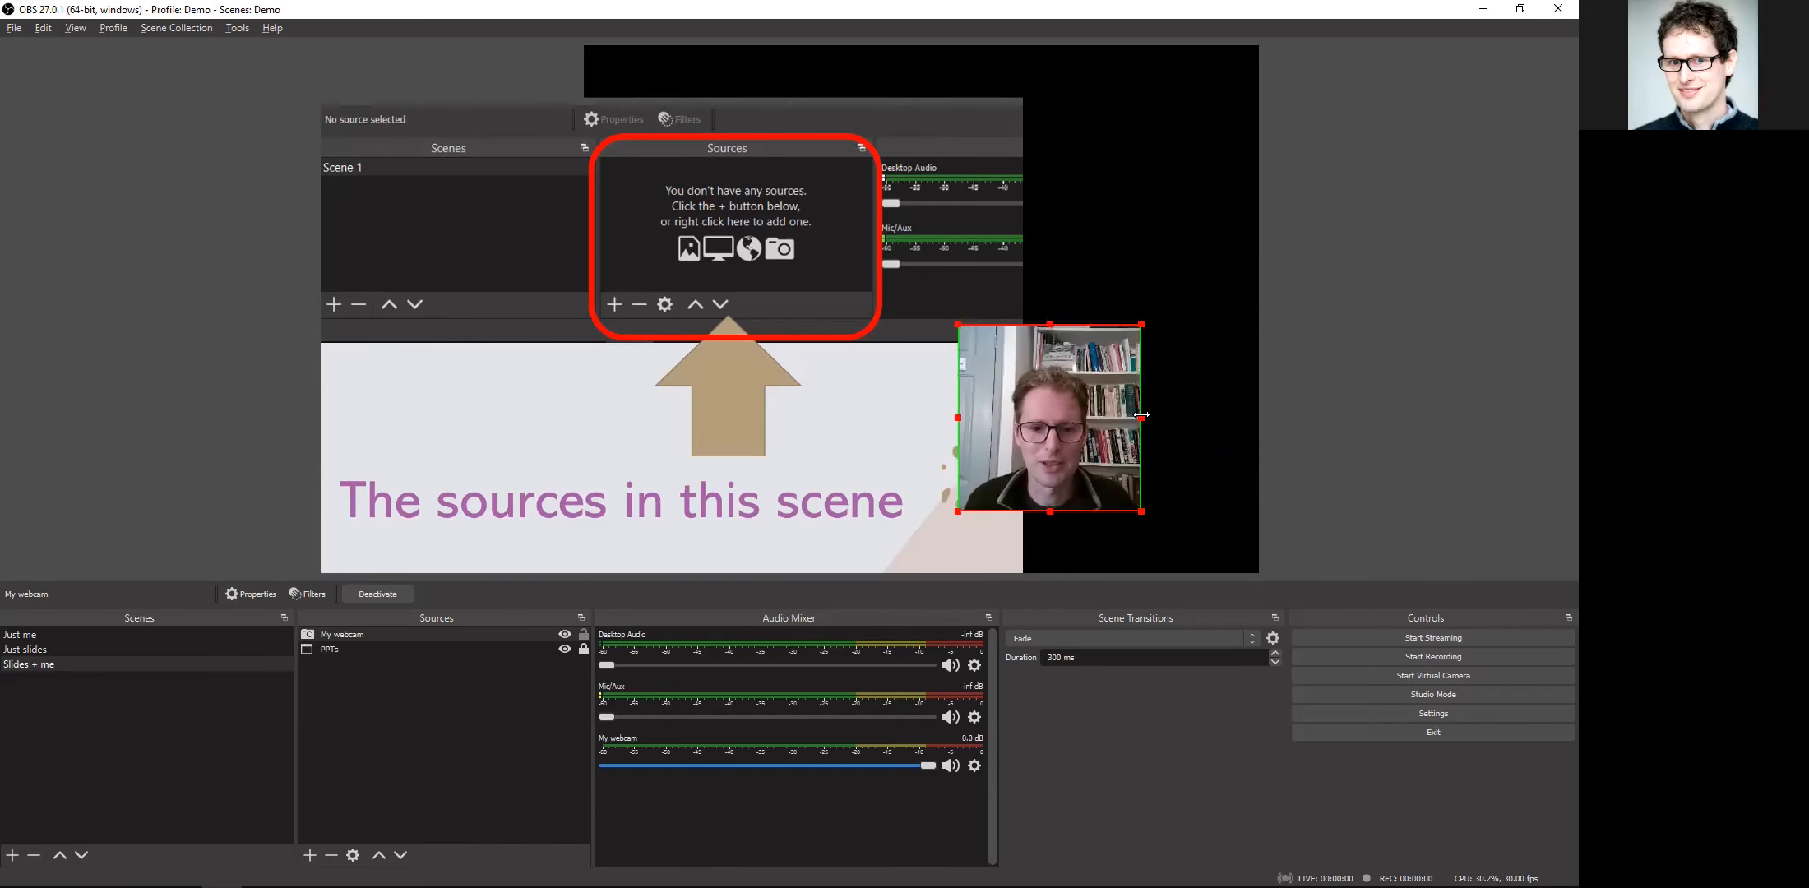
# Step: Place the cropped webcam against the canvas's right edge near the bottom and size it to fit beside the slide's text
pyautogui.moveTo(957, 418); pyautogui.dragTo(1070, 425)
pyautogui.moveTo(1198, 519); pyautogui.dragTo(1210, 487)
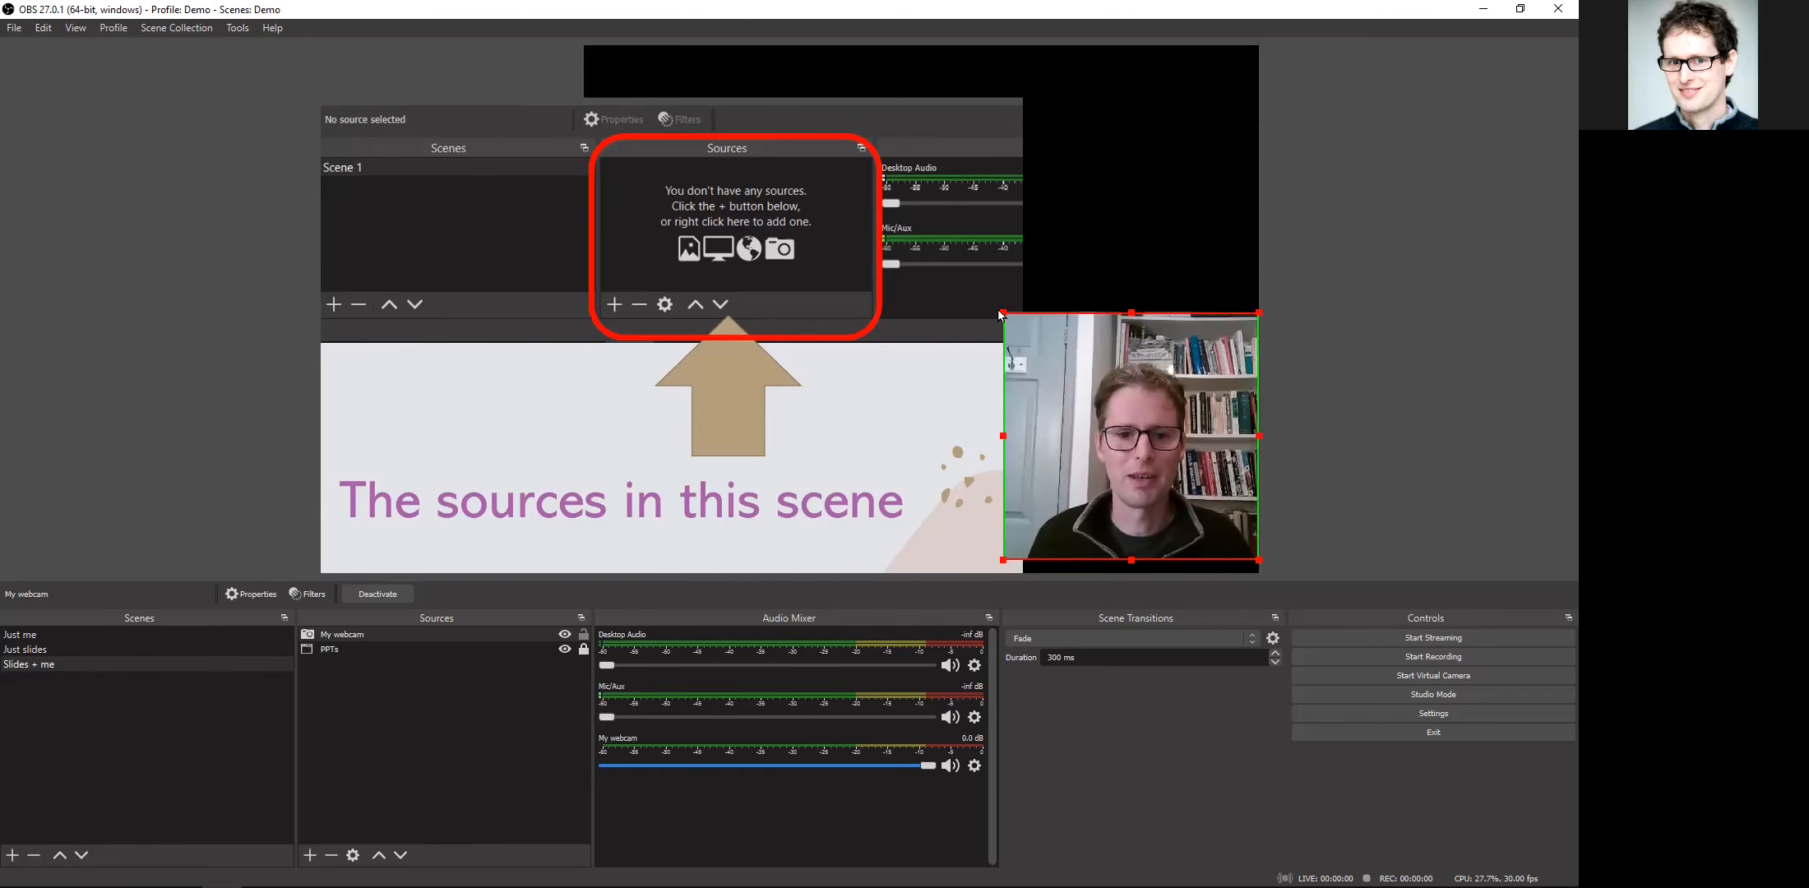
pyautogui.moveTo(1002, 312); pyautogui.dragTo(1006, 315)
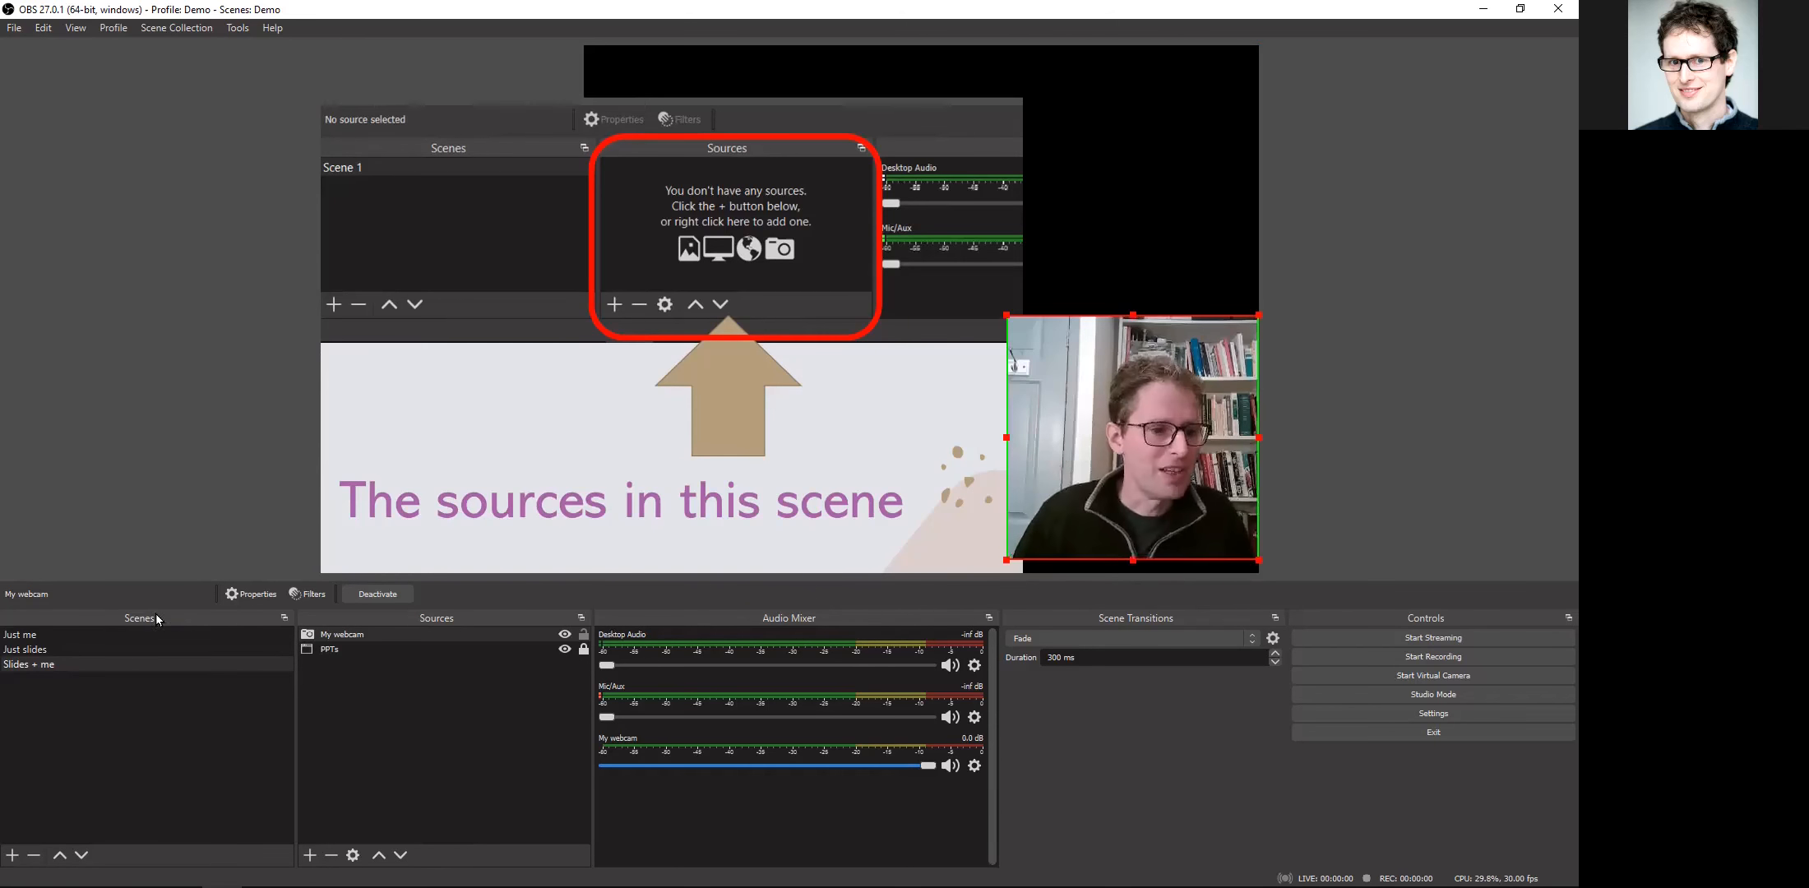
# Step: View the "Just slides" and "Just me" scenes, and return to "Slides + me"
pyautogui.click(146, 646)
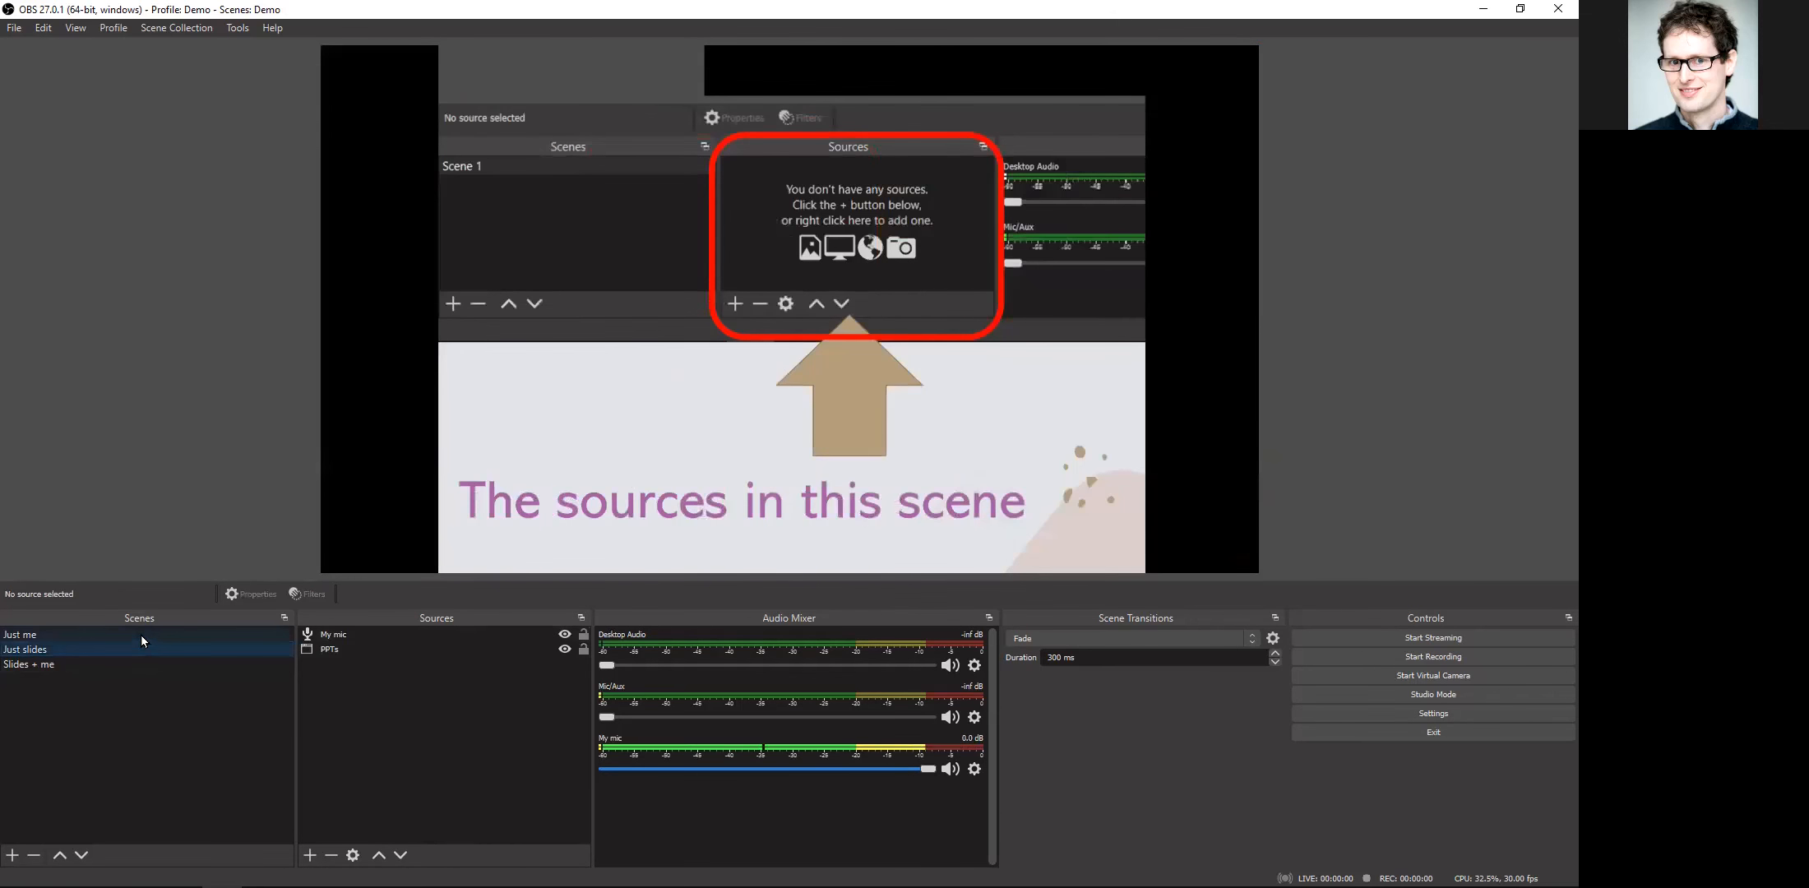
pyautogui.click(140, 635)
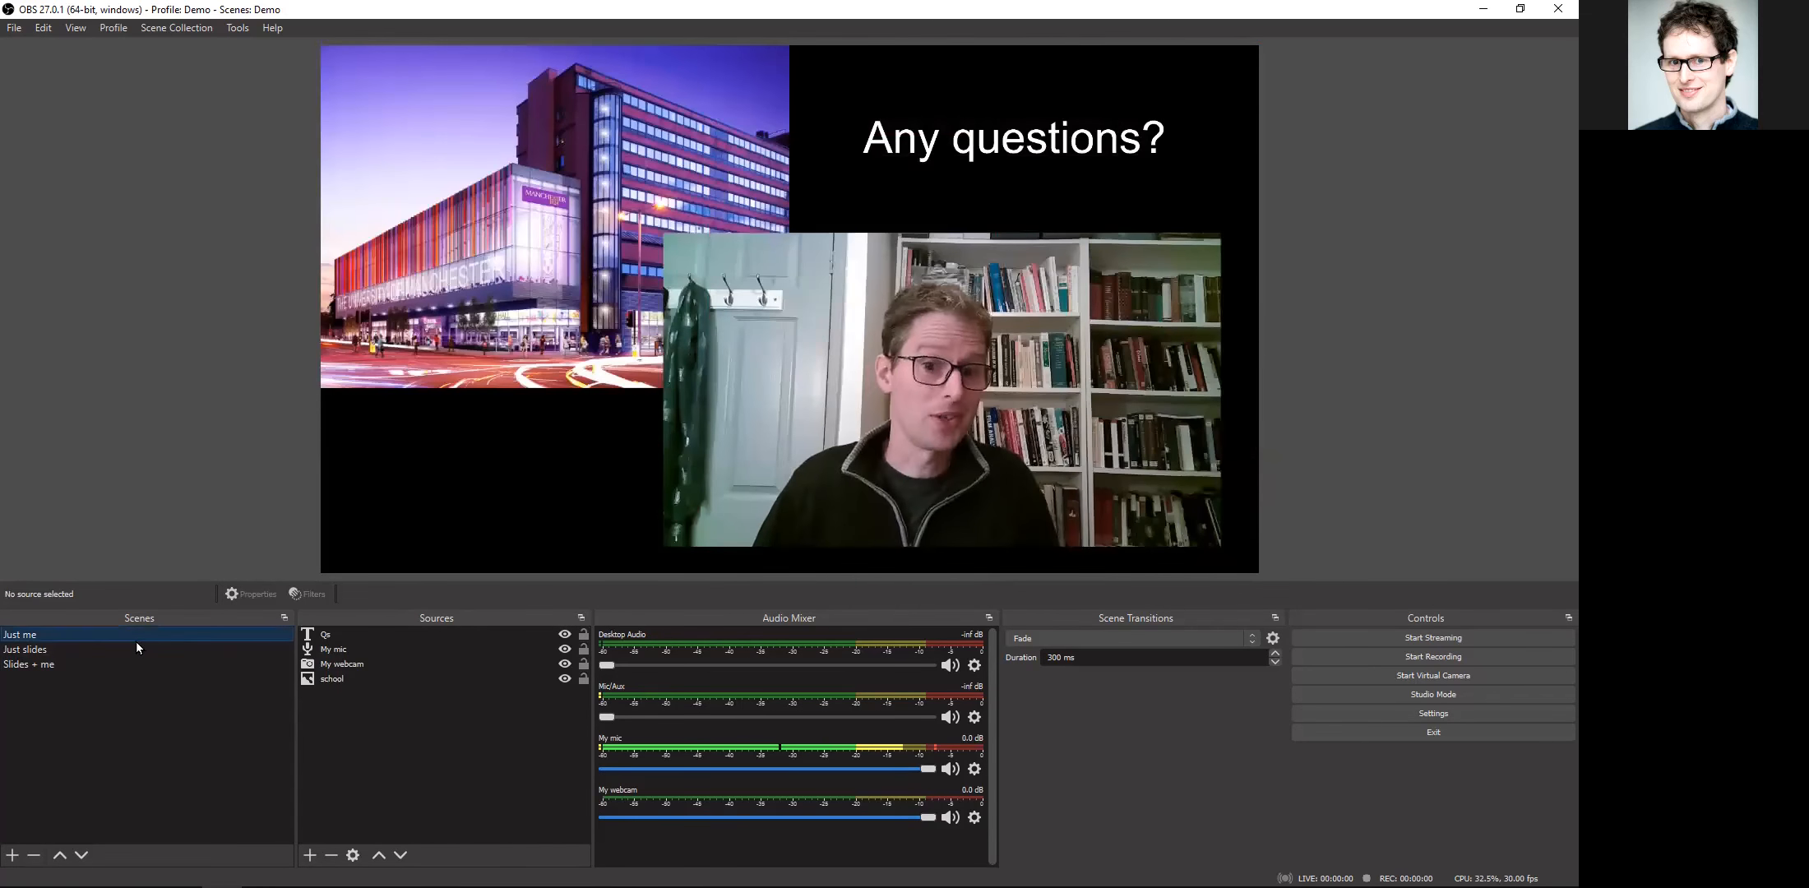
pyautogui.click(136, 663)
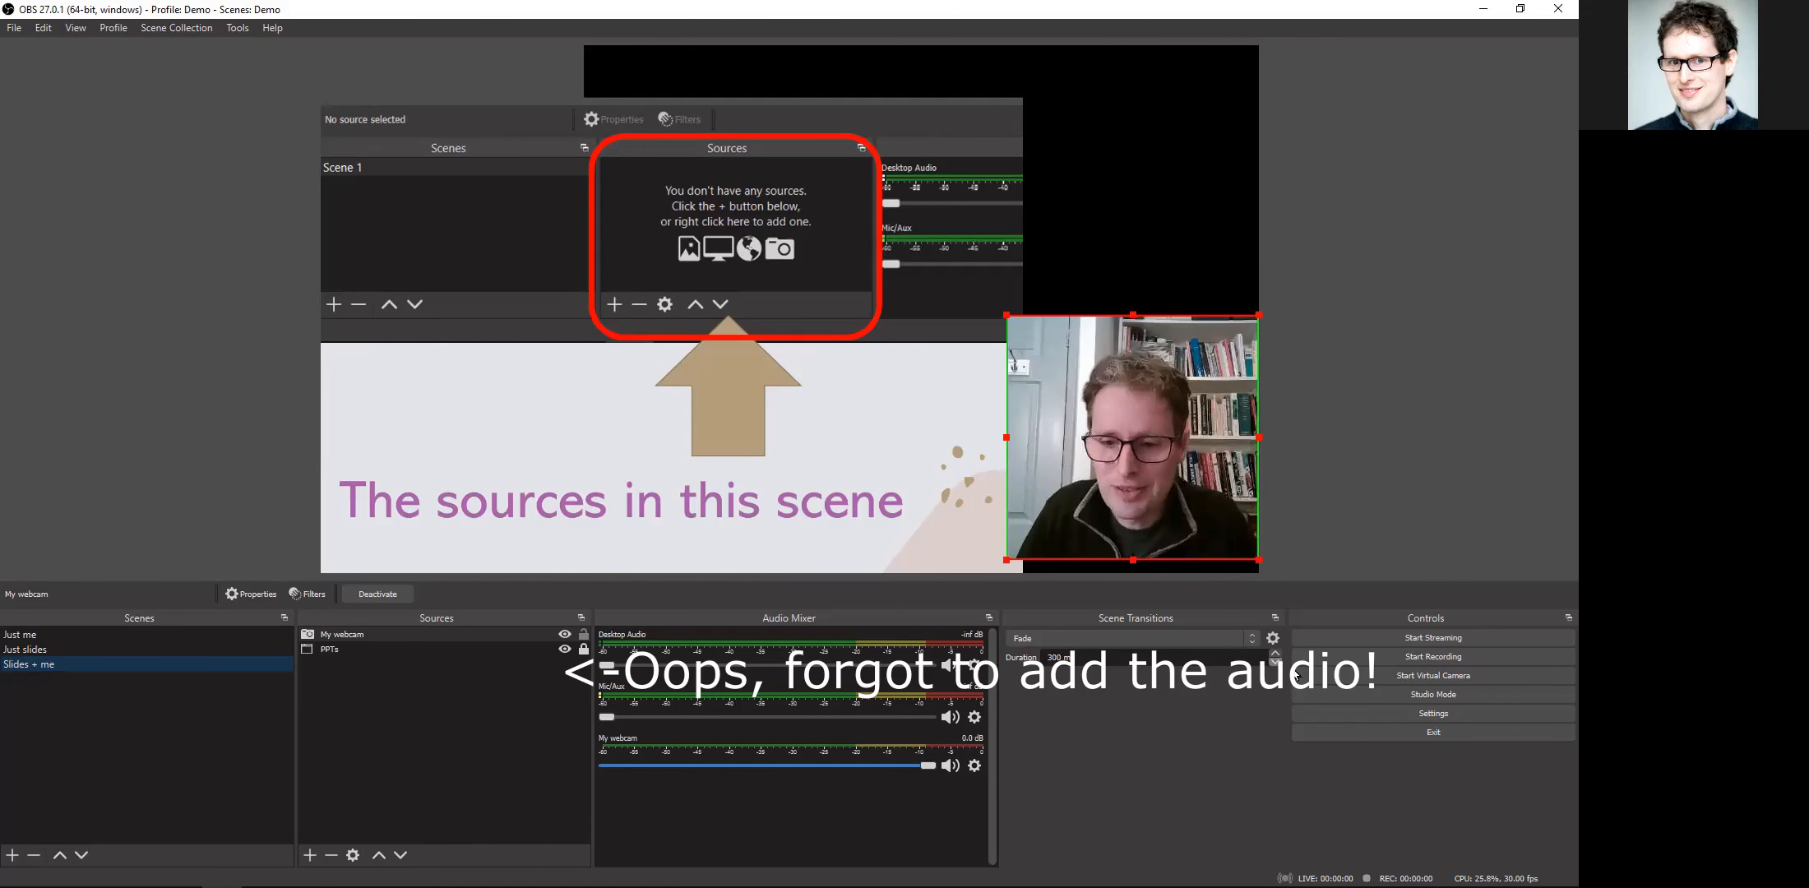
# Step: Assign scene-switching hotkeys 1 to "Just me", 2 to "Just slides" and 3 to "Slides + me", and save the settings
pyautogui.click(1327, 714)
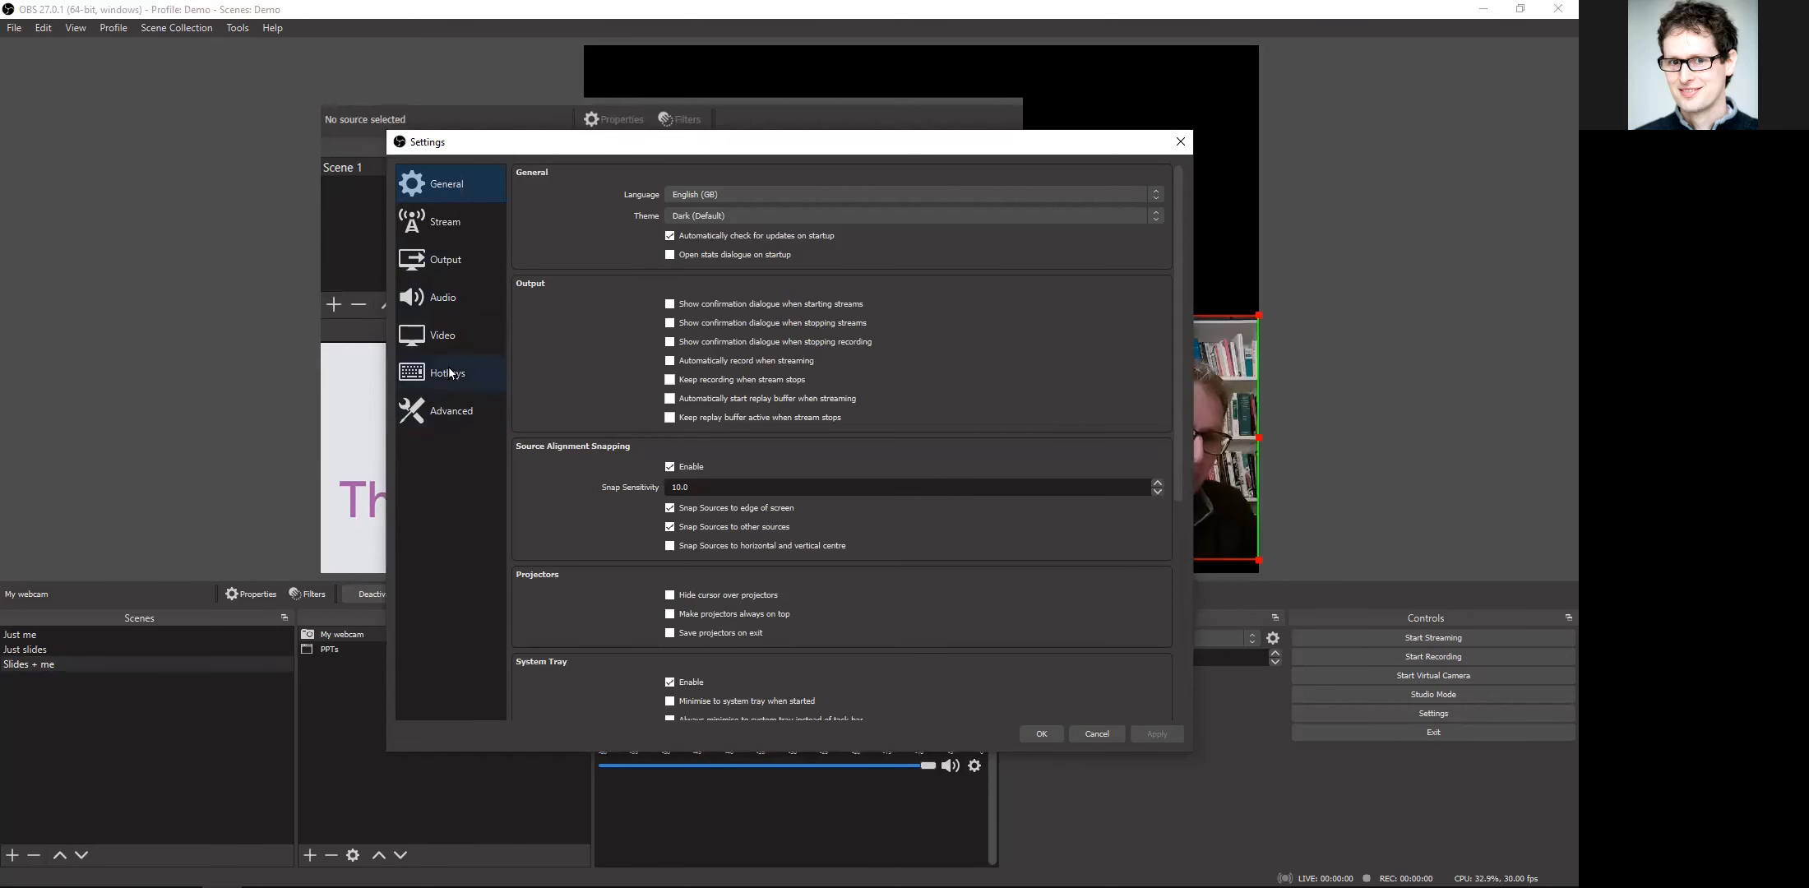
pyautogui.click(451, 374)
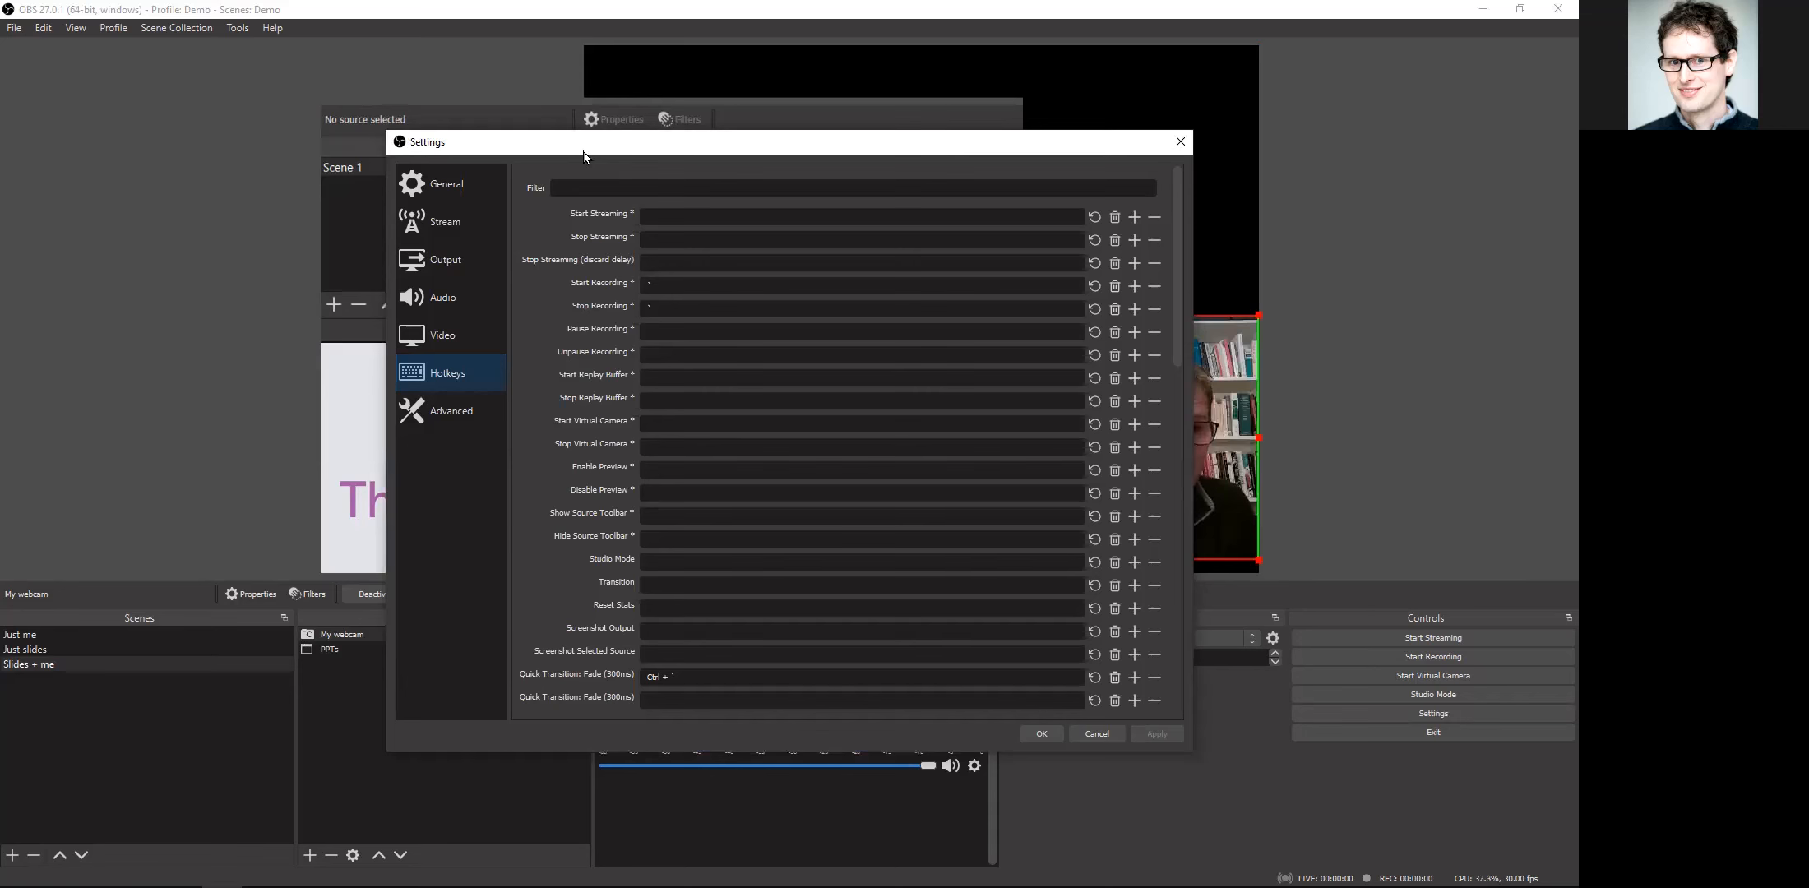
pyautogui.moveTo(587, 149); pyautogui.dragTo(448, 120)
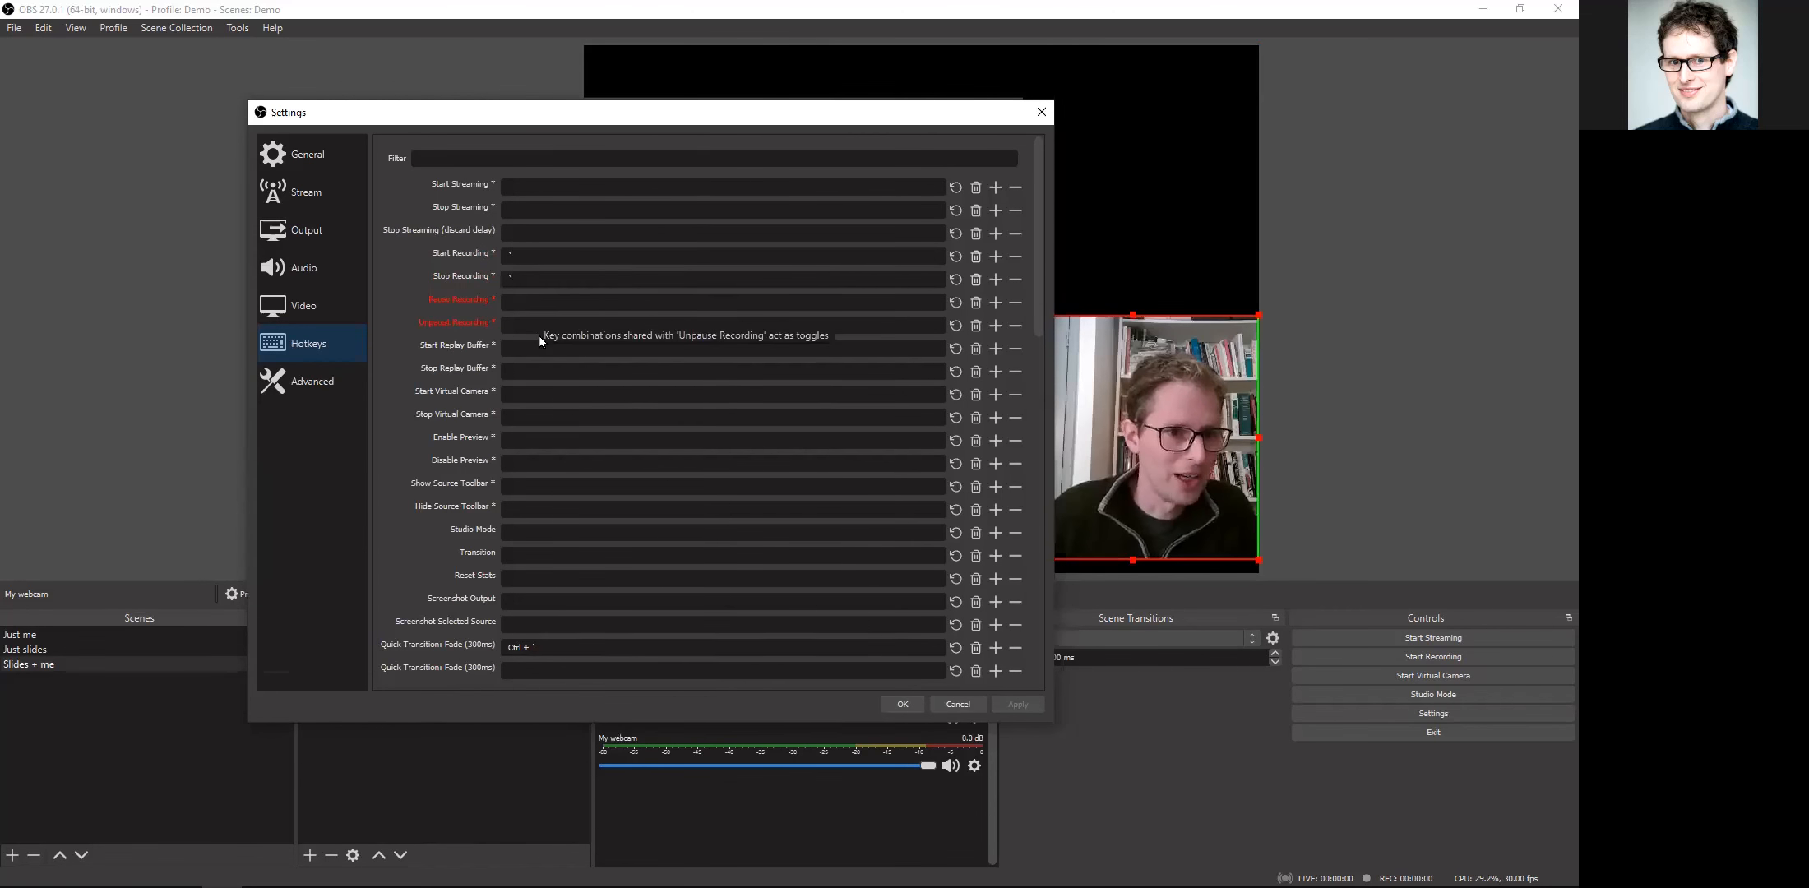
pyautogui.scroll(-6, 534, 337)
pyautogui.click(528, 276)
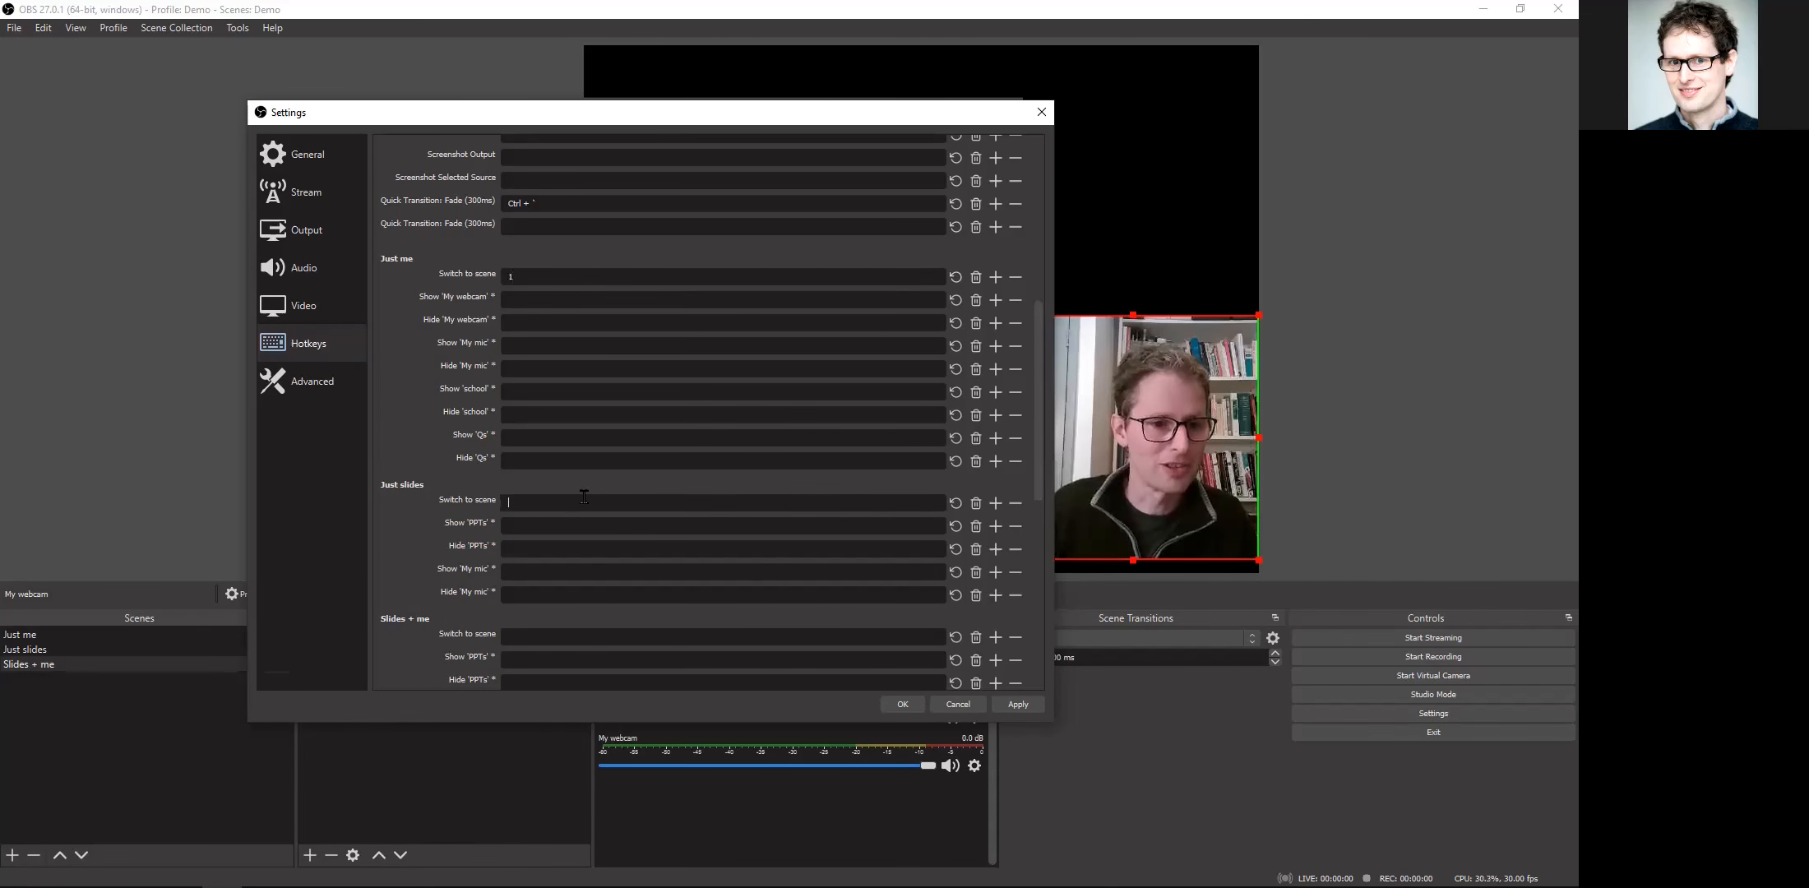
pyautogui.click(546, 636)
pyautogui.scroll(-4, 547, 613)
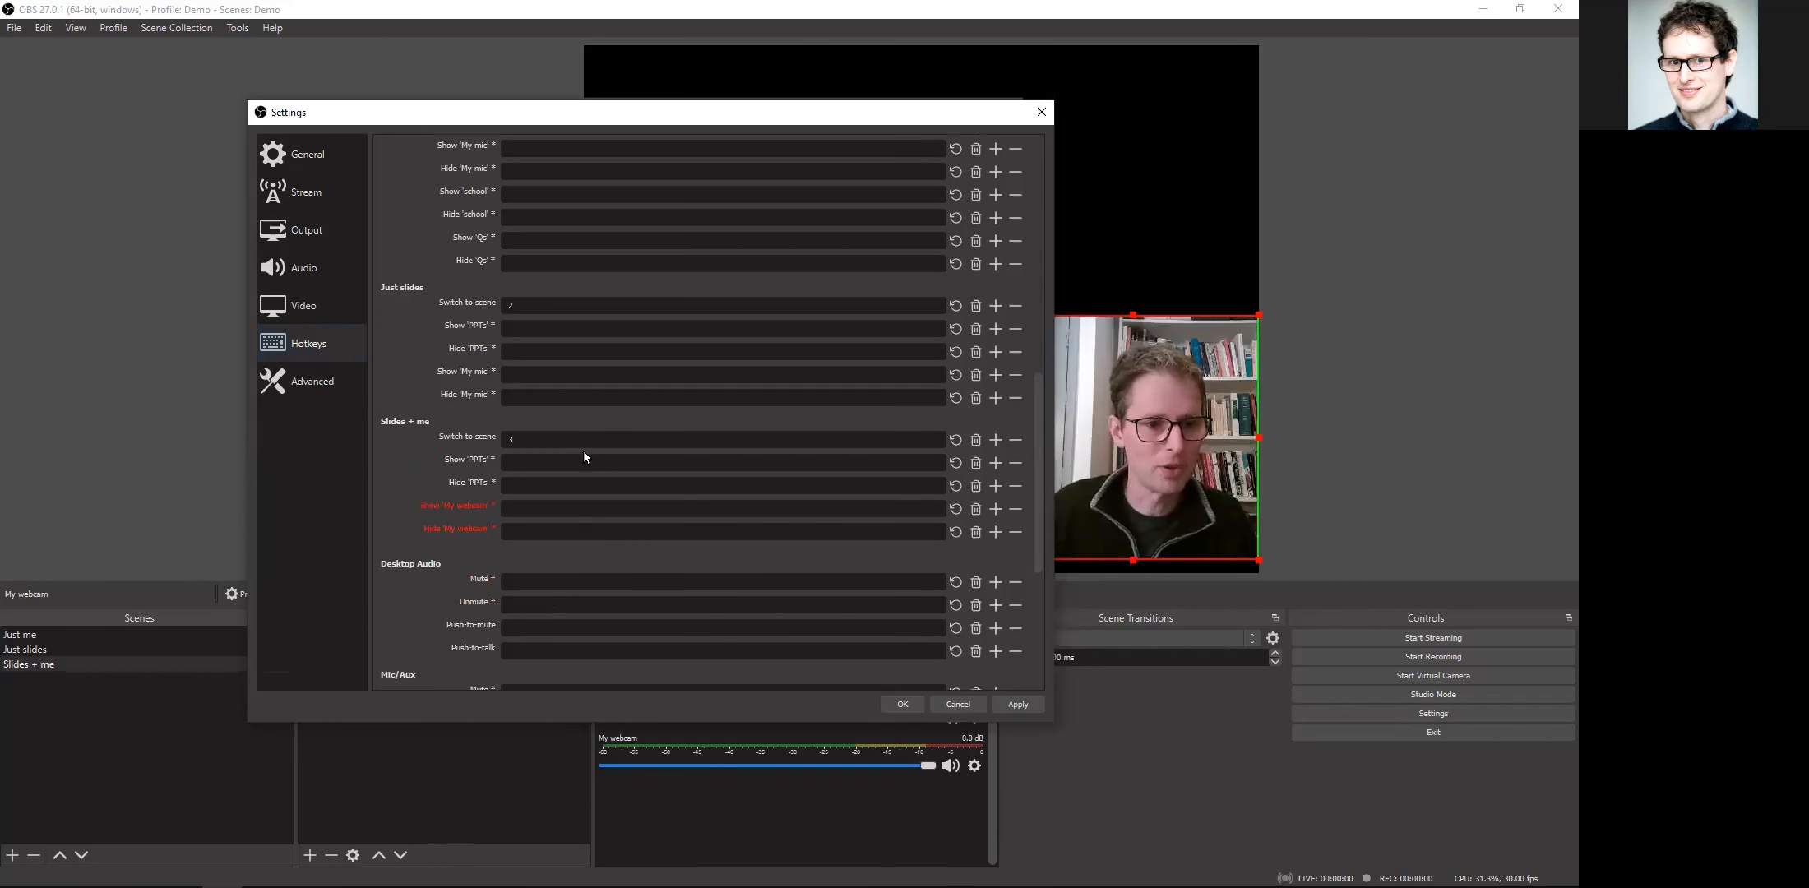
pyautogui.click(902, 705)
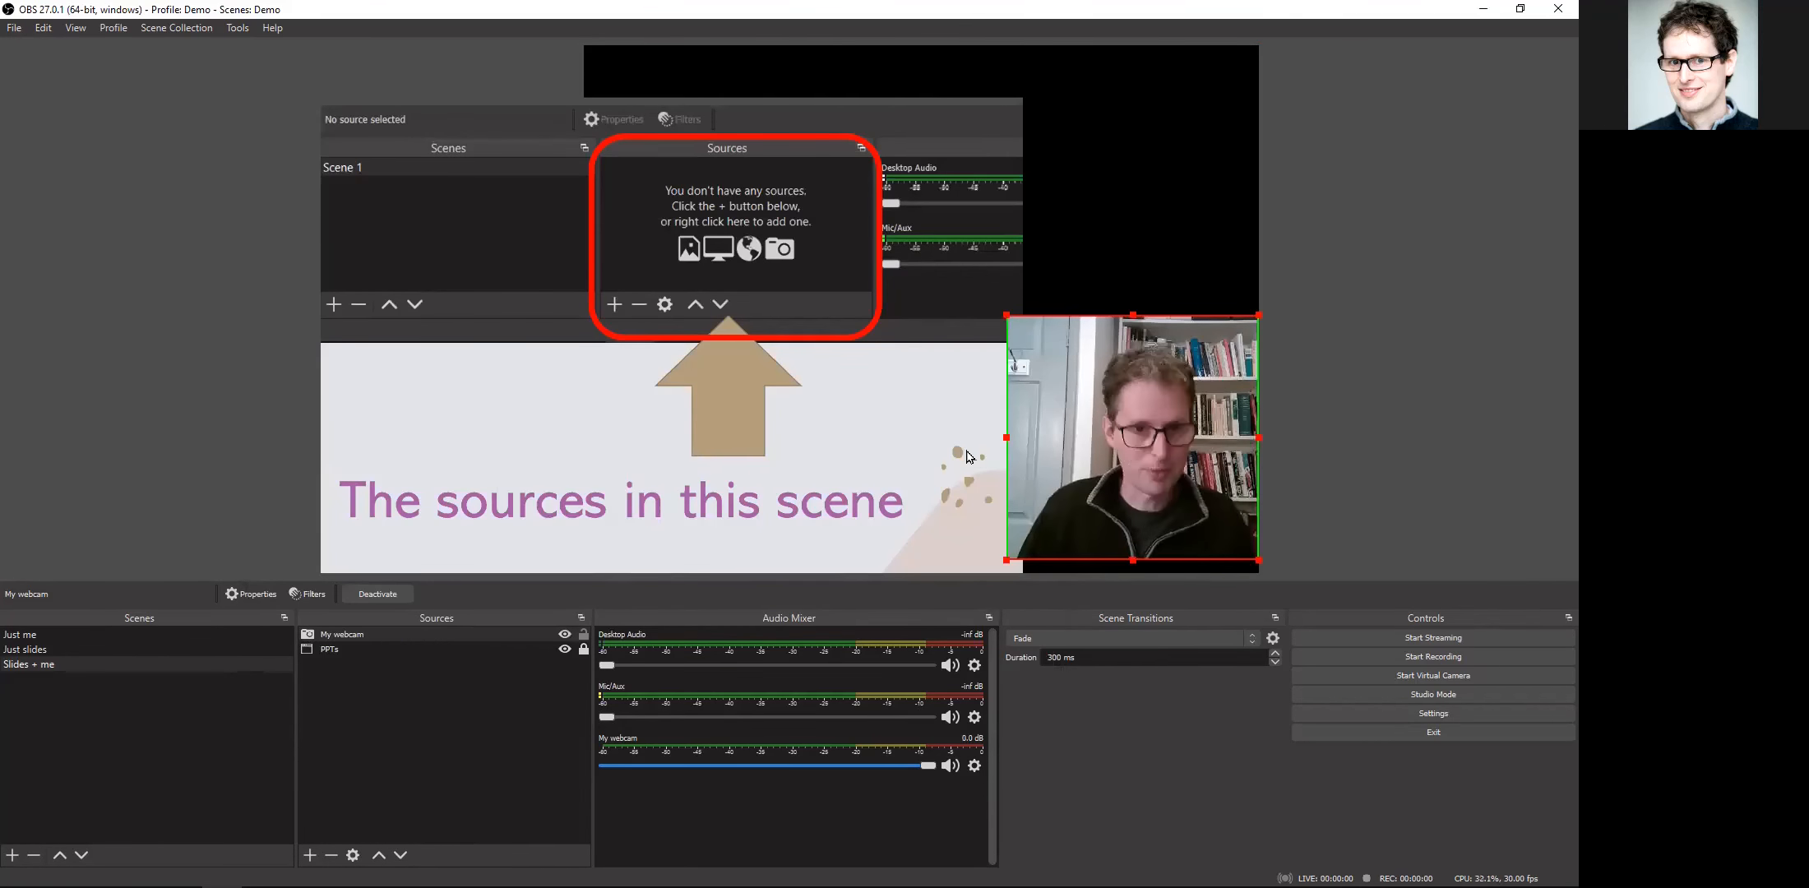
# Step: Test the hotkeys by switching to "Just me", "Just slides" and back to "Slides + me"
pyautogui.press('1')
pyautogui.press('2')
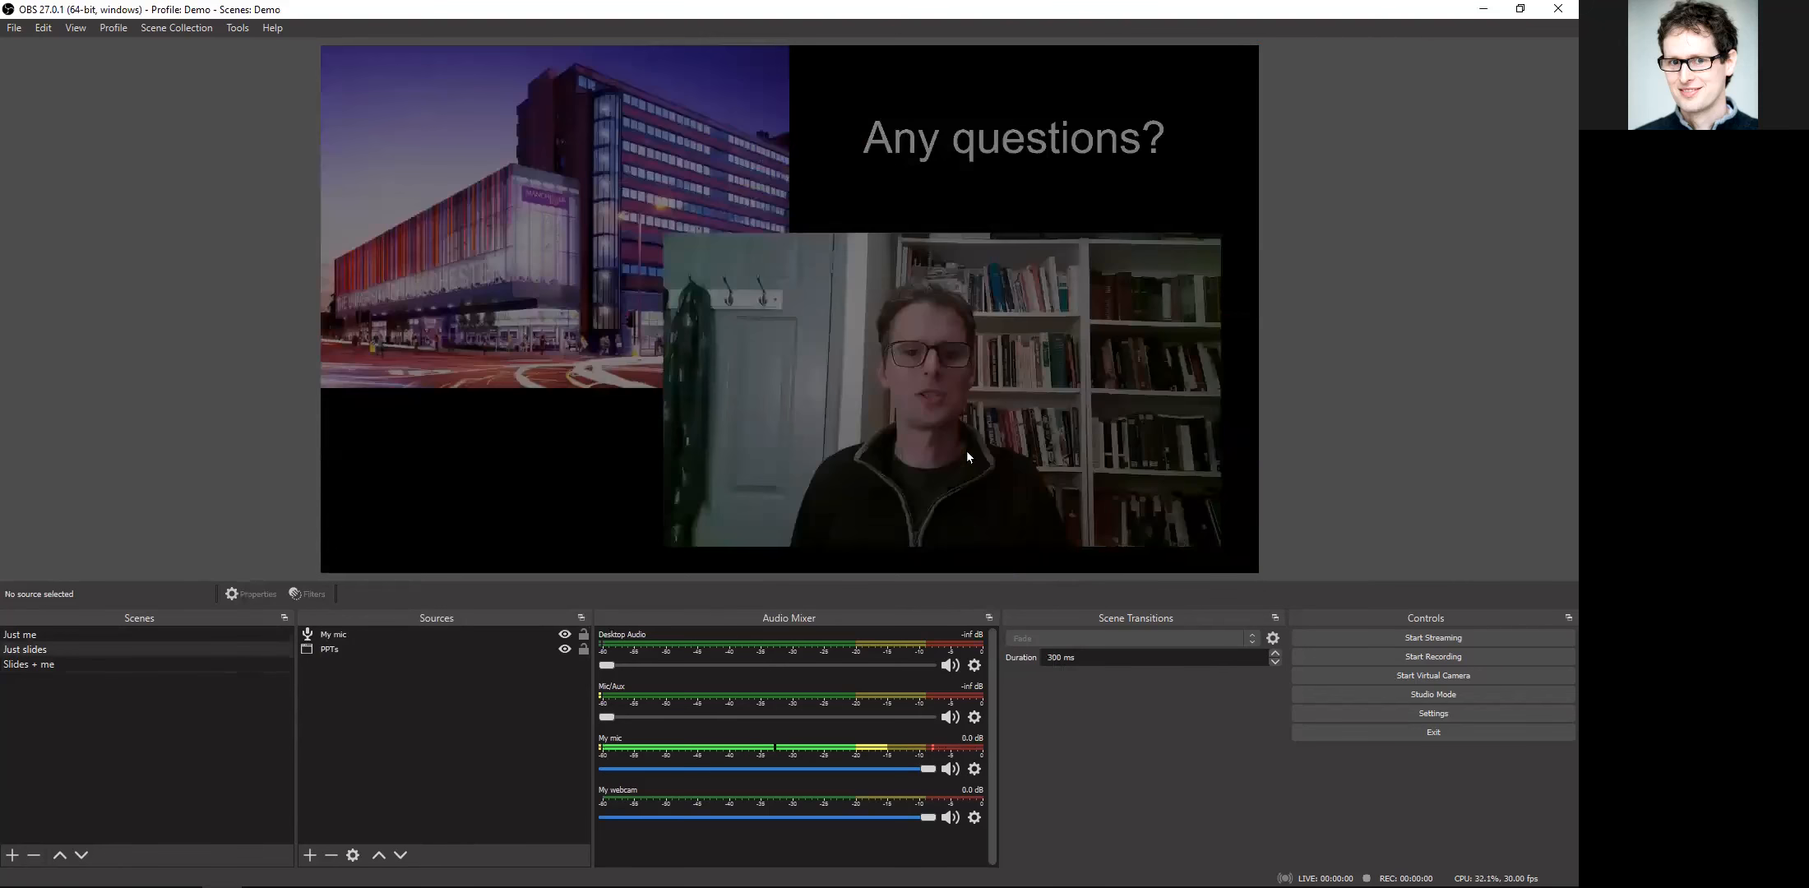
pyautogui.press('3')
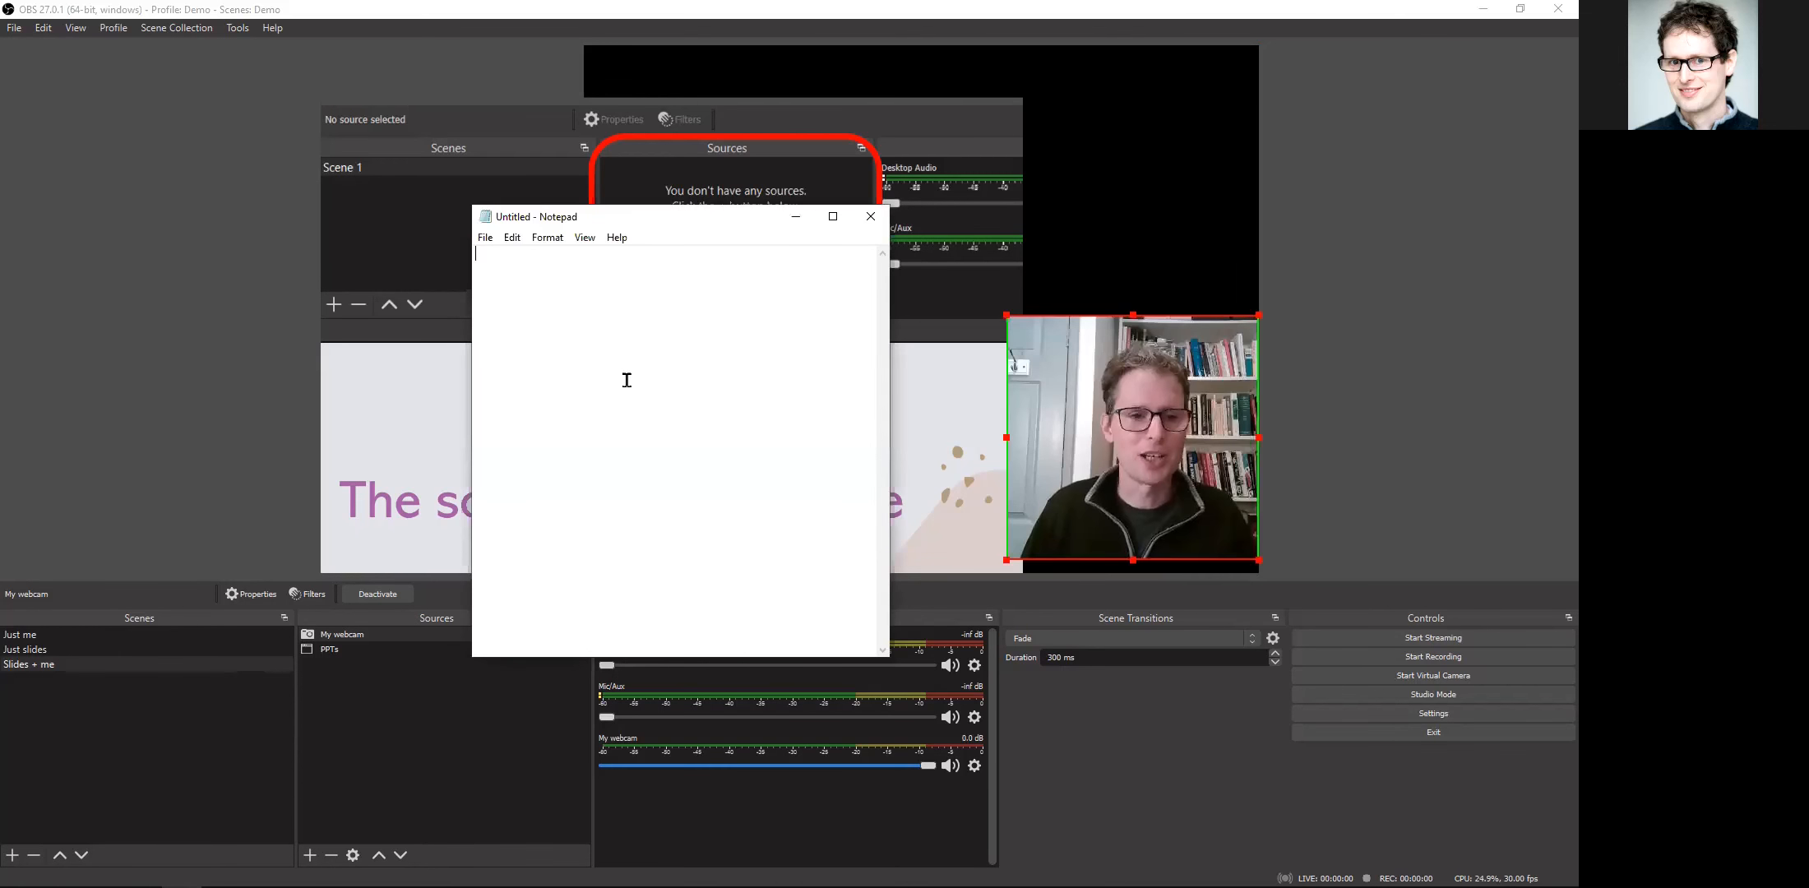
# Step: In Notepad, write "how are you" and, after a blank line, "I have 3 things. no 2 no 1 thing.", and move its window left
pyautogui.write('how are you')
pyautogui.press('Return')
pyautogui.press('Return')
pyautogui.write('I hav')
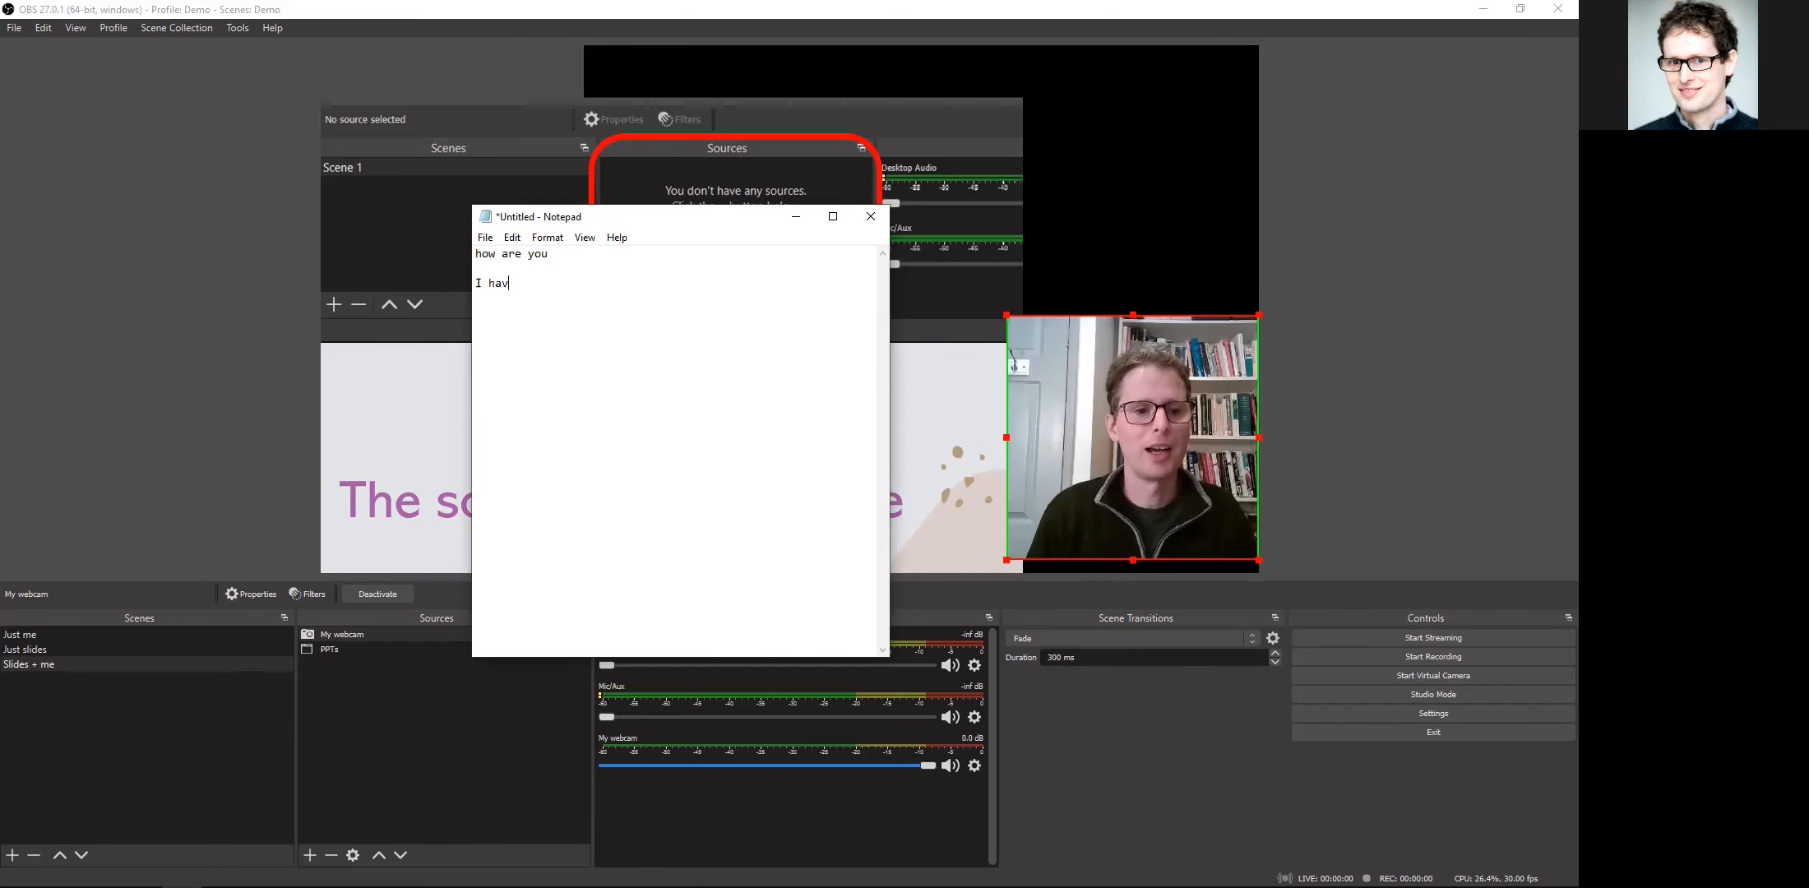
pyautogui.write('e 3 things. no 2')
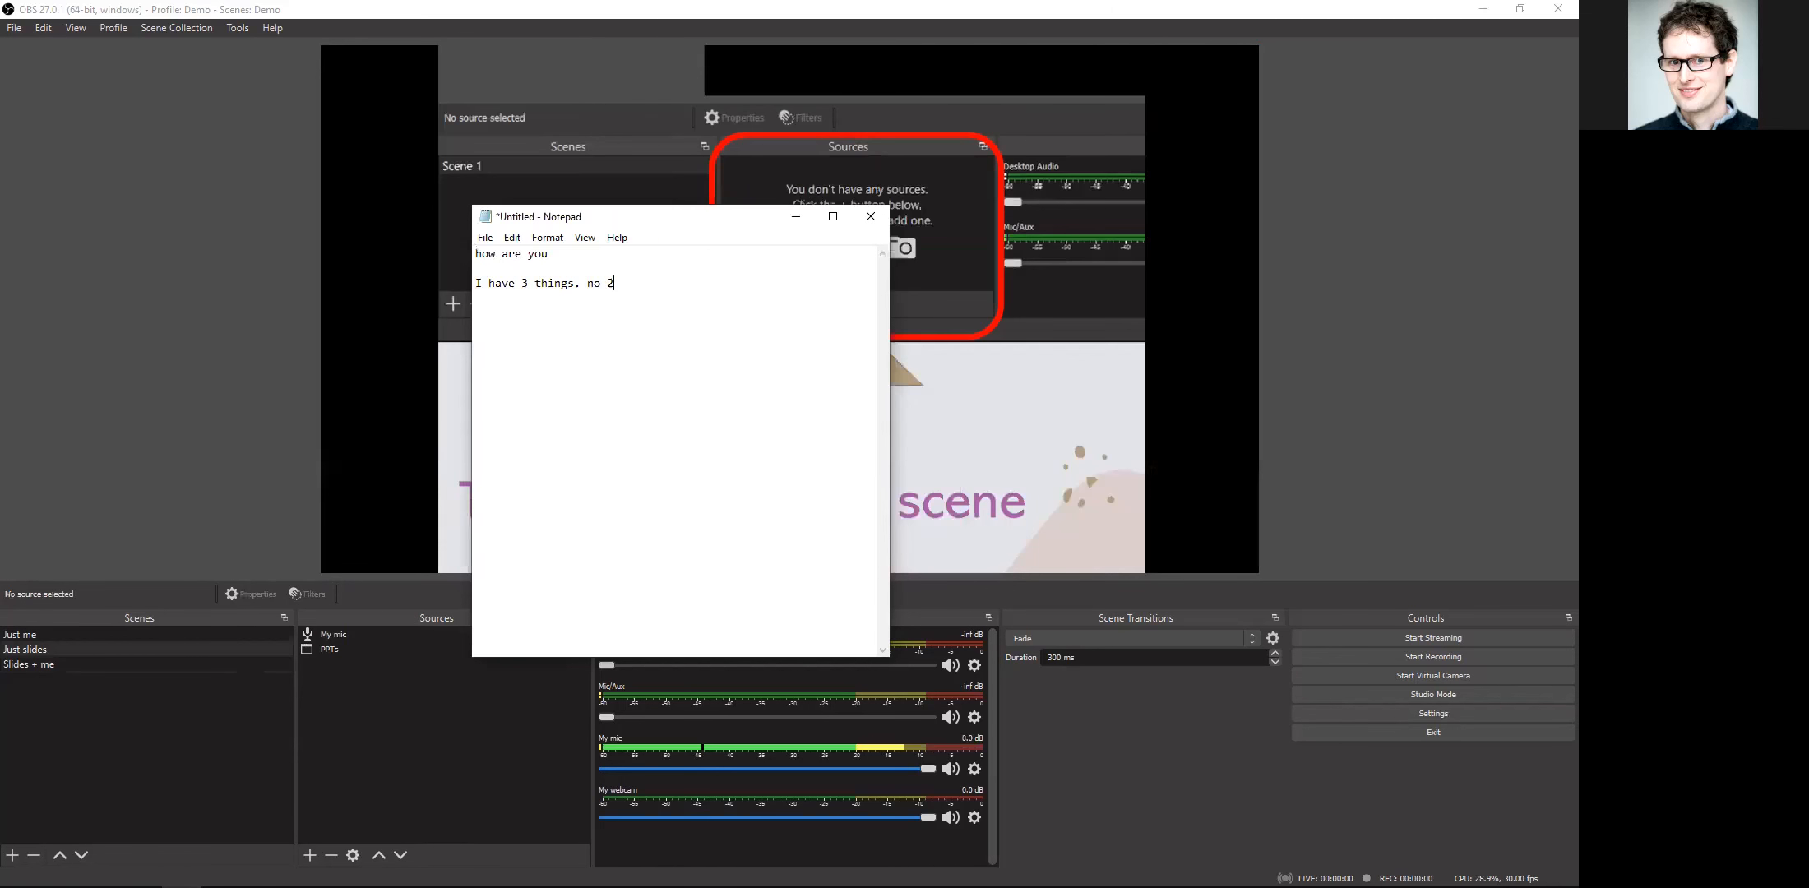
pyautogui.write(' no 1 thing.')
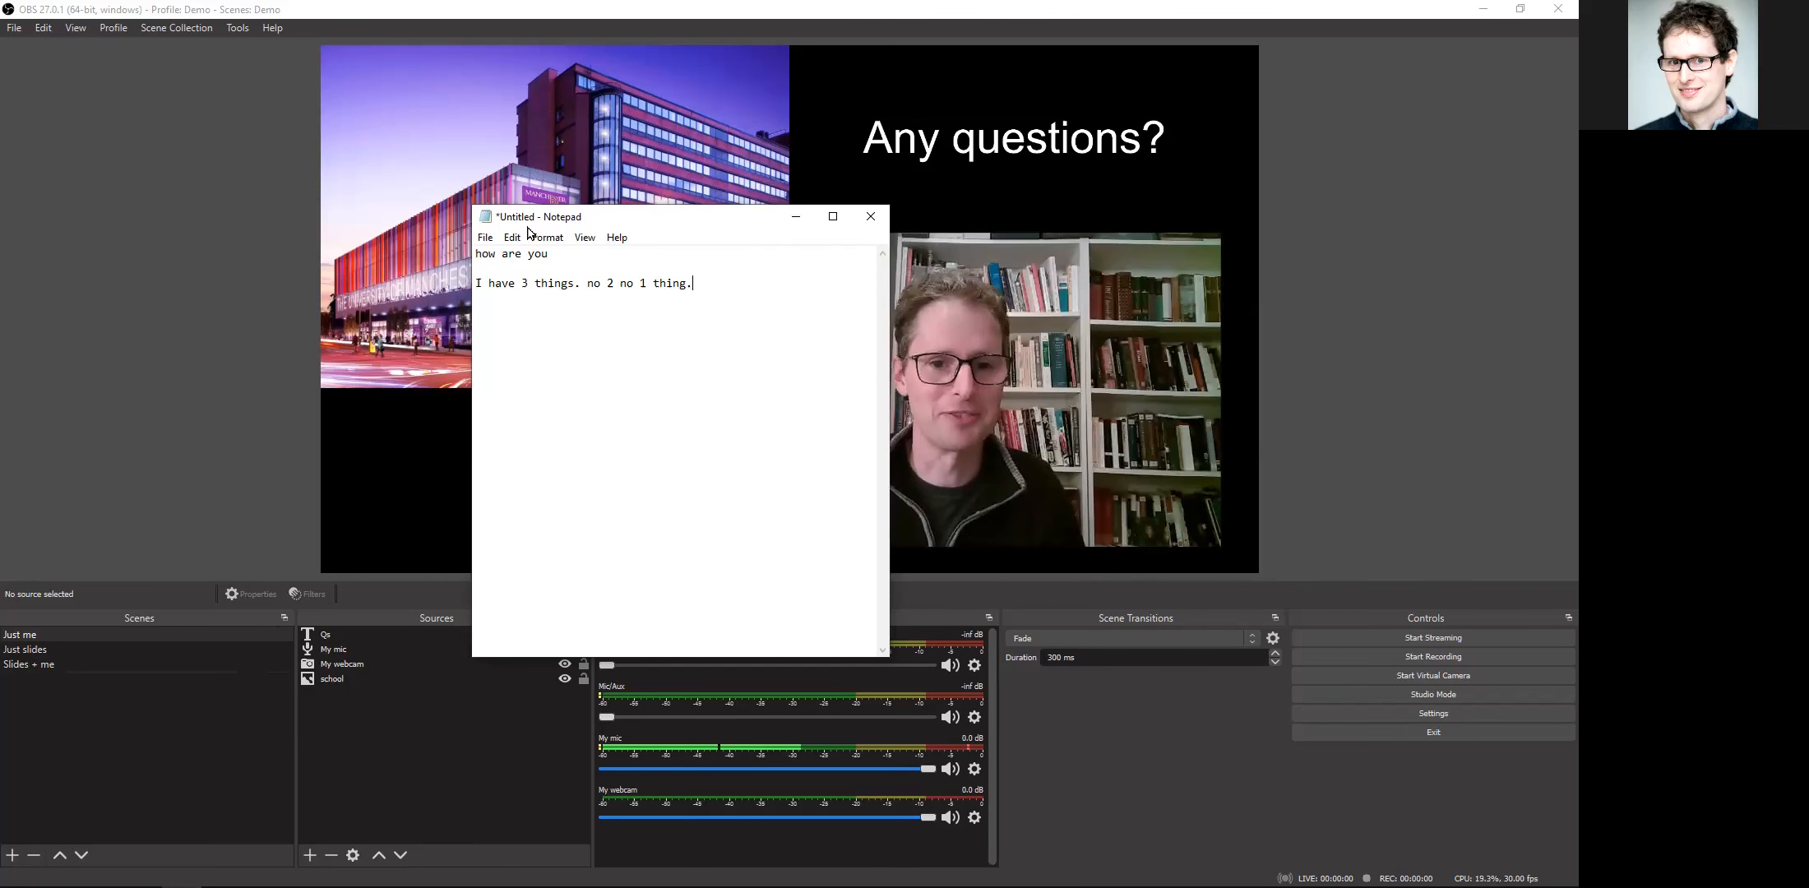
pyautogui.moveTo(708, 219); pyautogui.dragTo(528, 227)
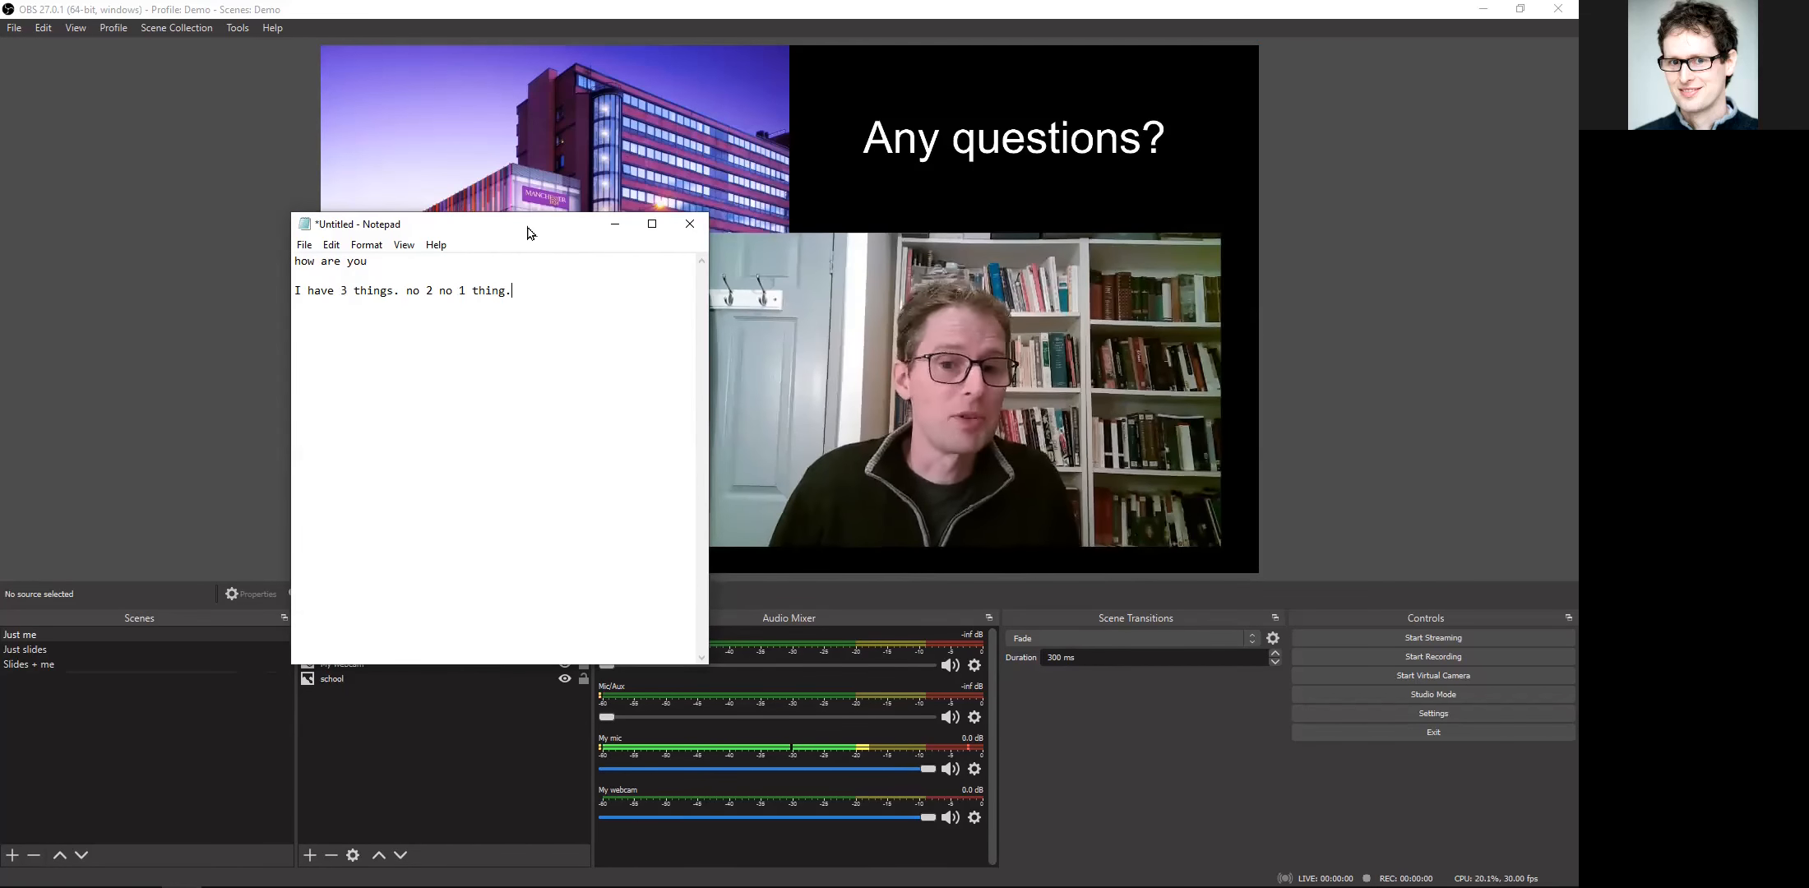